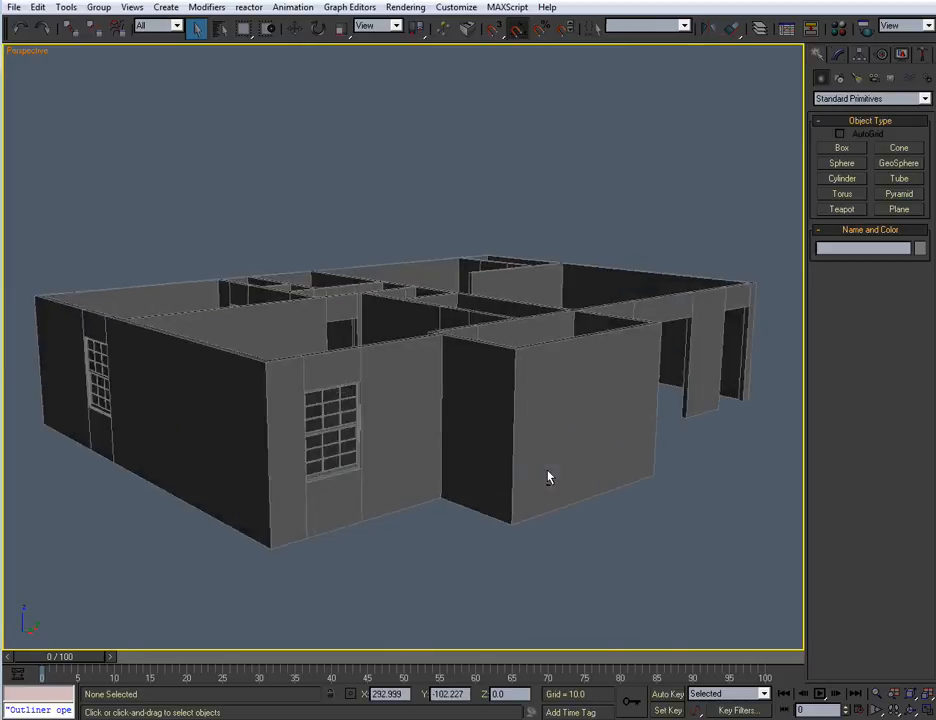
Examine the house's wall layout and the interior door openings from several angles and distances
{"action": "scroll", "coordinate": [535, 470], "scroll_direction": "down", "scroll_amount": 3}
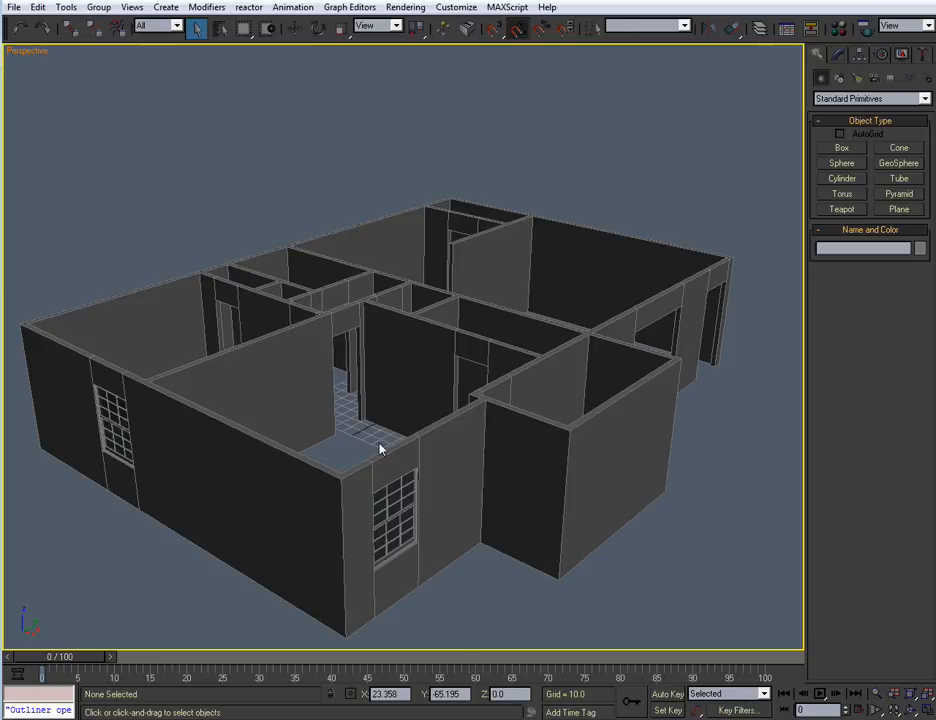
{"action": "scroll", "coordinate": [428, 342], "scroll_direction": "up", "scroll_amount": 10}
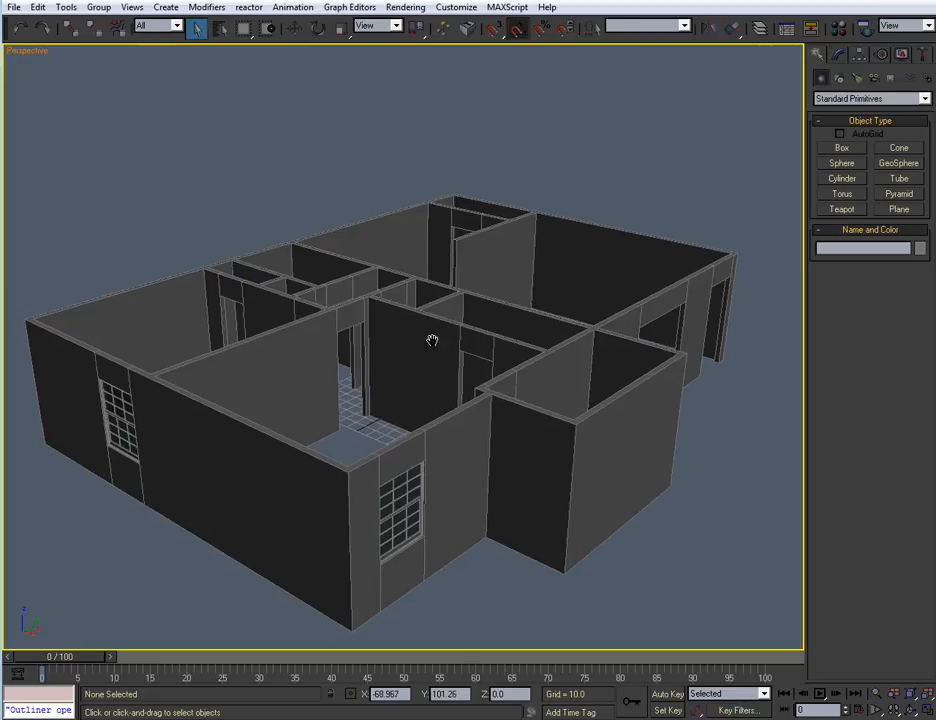
{"action": "scroll", "coordinate": [423, 349], "scroll_direction": "down", "scroll_amount": 15}
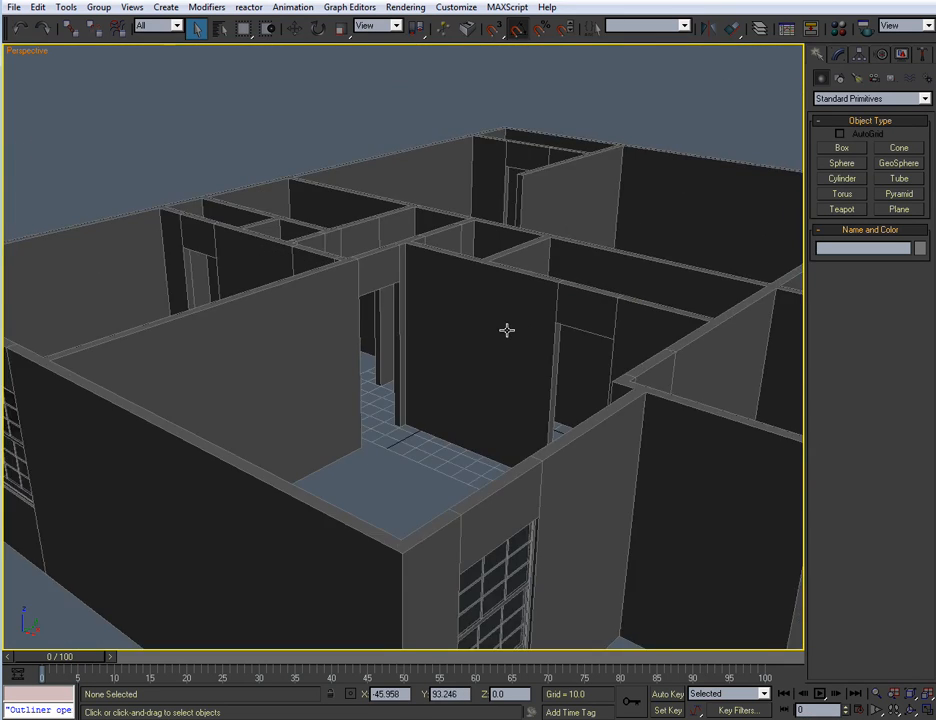
{"action": "scroll", "coordinate": [476, 344], "scroll_direction": "up", "scroll_amount": 6}
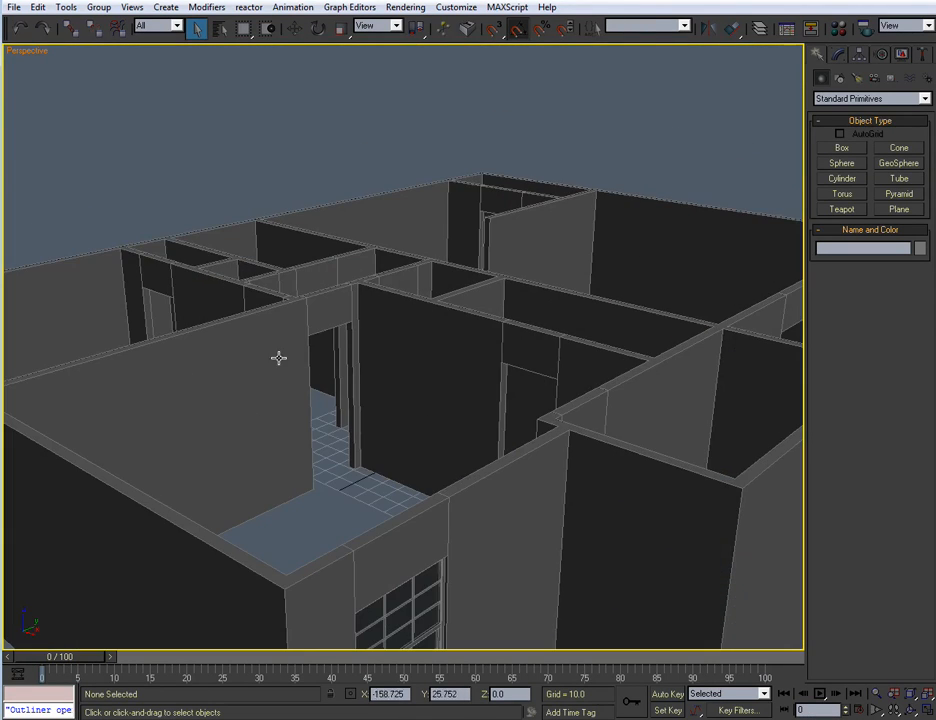
{"action": "scroll", "coordinate": [400, 410], "scroll_direction": "up", "scroll_amount": 4}
{"action": "scroll", "coordinate": [428, 414], "scroll_direction": "down", "scroll_amount": 8}
{"action": "scroll", "coordinate": [420, 412], "scroll_direction": "up", "scroll_amount": 9}
{"action": "scroll", "coordinate": [423, 421], "scroll_direction": "up", "scroll_amount": 2}
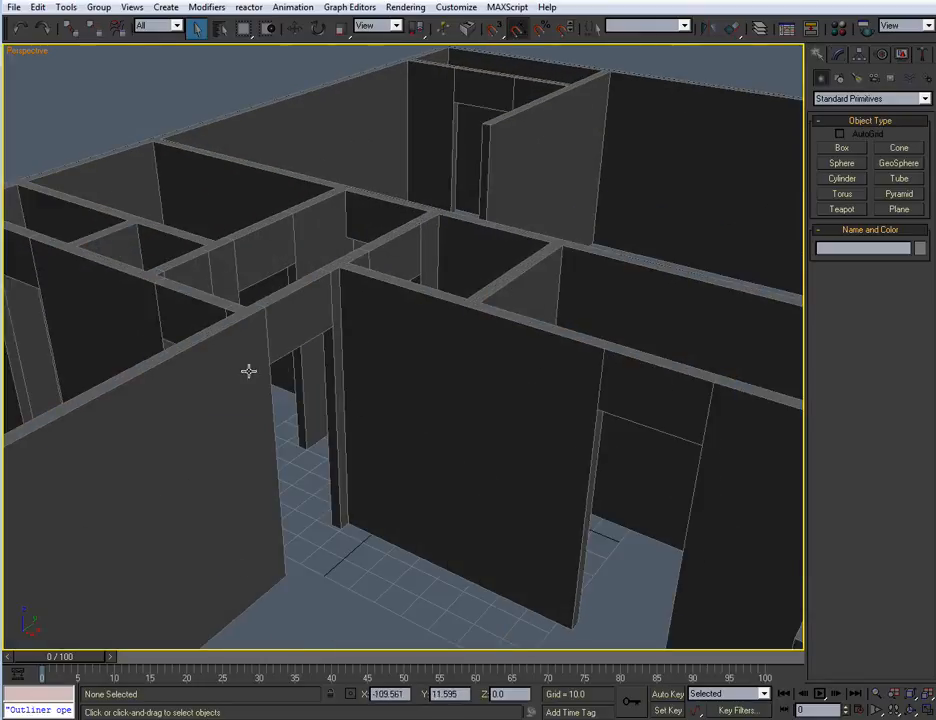
{"action": "scroll", "coordinate": [439, 363], "scroll_direction": "up", "scroll_amount": 1}
{"action": "scroll", "coordinate": [415, 383], "scroll_direction": "down", "scroll_amount": 8}
{"action": "scroll", "coordinate": [416, 385], "scroll_direction": "up", "scroll_amount": 6}
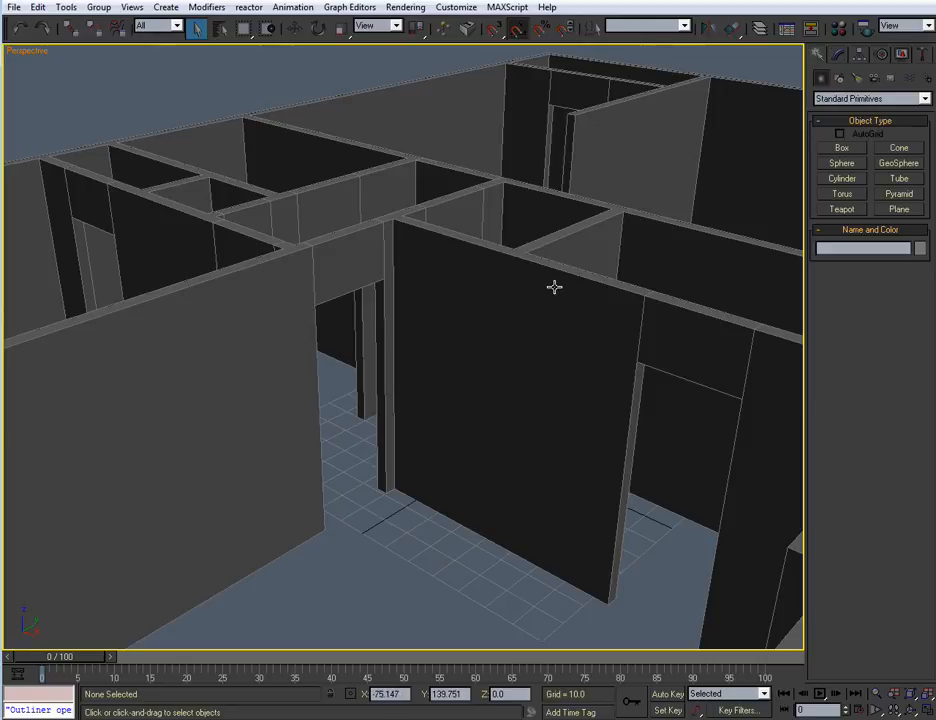
{"action": "middle_click_drag", "start_coordinate": [391, 309], "coordinate": [436, 282]}
{"action": "scroll", "coordinate": [447, 315], "scroll_direction": "down", "scroll_amount": 4}
{"action": "scroll", "coordinate": [447, 315], "scroll_direction": "up", "scroll_amount": 1}
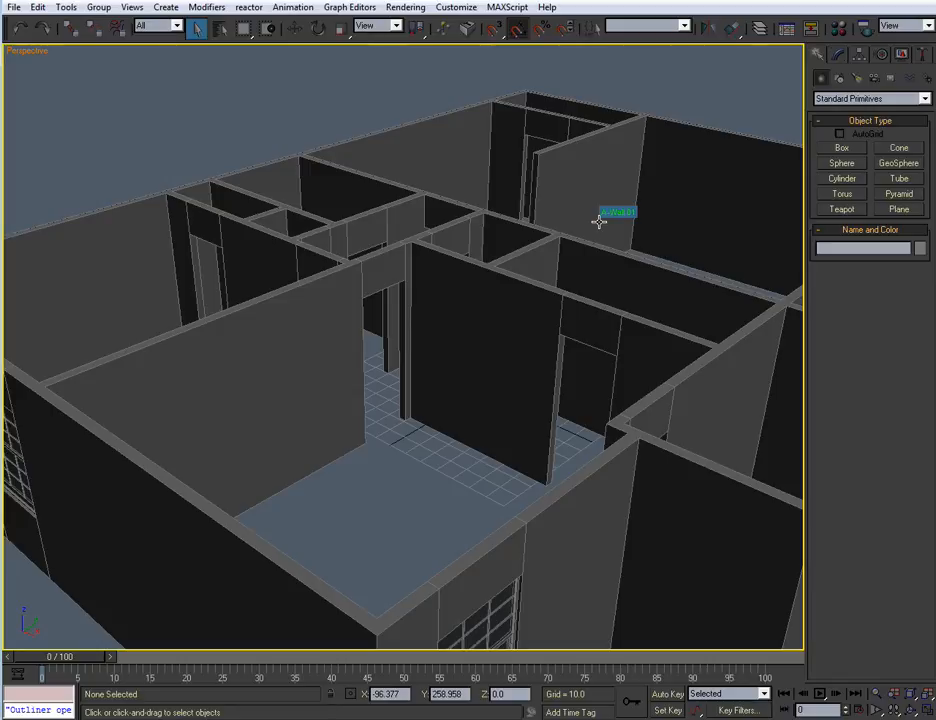
{"action": "middle_click_drag", "start_coordinate": [587, 235], "coordinate": [596, 226]}
{"action": "scroll", "coordinate": [528, 278], "scroll_direction": "up", "scroll_amount": 2}
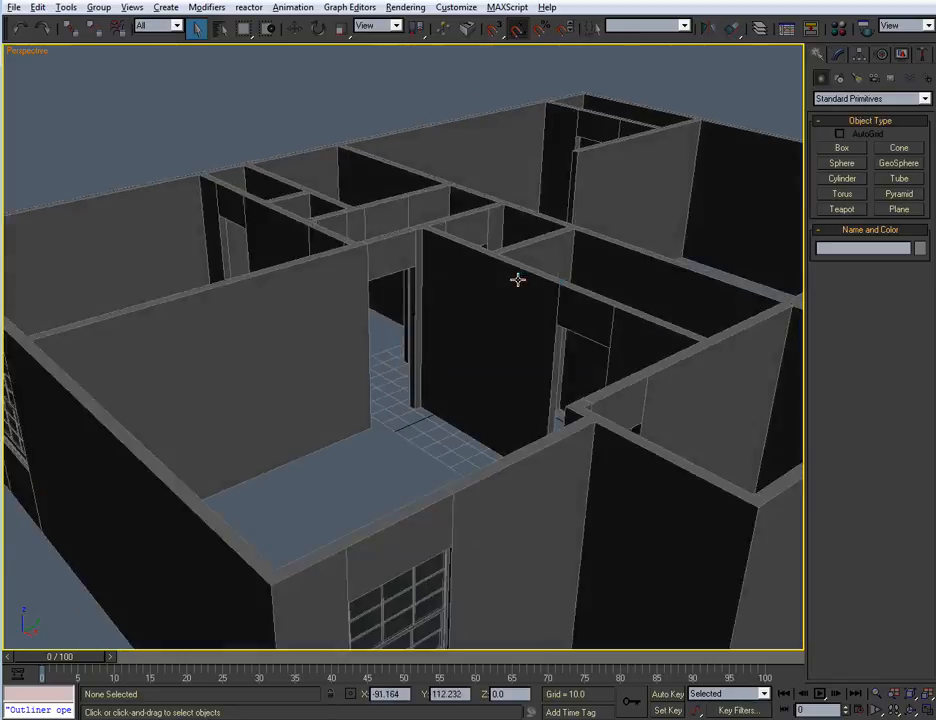
{"action": "scroll", "coordinate": [518, 278], "scroll_direction": "up", "scroll_amount": 3}
{"action": "scroll", "coordinate": [530, 260], "scroll_direction": "down", "scroll_amount": 1}
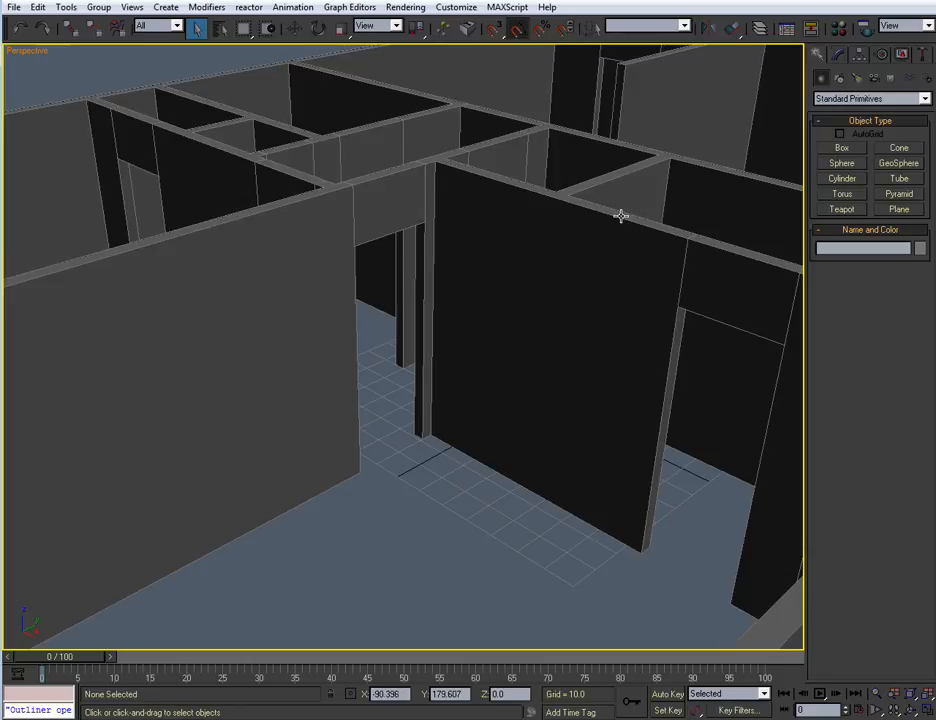
{"action": "scroll", "coordinate": [462, 255], "scroll_direction": "up", "scroll_amount": 4}
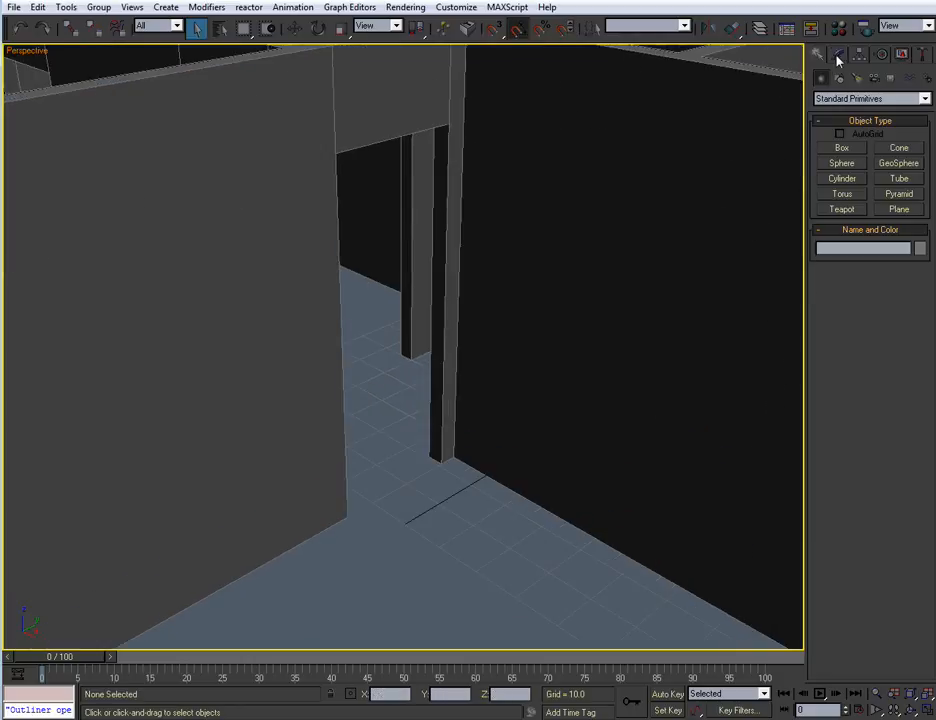
Create a box 28 long, 4 wide and 78 high in the interior doorway, using vertex snapping to fill the opening
{"action": "left_click", "coordinate": [833, 150]}
{"action": "scroll", "coordinate": [451, 246], "scroll_direction": "down", "scroll_amount": 2}
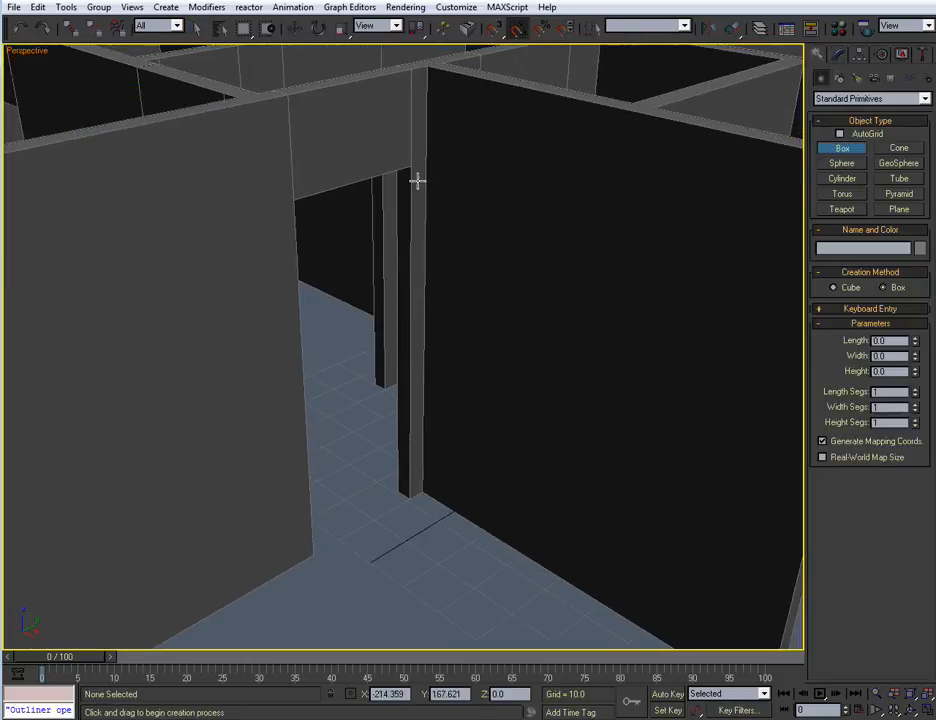
{"action": "right_click", "coordinate": [494, 32]}
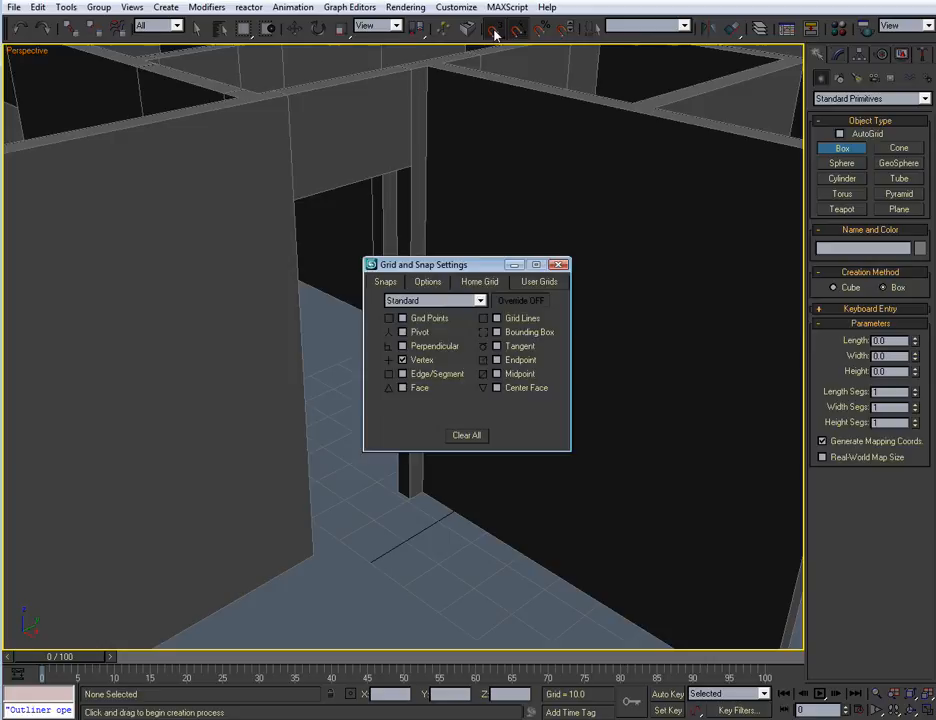
{"action": "left_click", "coordinate": [563, 265]}
{"action": "middle_click_drag", "start_coordinate": [439, 368], "coordinate": [429, 369], "text": "alt"}
{"action": "left_click_drag", "start_coordinate": [391, 489], "coordinate": [299, 547]}
{"action": "left_click", "coordinate": [276, 207]}
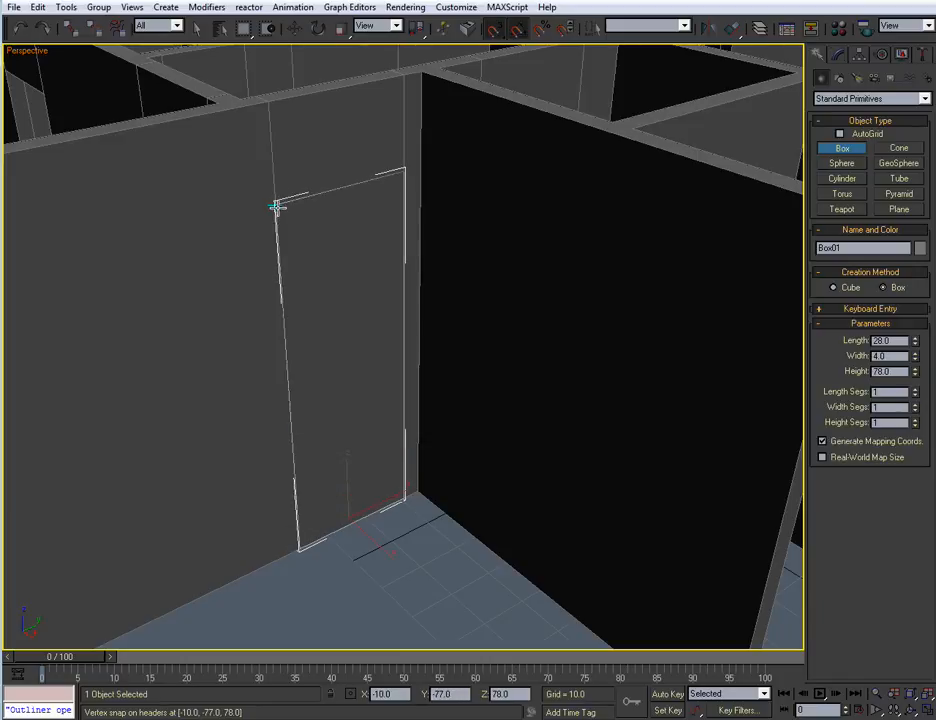
{"action": "right_click", "coordinate": [282, 267]}
{"action": "middle_click_drag", "start_coordinate": [404, 337], "coordinate": [420, 355]}
{"action": "right_click", "coordinate": [460, 296]}
{"action": "key", "text": "Escape"}
Convert the box in the doorway to an editable poly
{"action": "middle_click_drag", "start_coordinate": [420, 303], "coordinate": [391, 337]}
{"action": "scroll", "coordinate": [430, 305], "scroll_direction": "down", "scroll_amount": 3}
{"action": "scroll", "coordinate": [430, 305], "scroll_direction": "up", "scroll_amount": 3}
{"action": "scroll", "coordinate": [392, 330], "scroll_direction": "up", "scroll_amount": 3}
{"action": "scroll", "coordinate": [395, 318], "scroll_direction": "down", "scroll_amount": 3}
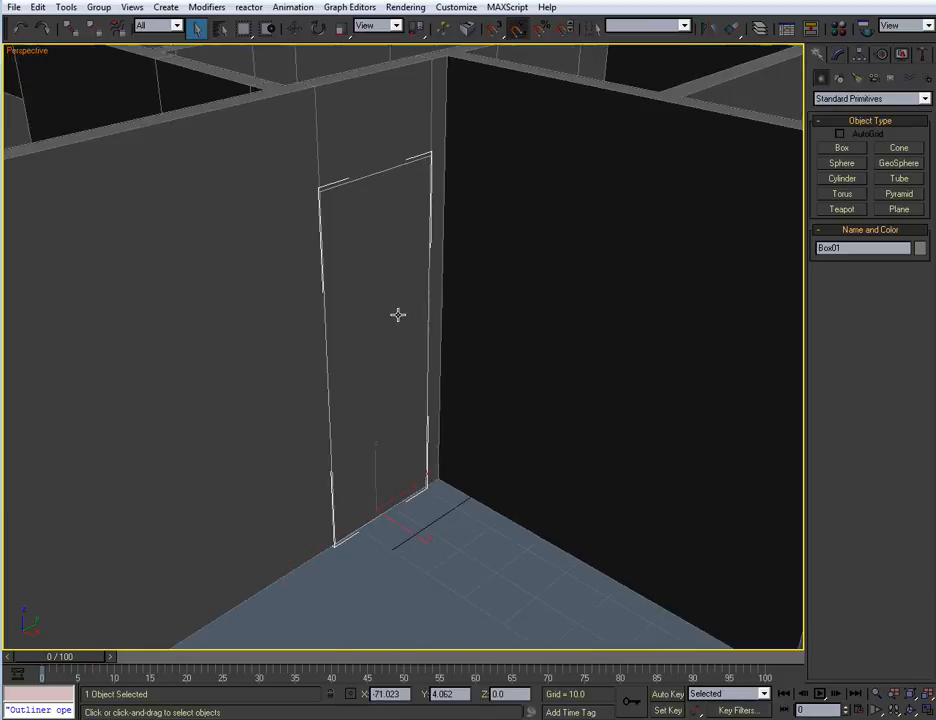
{"action": "left_click", "coordinate": [844, 57]}
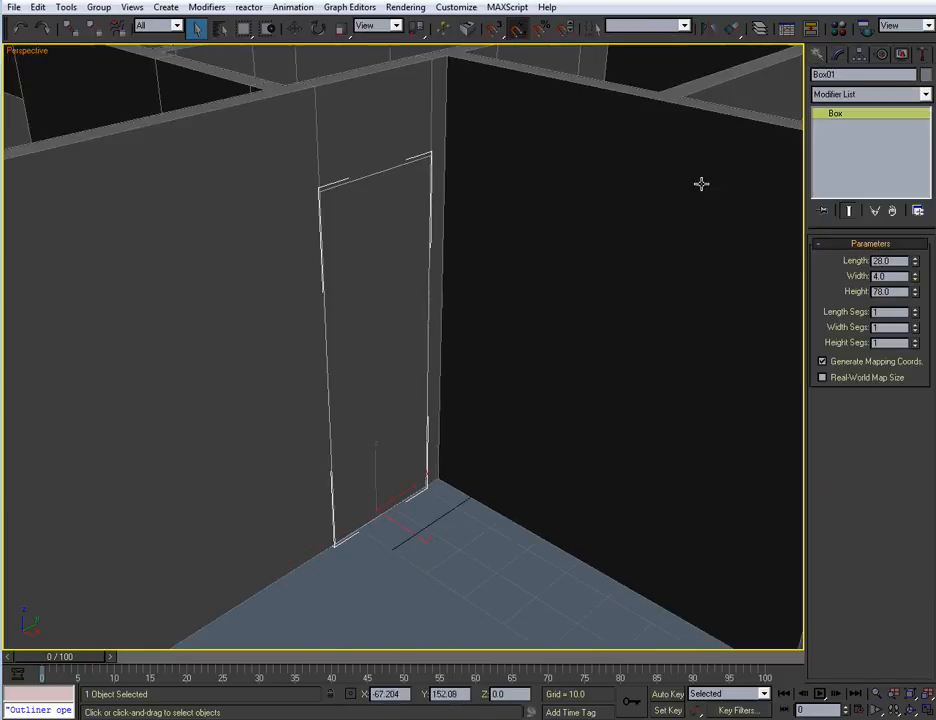
{"action": "right_click", "coordinate": [372, 253]}
{"action": "mouse_move", "coordinate": [490, 377]}
{"action": "left_click", "coordinate": [525, 384]}
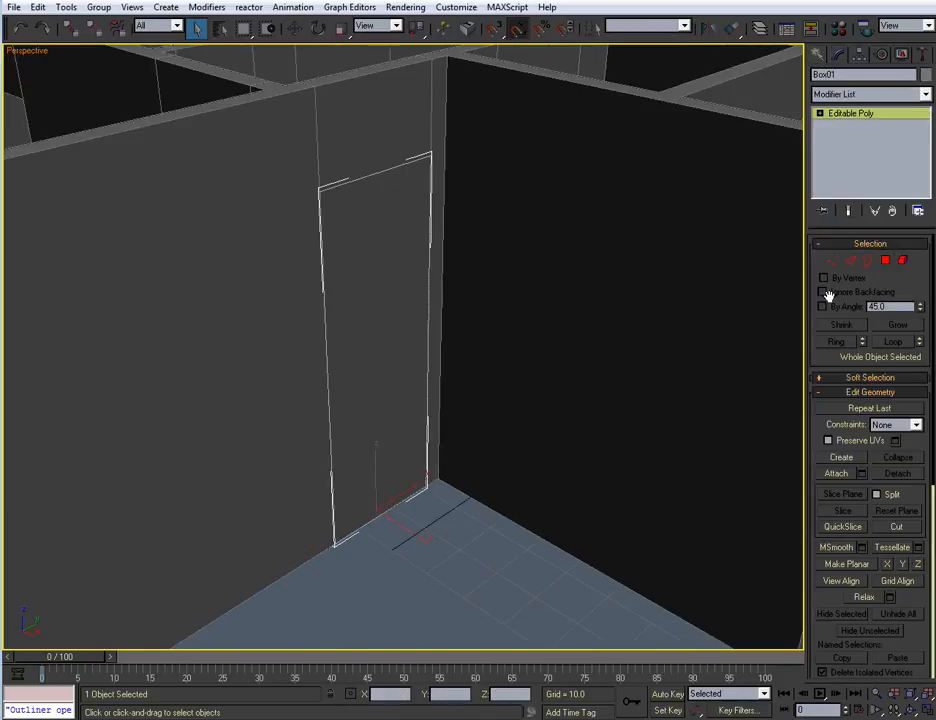
Select the box's two large opposite polygons and inset them as a group to form a thin frame border
{"action": "left_click", "coordinate": [885, 261]}
{"action": "left_click", "coordinate": [394, 274]}
{"action": "middle_click_drag", "start_coordinate": [398, 308], "coordinate": [372, 303], "text": "alt"}
{"action": "left_click", "coordinate": [461, 266]}
{"action": "left_click", "coordinate": [485, 297]}
{"action": "left_click", "coordinate": [403, 311], "text": "ctrl"}
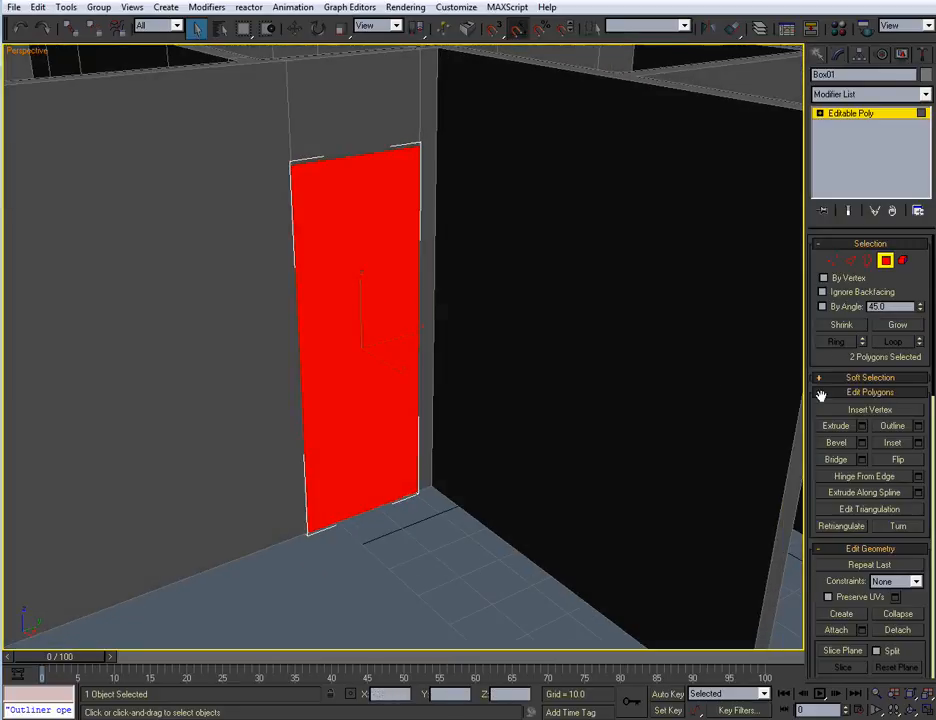
{"action": "left_click", "coordinate": [918, 443]}
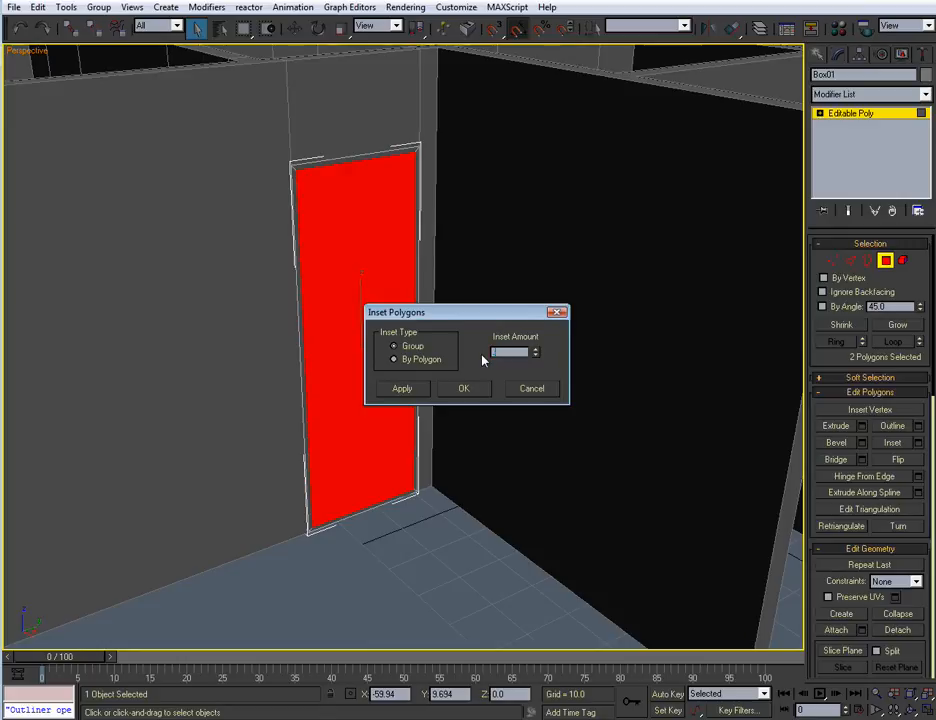
{"action": "key", "text": "Return"}
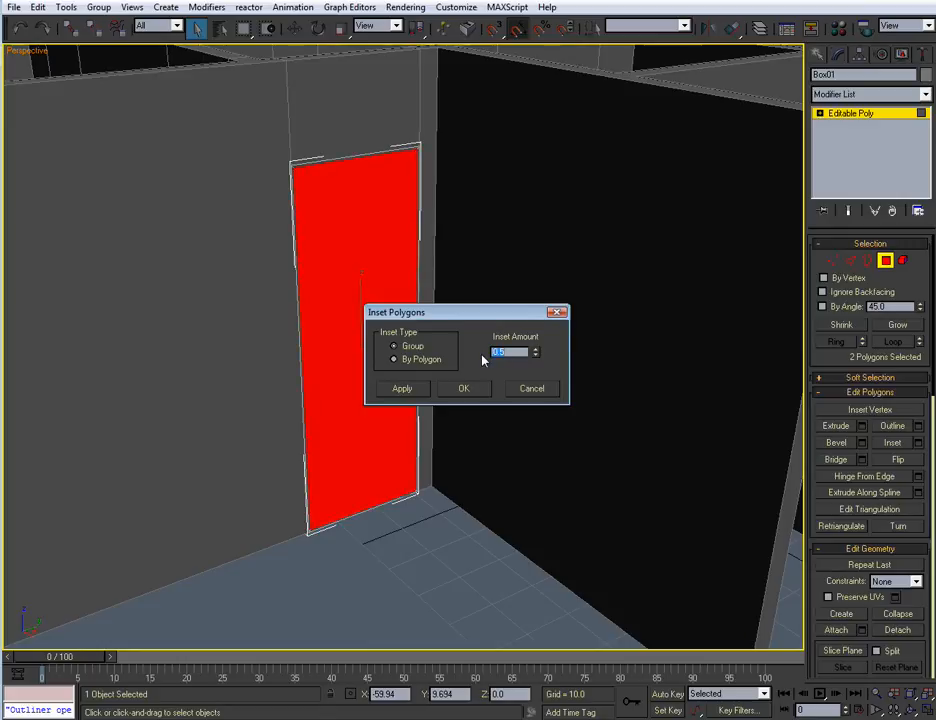
{"action": "left_click", "coordinate": [476, 388]}
Bridge the two inset polygons to cut an opening through the box
{"action": "middle_click_drag", "start_coordinate": [474, 386], "coordinate": [447, 418], "text": "alt"}
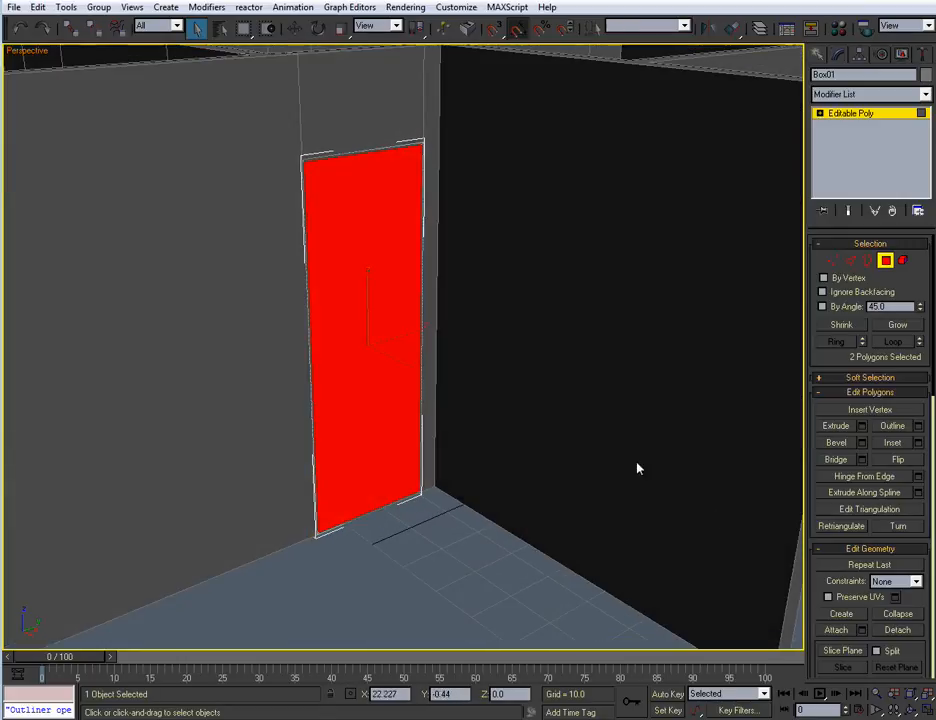
{"action": "left_click", "coordinate": [861, 459]}
{"action": "left_click", "coordinate": [489, 443]}
{"action": "middle_click_drag", "start_coordinate": [489, 450], "coordinate": [425, 455], "text": "alt"}
Delete the polygons of the frame's bottom threshold so the doorway is open at the floor
{"action": "scroll", "coordinate": [470, 490], "scroll_direction": "up", "scroll_amount": 3}
{"action": "scroll", "coordinate": [493, 384], "scroll_direction": "up", "scroll_amount": 3}
{"action": "left_click_drag", "start_coordinate": [344, 461], "coordinate": [391, 584]}
{"action": "middle_click_drag", "start_coordinate": [475, 570], "coordinate": [459, 547], "text": "alt"}
{"action": "key", "text": "Delete"}
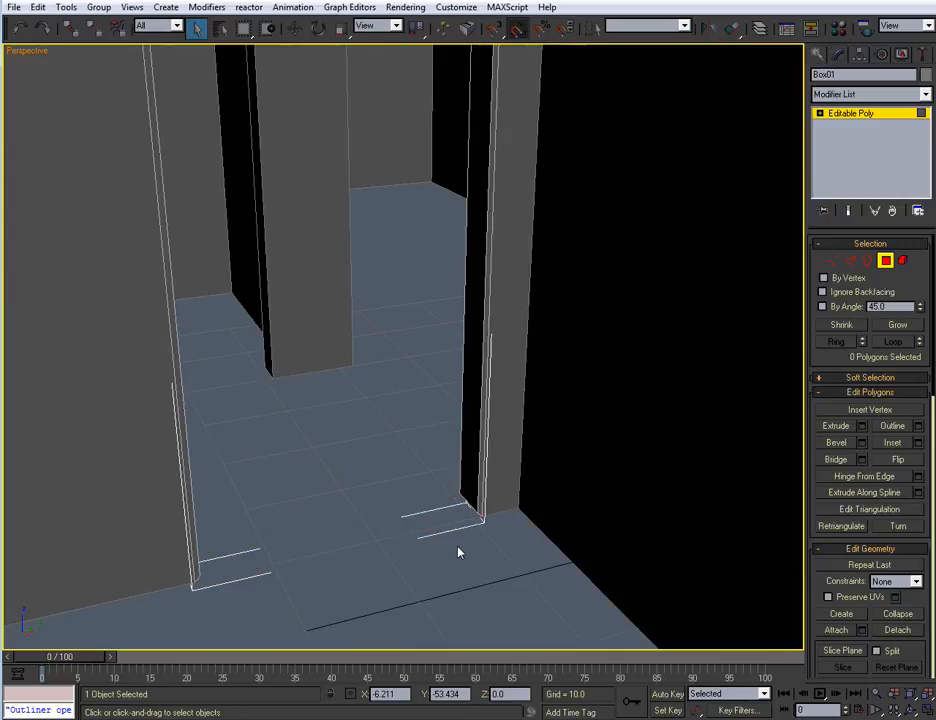
In the Left view, select the inner vertices at the base of the frame and move them down to floor level
{"action": "key", "text": "alt+w"}
{"action": "scroll", "coordinate": [322, 436], "scroll_direction": "down", "scroll_amount": 4}
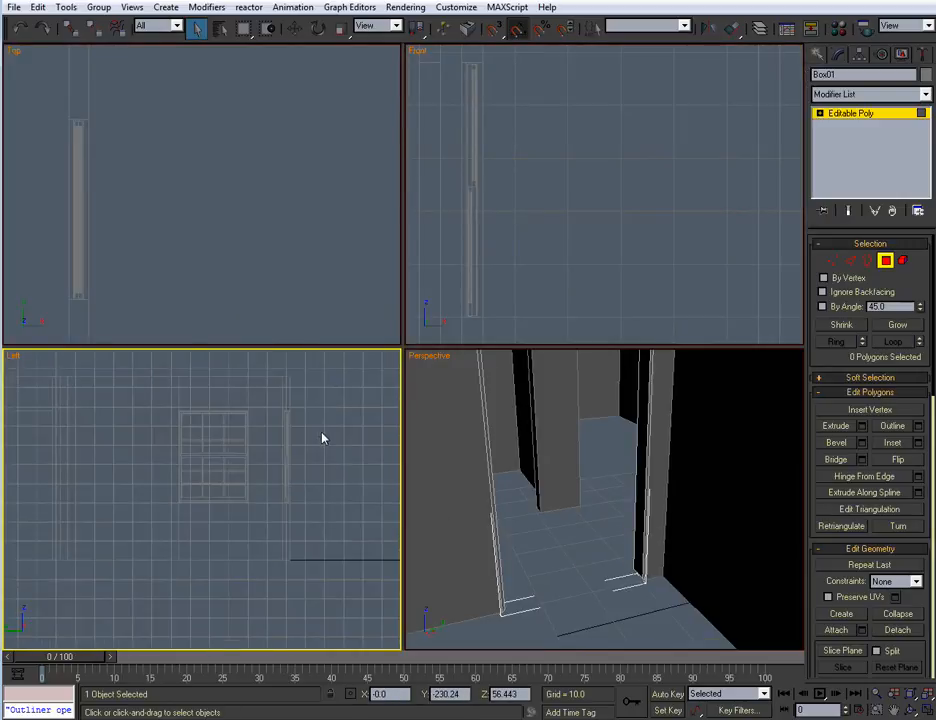
{"action": "middle_click_drag", "start_coordinate": [192, 491], "coordinate": [290, 474]}
{"action": "key", "text": "alt+w"}
{"action": "scroll", "coordinate": [292, 474], "scroll_direction": "up", "scroll_amount": 3}
{"action": "middle_click_drag", "start_coordinate": [652, 313], "coordinate": [298, 480]}
{"action": "scroll", "coordinate": [295, 483], "scroll_direction": "up", "scroll_amount": 1}
{"action": "left_click", "coordinate": [832, 260]}
{"action": "middle_click_drag", "start_coordinate": [373, 440], "coordinate": [505, 309]}
{"action": "scroll", "coordinate": [505, 309], "scroll_direction": "up", "scroll_amount": 2}
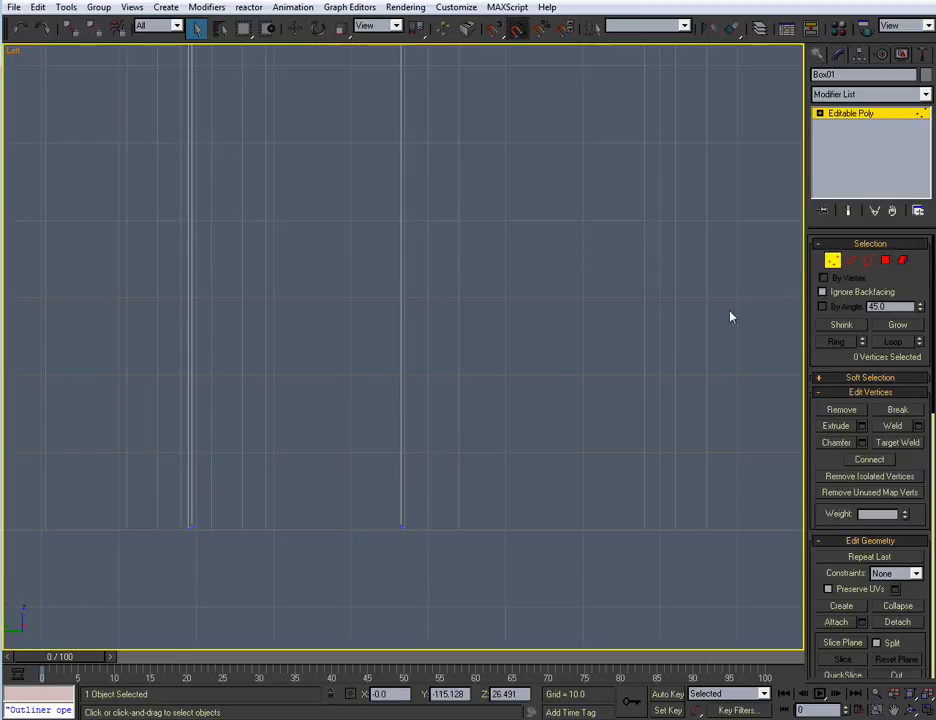
{"action": "scroll", "coordinate": [510, 318], "scroll_direction": "up", "scroll_amount": 2}
{"action": "scroll", "coordinate": [660, 418], "scroll_direction": "up", "scroll_amount": 2}
{"action": "left_click_drag", "start_coordinate": [15, 322], "coordinate": [757, 428]}
{"action": "middle_click_drag", "start_coordinate": [365, 458], "coordinate": [433, 433]}
{"action": "scroll", "coordinate": [433, 433], "scroll_direction": "up", "scroll_amount": 2}
{"action": "key", "text": "w"}
{"action": "left_click_drag", "start_coordinate": [470, 321], "coordinate": [474, 336]}
{"action": "scroll", "coordinate": [360, 455], "scroll_direction": "down", "scroll_amount": 2}
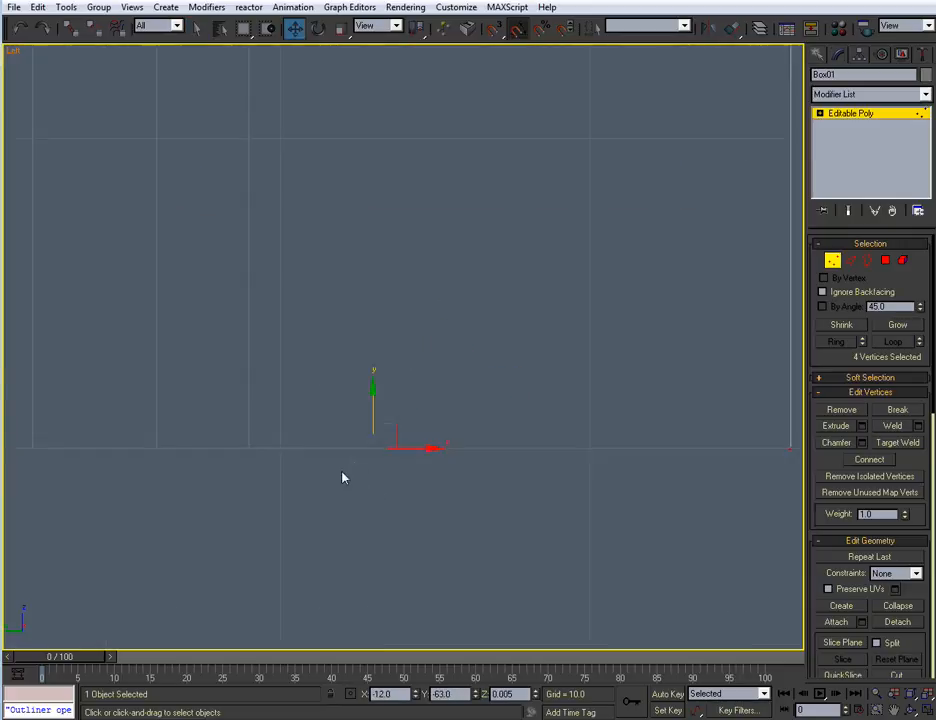
{"action": "left_click", "coordinate": [832, 260]}
{"action": "scroll", "coordinate": [512, 432], "scroll_direction": "down", "scroll_amount": 3}
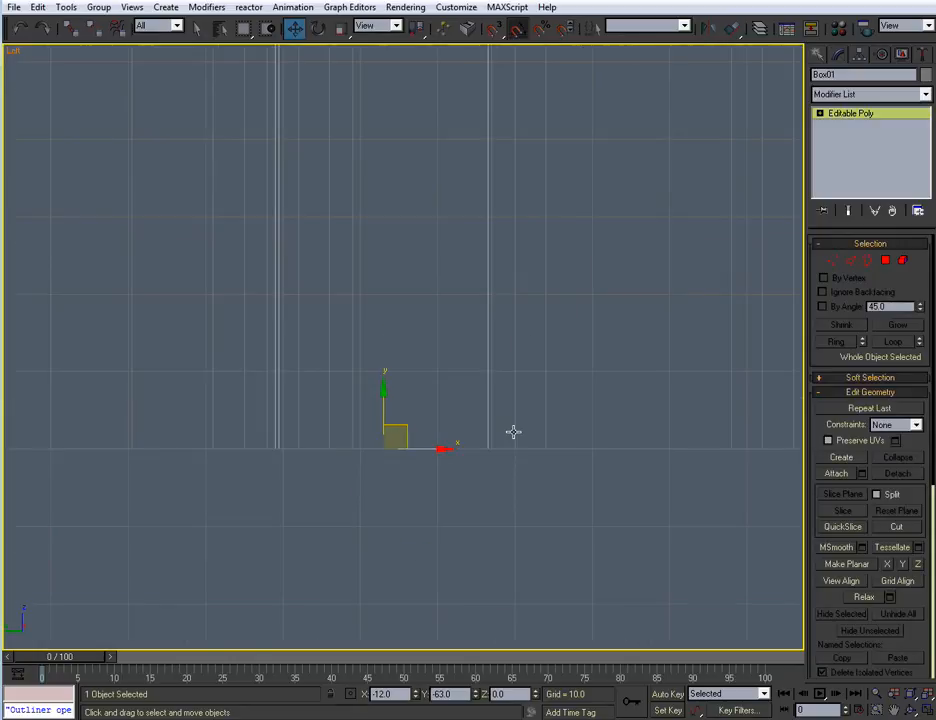
Return to the Perspective view and inspect the door frame's jambs and header within the wall opening
{"action": "key", "text": "alt+w"}
{"action": "middle_click_drag", "start_coordinate": [512, 431], "coordinate": [530, 467]}
{"action": "scroll", "coordinate": [545, 430], "scroll_direction": "down", "scroll_amount": 4}
{"action": "key", "text": "alt+w"}
{"action": "scroll", "coordinate": [506, 453], "scroll_direction": "up", "scroll_amount": 3}
{"action": "left_click", "coordinate": [441, 553]}
{"action": "middle_click_drag", "start_coordinate": [440, 474], "coordinate": [445, 493]}
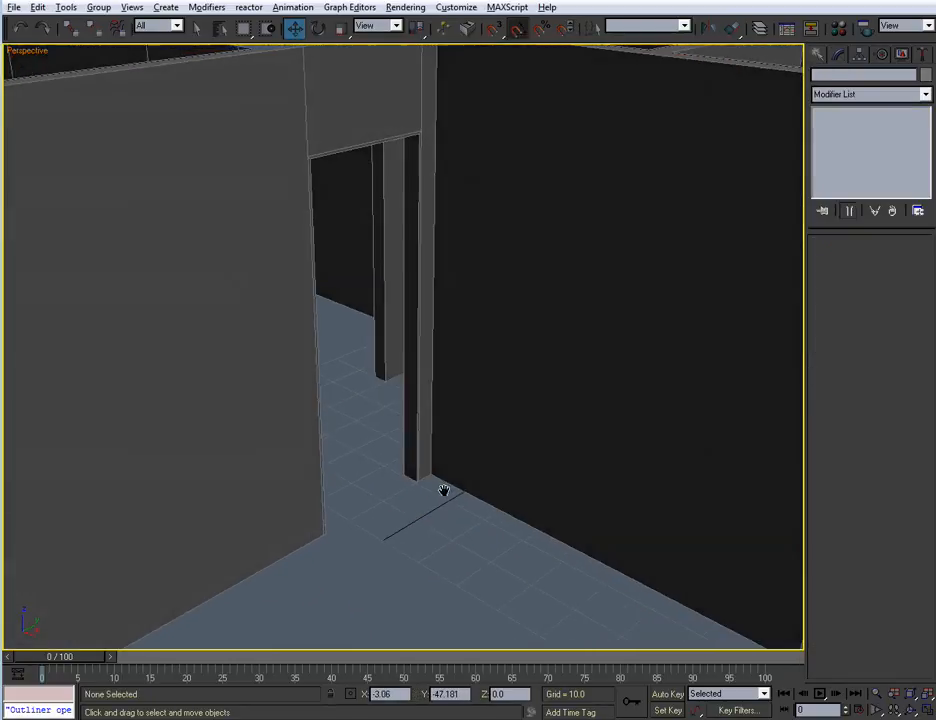
{"action": "scroll", "coordinate": [435, 412], "scroll_direction": "up", "scroll_amount": 3}
{"action": "middle_click_drag", "start_coordinate": [435, 412], "coordinate": [470, 530]}
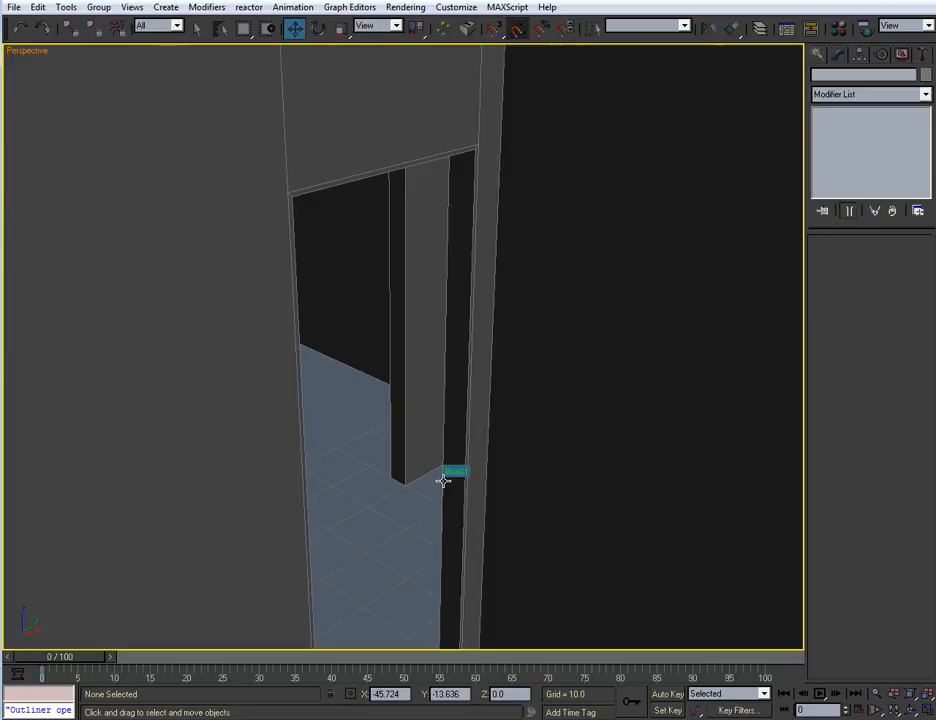
{"action": "scroll", "coordinate": [462, 414], "scroll_direction": "down", "scroll_amount": 5}
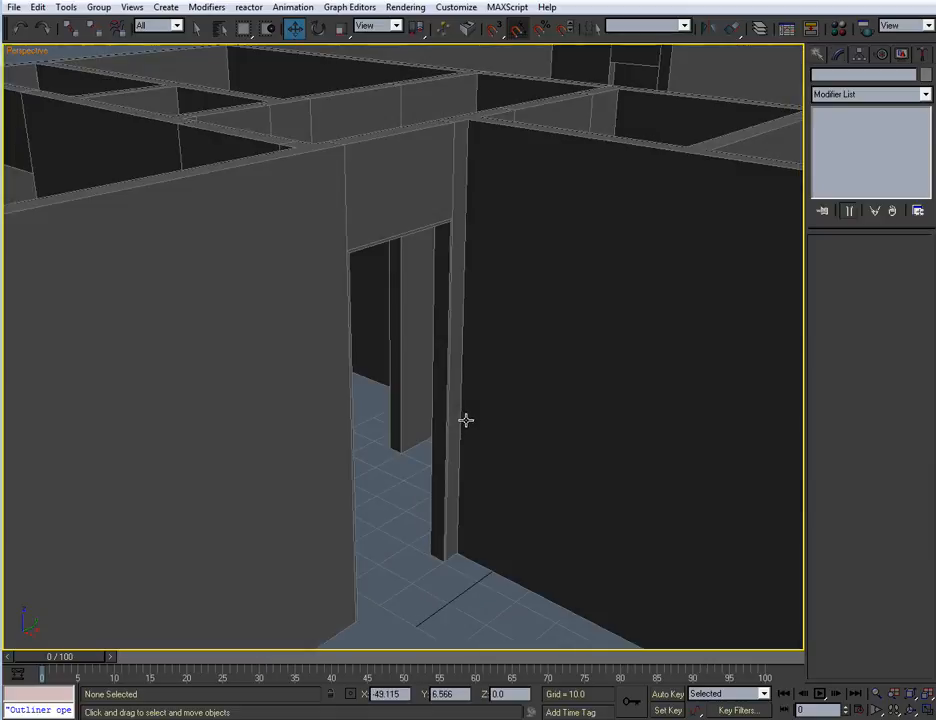
{"action": "middle_click_drag", "start_coordinate": [441, 305], "coordinate": [512, 334], "text": "alt"}
{"action": "middle_click_drag", "start_coordinate": [361, 292], "coordinate": [447, 288], "text": "alt"}
{"action": "scroll", "coordinate": [453, 334], "scroll_direction": "up", "scroll_amount": 3}
{"action": "scroll", "coordinate": [478, 288], "scroll_direction": "up", "scroll_amount": 2}
{"action": "scroll", "coordinate": [478, 288], "scroll_direction": "down", "scroll_amount": 2}
Create a new layer named Doors containing the door frame
{"action": "left_click", "coordinate": [448, 283]}
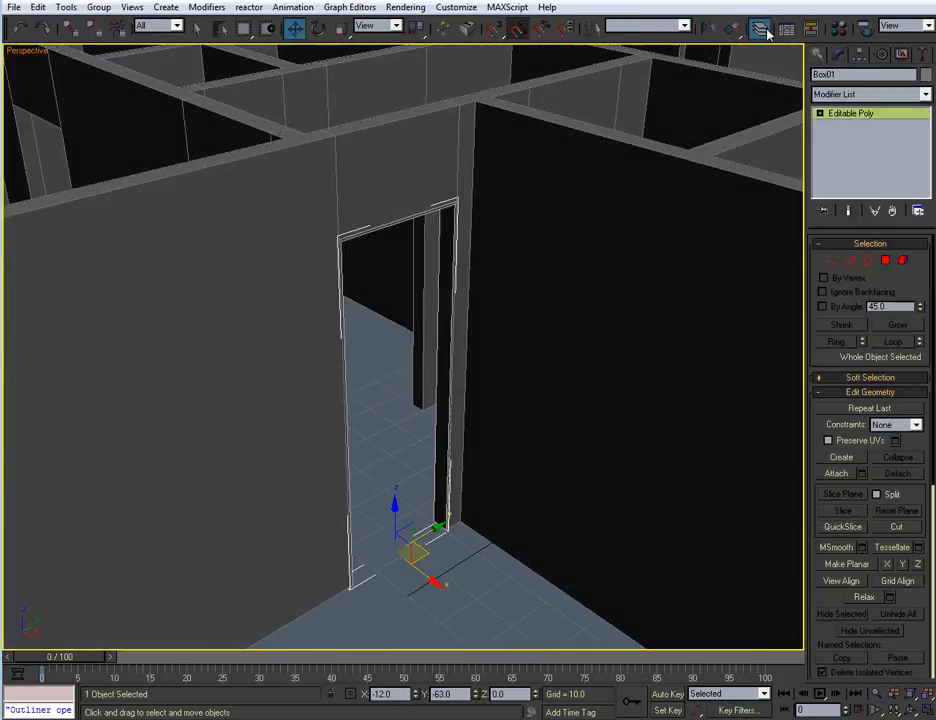
{"action": "left_click", "coordinate": [760, 28]}
{"action": "left_click", "coordinate": [700, 140]}
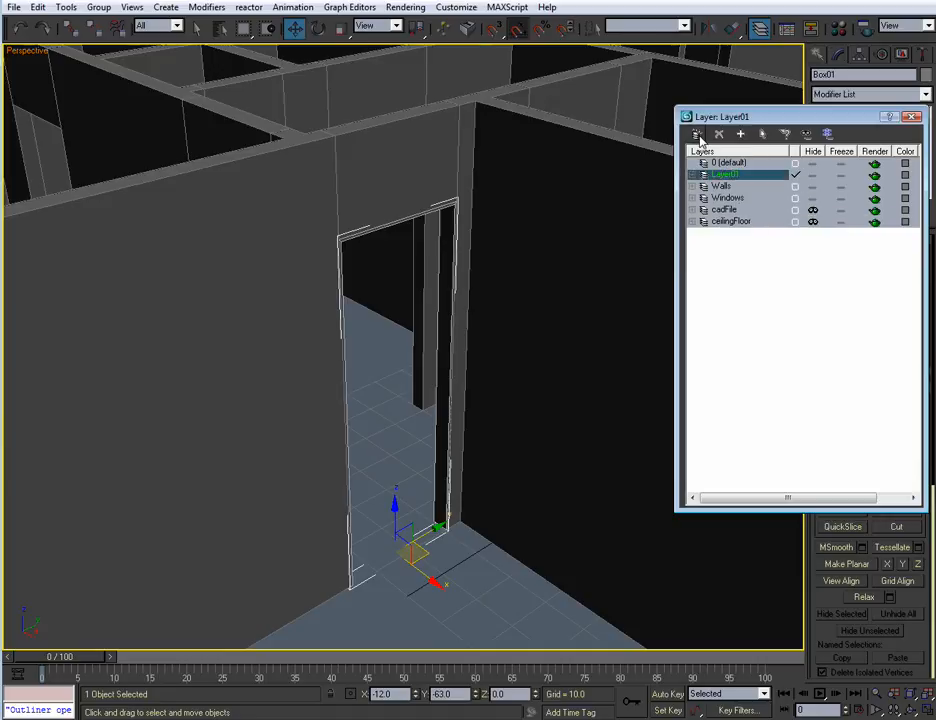
{"action": "left_click", "coordinate": [727, 174]}
{"action": "type", "text": "Doors"}
{"action": "key", "text": "Return"}
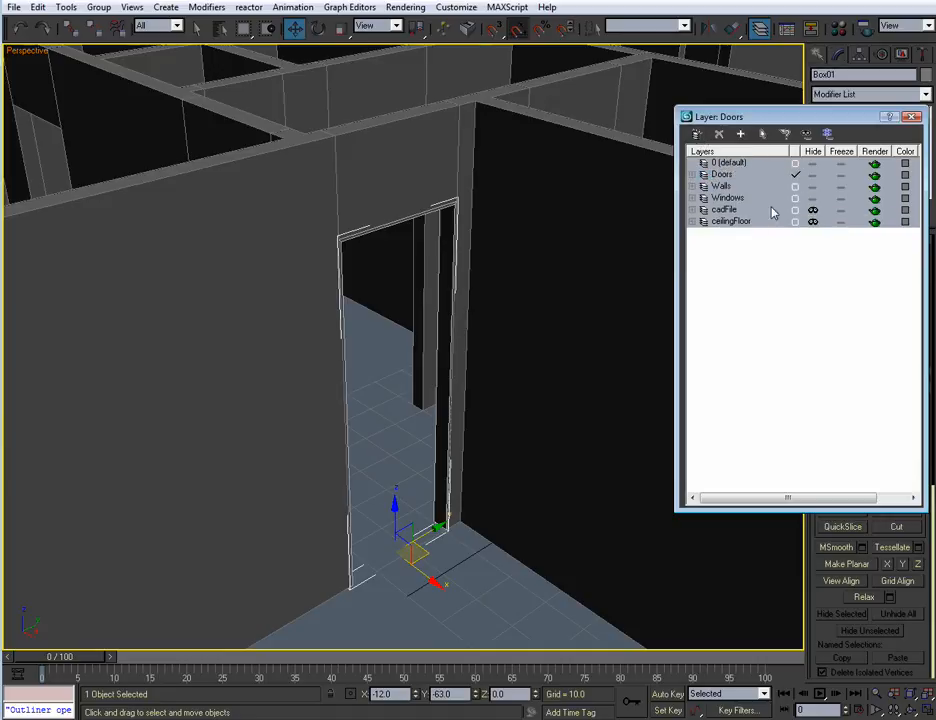
Hide the Walls and Windows layers, leaving the Doors layer current
{"action": "left_click", "coordinate": [811, 187]}
{"action": "left_click", "coordinate": [811, 198]}
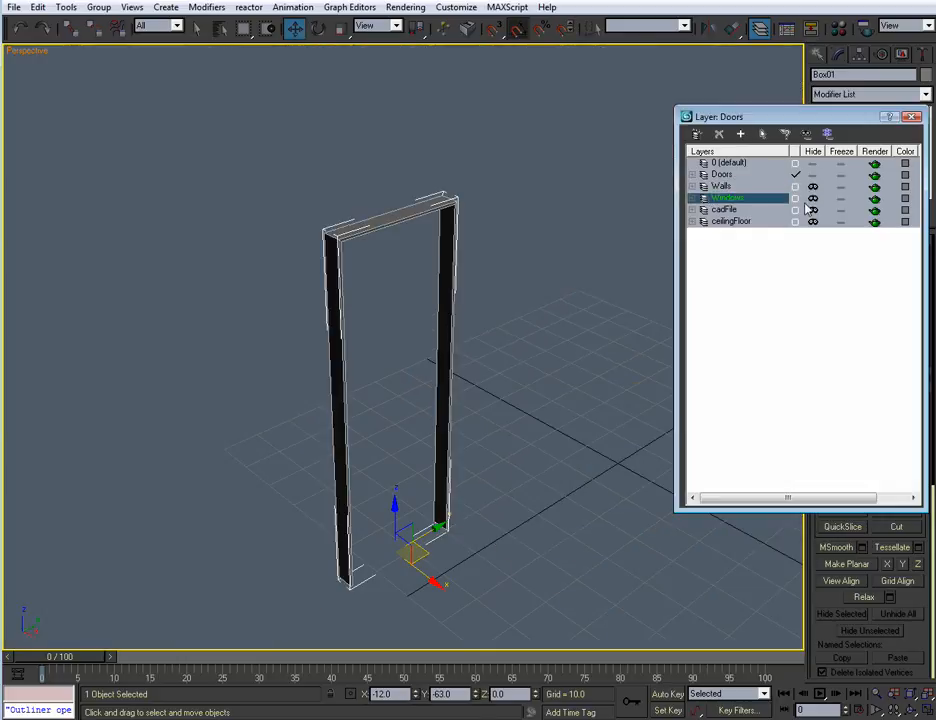
{"action": "left_click", "coordinate": [797, 176]}
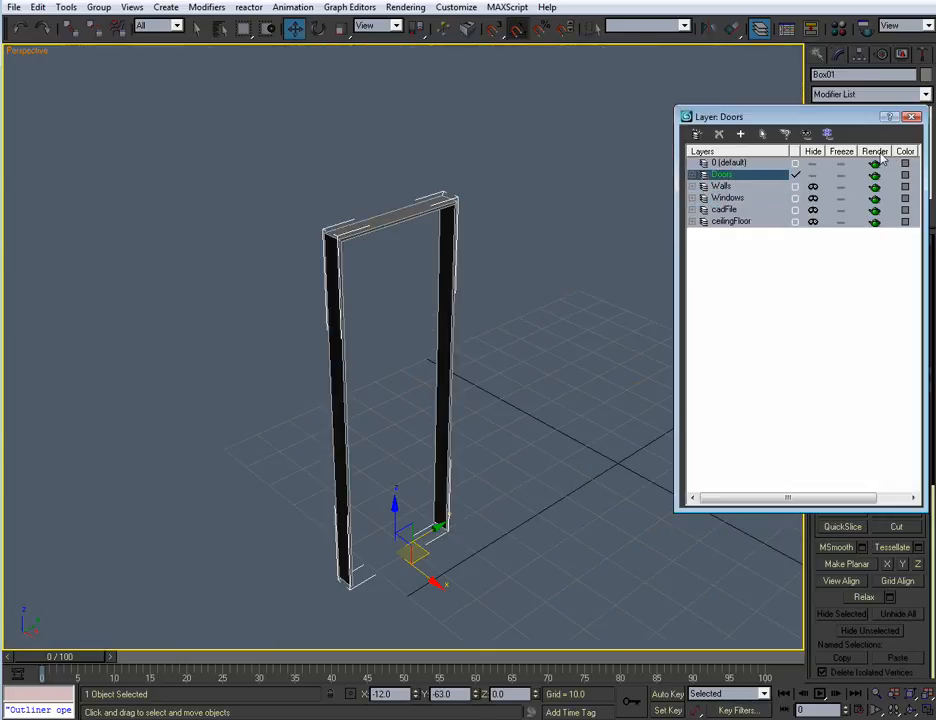
{"action": "left_click", "coordinate": [911, 117]}
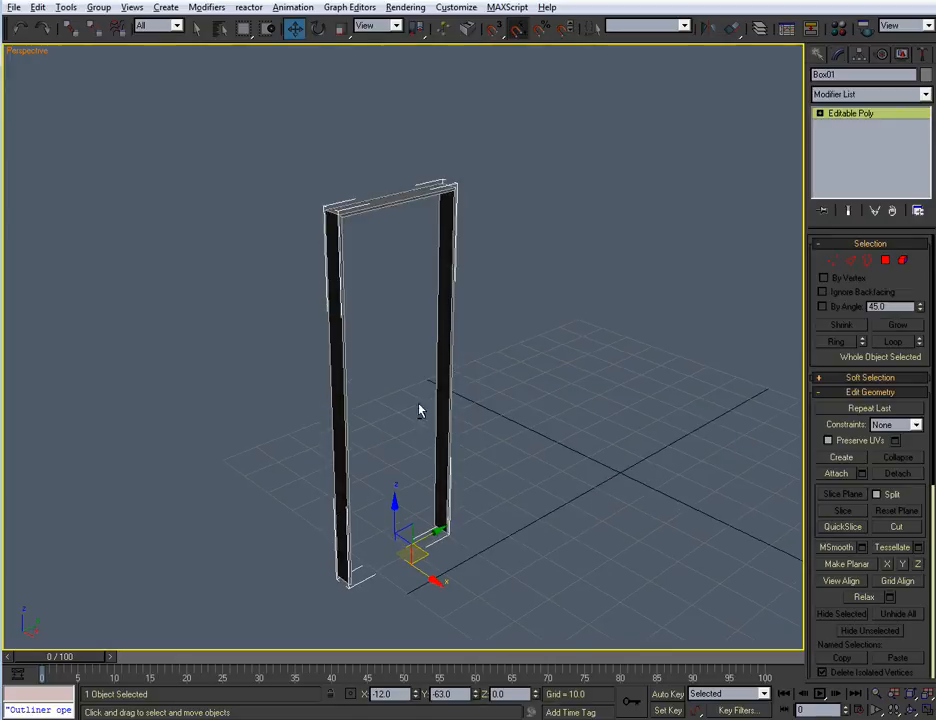
Deselect the door frame and examine it from several angles
{"action": "left_click", "coordinate": [475, 448]}
{"action": "middle_click_drag", "start_coordinate": [475, 448], "coordinate": [497, 445], "text": "alt"}
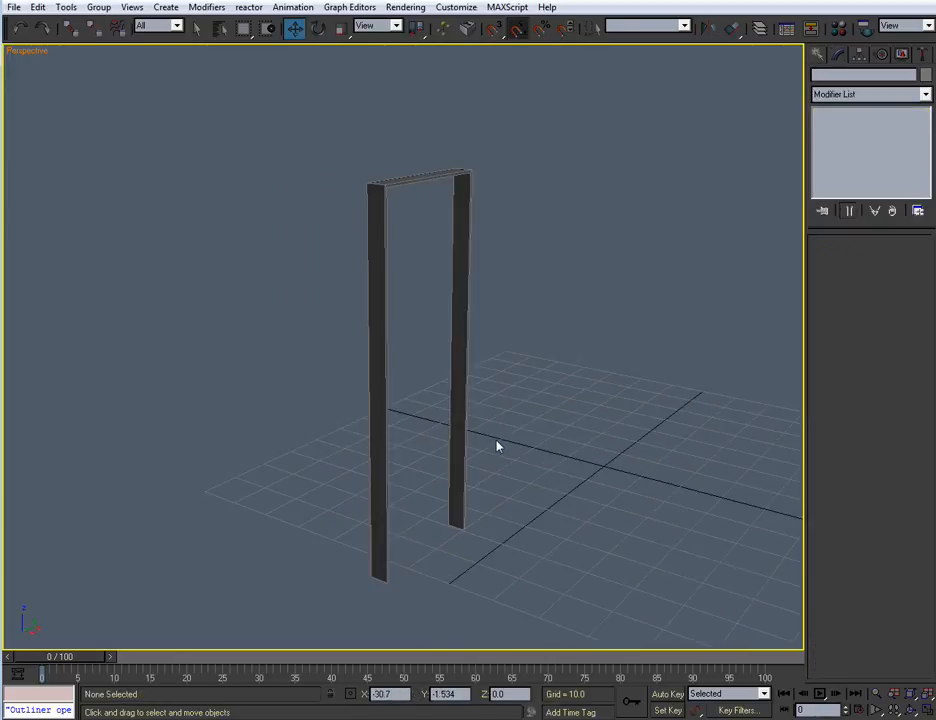
{"action": "scroll", "coordinate": [495, 403], "scroll_direction": "up", "scroll_amount": 5}
{"action": "scroll", "coordinate": [503, 392], "scroll_direction": "down", "scroll_amount": 4}
{"action": "scroll", "coordinate": [489, 429], "scroll_direction": "up", "scroll_amount": 2}
{"action": "middle_click_drag", "start_coordinate": [489, 429], "coordinate": [490, 390], "text": "alt"}
{"action": "scroll", "coordinate": [485, 386], "scroll_direction": "down", "scroll_amount": 3}
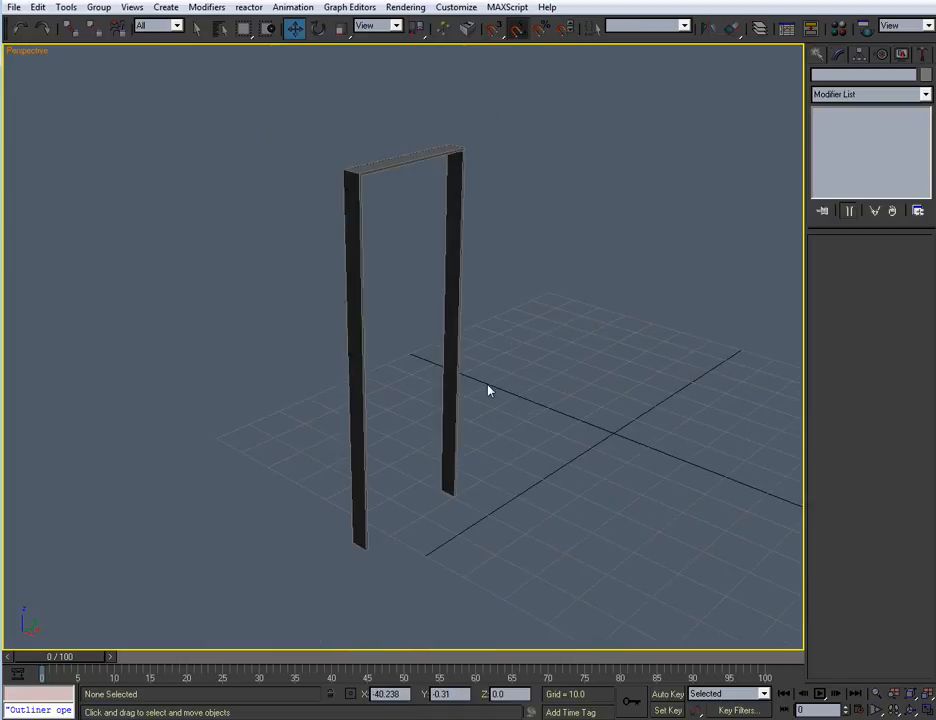
Rename the door frame as D_Case_01, selecting it in the Left view
{"action": "key", "text": "alt+w"}
{"action": "left_click", "coordinate": [325, 470]}
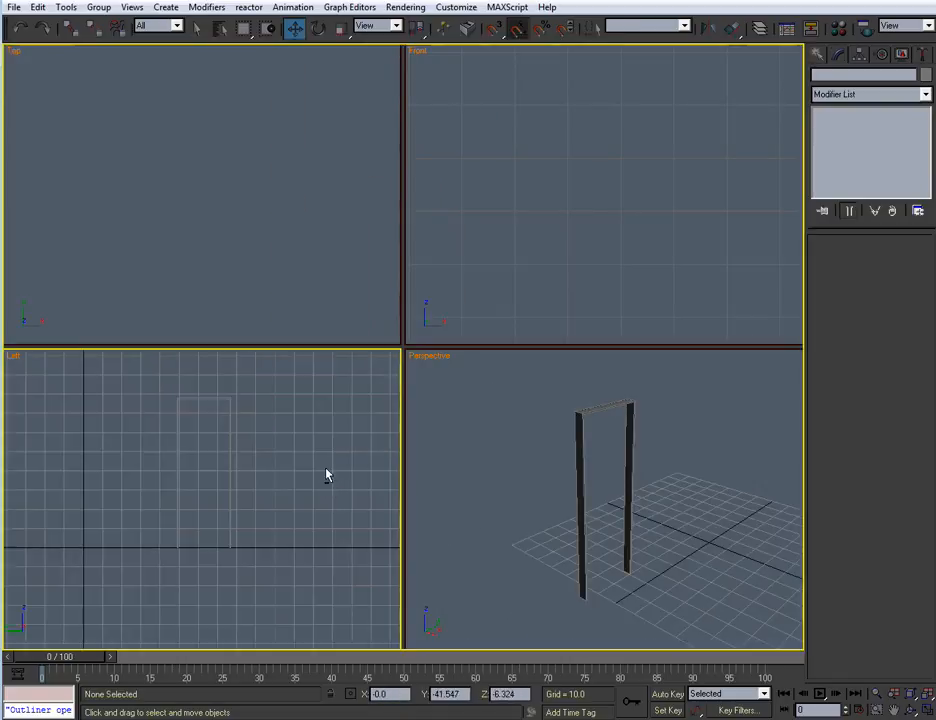
{"action": "key", "text": "alt+w"}
{"action": "middle_click_drag", "start_coordinate": [326, 470], "coordinate": [423, 488]}
{"action": "scroll", "coordinate": [425, 478], "scroll_direction": "up", "scroll_amount": 2}
{"action": "middle_click_drag", "start_coordinate": [455, 437], "coordinate": [389, 498]}
{"action": "scroll", "coordinate": [420, 450], "scroll_direction": "down", "scroll_amount": 1}
{"action": "middle_click_drag", "start_coordinate": [424, 442], "coordinate": [366, 453]}
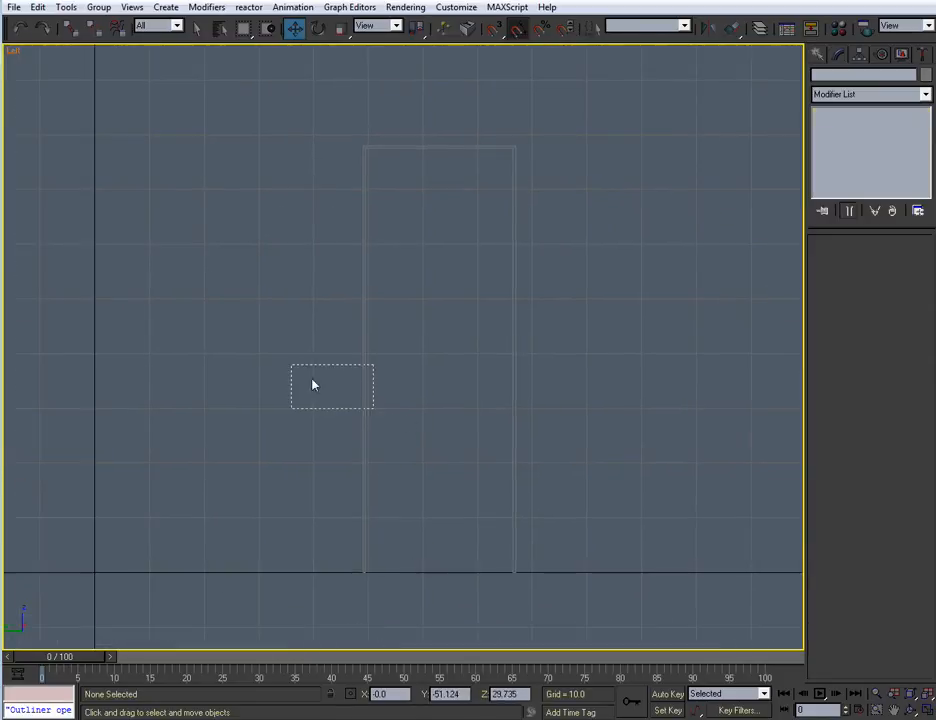
{"action": "left_click", "coordinate": [364, 371]}
{"action": "left_click", "coordinate": [860, 75]}
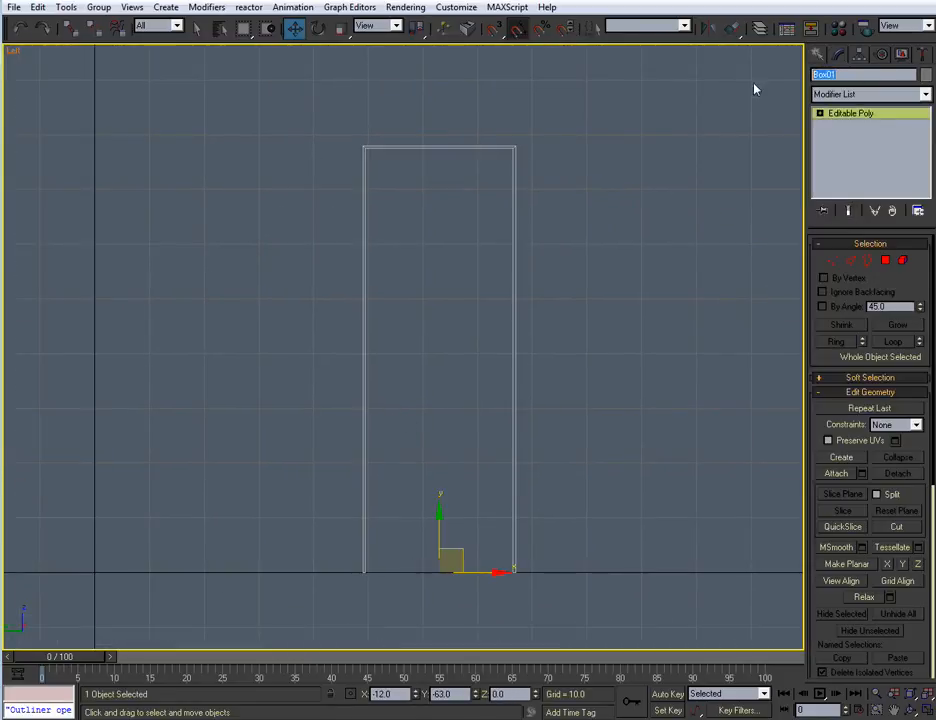
{"action": "type", "text": "D_Case_01"}
Draw a box filling the frame's opening in the Left view, snapped to its inner corners, about 77.5 by 27 and 4 deep
{"action": "left_click", "coordinate": [818, 54]}
{"action": "left_click", "coordinate": [842, 148]}
{"action": "middle_click_drag", "start_coordinate": [450, 350], "coordinate": [405, 343]}
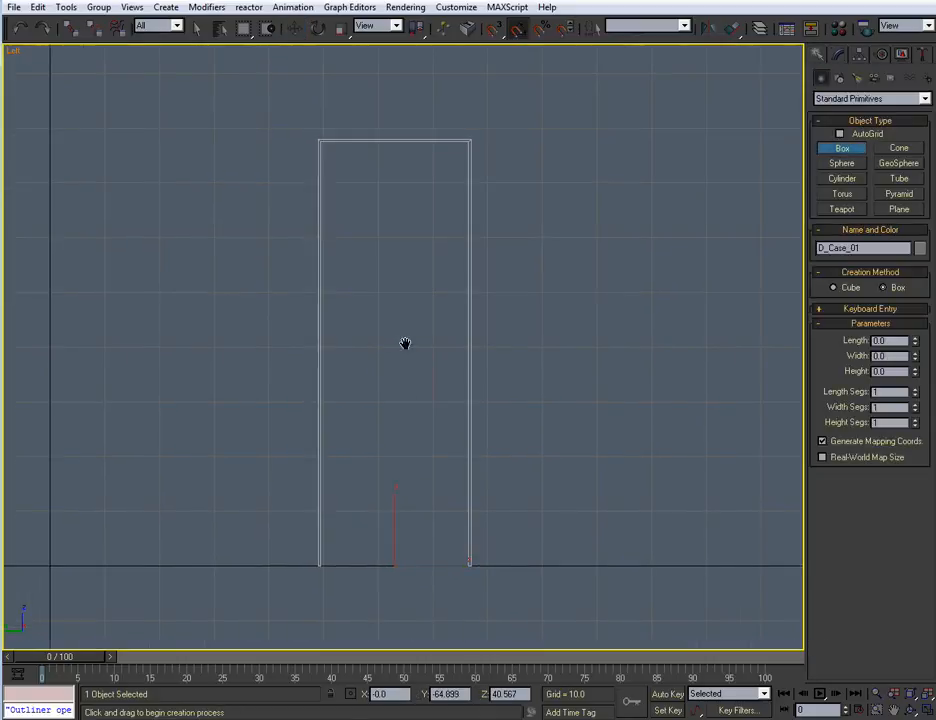
{"action": "left_click_drag", "start_coordinate": [321, 142], "coordinate": [468, 564]}
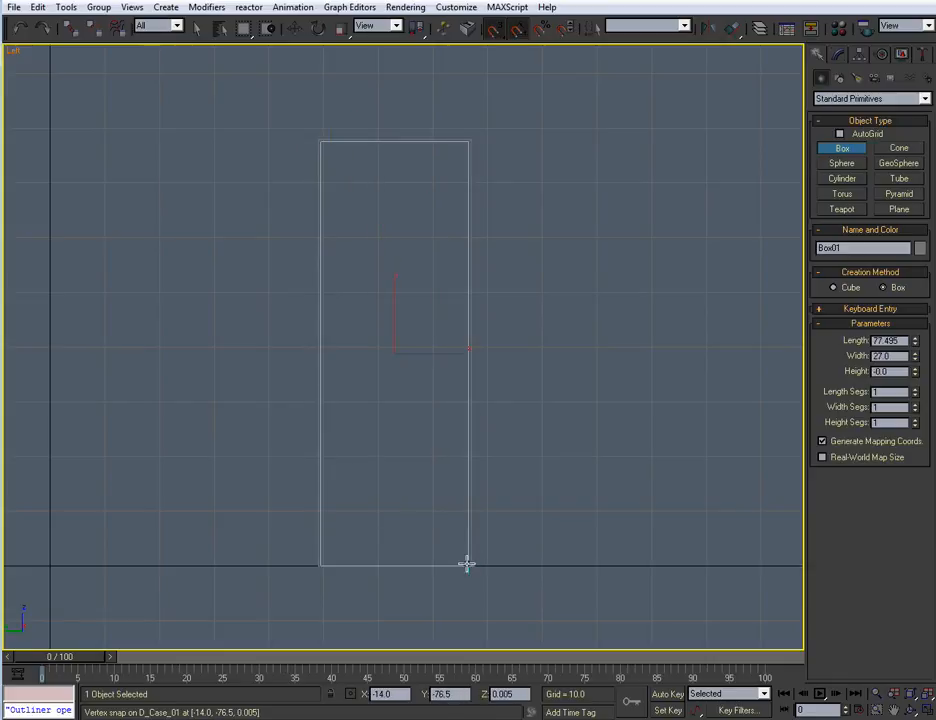
{"action": "right_click", "coordinate": [459, 534]}
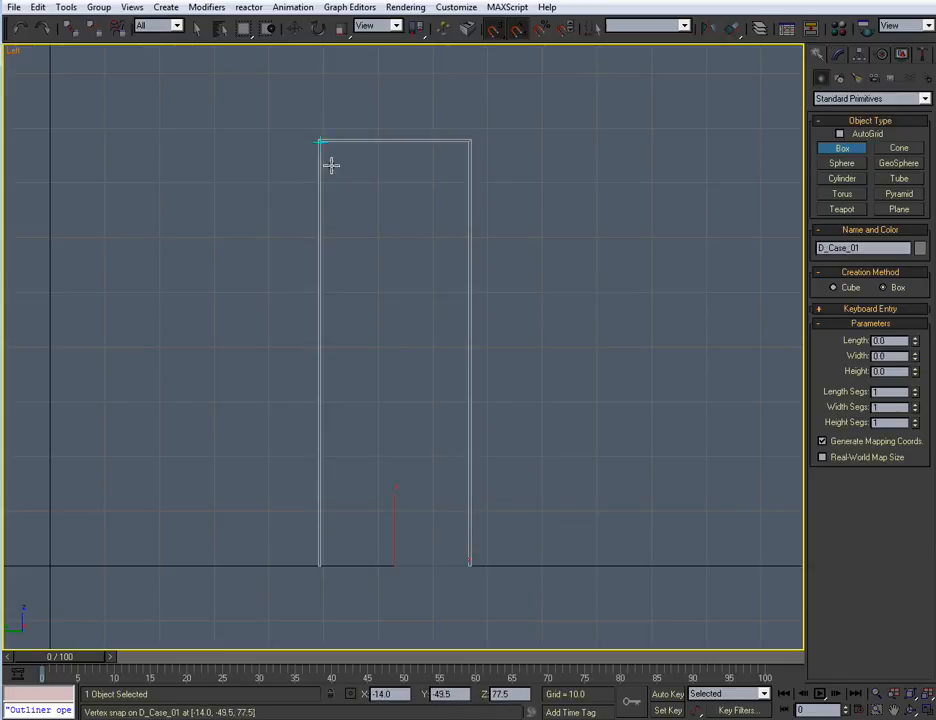
{"action": "left_click_drag", "start_coordinate": [321, 142], "coordinate": [468, 565]}
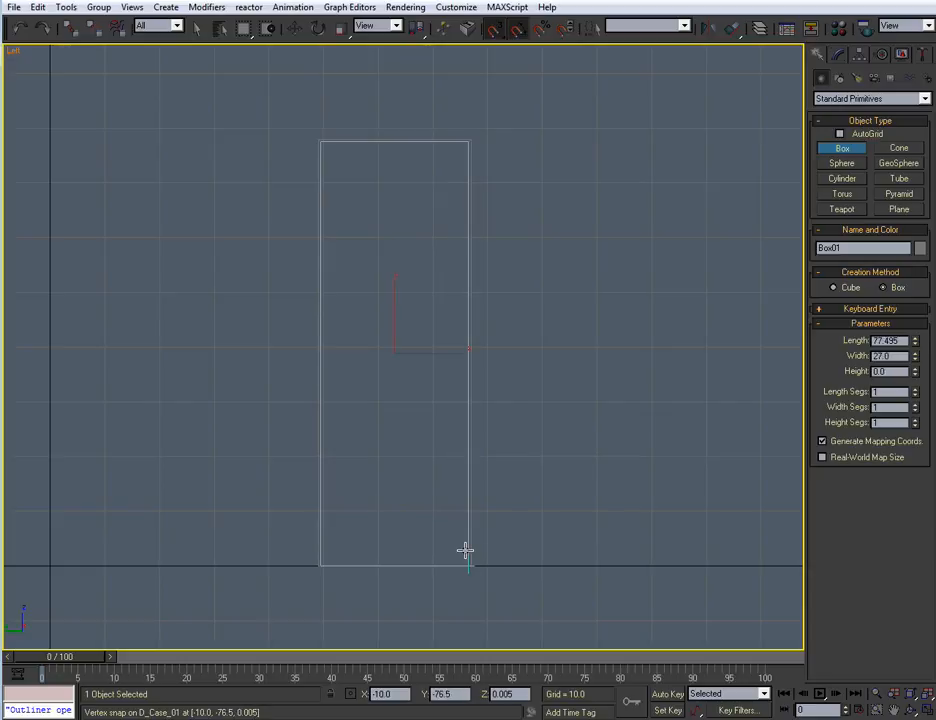
{"action": "key", "text": "w"}
Move the door box out of the frame along X in Perspective and set its height to 1.25
{"action": "key", "text": "alt+w"}
{"action": "middle_click", "coordinate": [547, 453]}
{"action": "key", "text": "alt+w"}
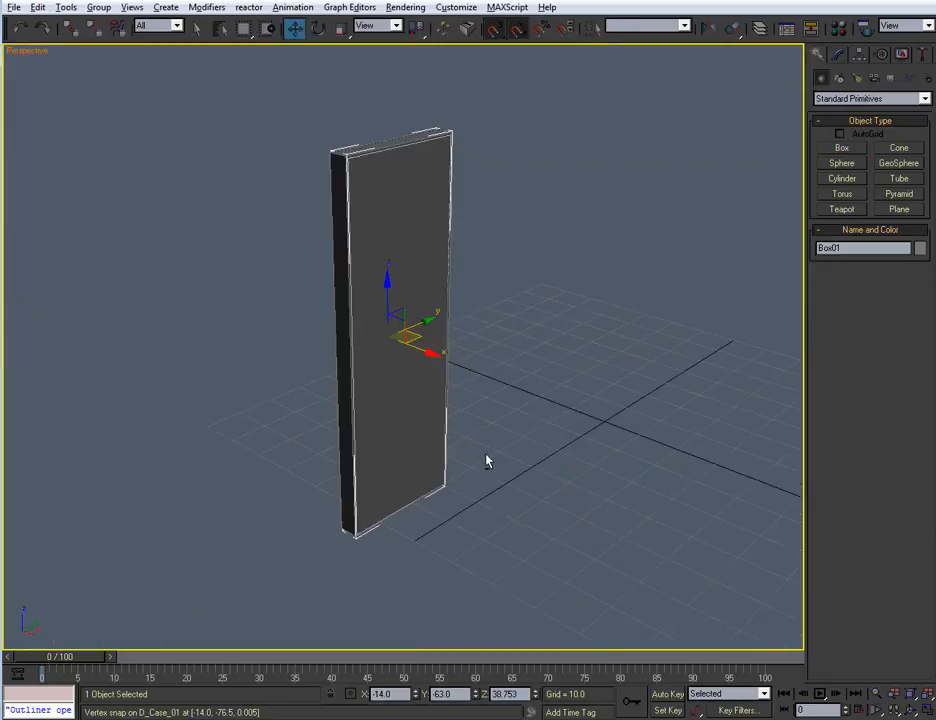
{"action": "middle_click_drag", "start_coordinate": [484, 458], "coordinate": [499, 439], "text": "alt"}
{"action": "key", "text": "s"}
{"action": "left_click_drag", "start_coordinate": [430, 386], "coordinate": [504, 413]}
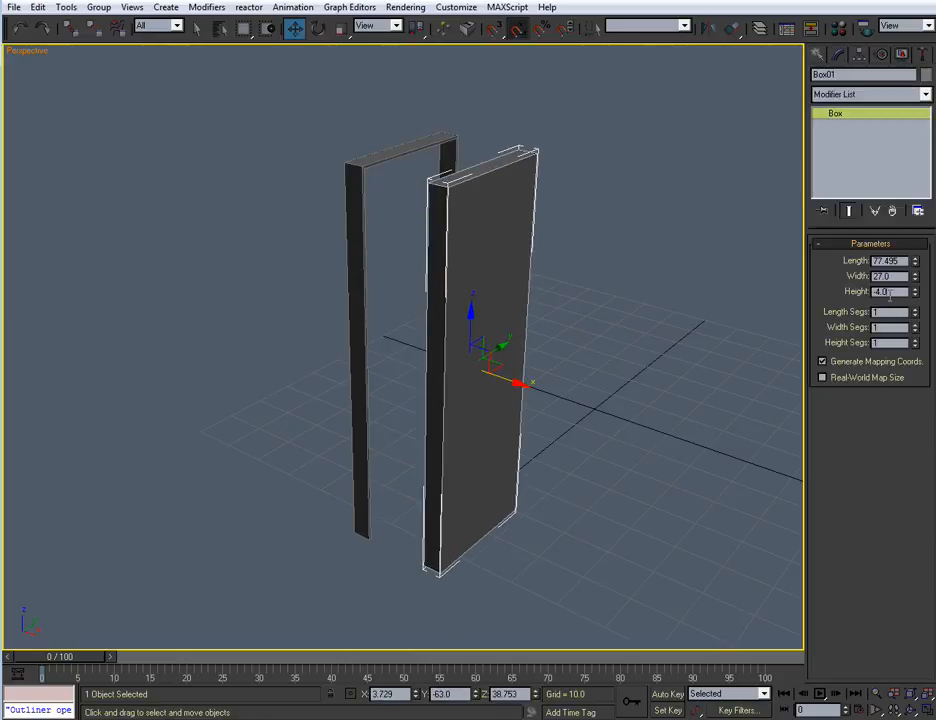
{"action": "type", "text": "1.25"}
{"action": "key", "text": "Return"}
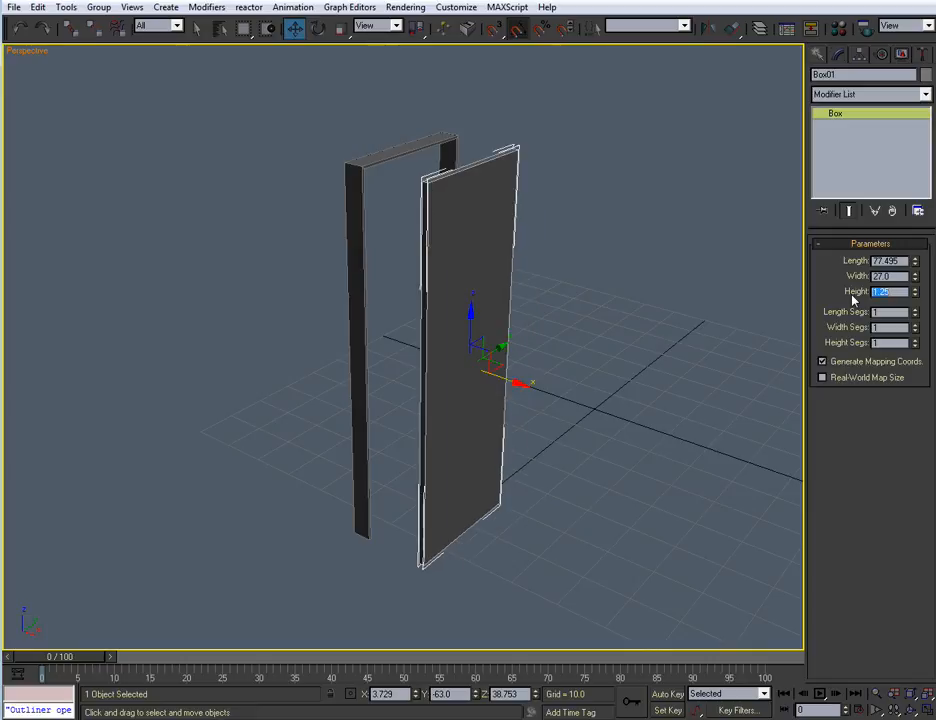
Unhide the Walls layer and examine the rooms around the doorway to judge where the door should sit
{"action": "middle_click_drag", "start_coordinate": [510, 347], "coordinate": [513, 331]}
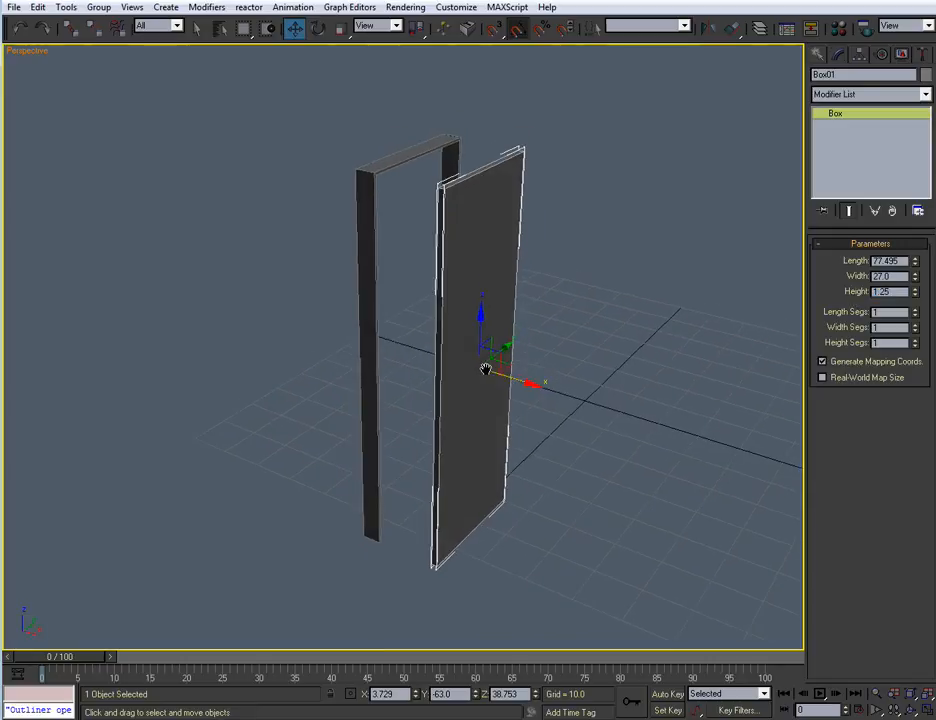
{"action": "scroll", "coordinate": [490, 372], "scroll_direction": "up", "scroll_amount": 3}
{"action": "scroll", "coordinate": [520, 395], "scroll_direction": "down", "scroll_amount": 5}
{"action": "scroll", "coordinate": [517, 403], "scroll_direction": "up", "scroll_amount": 4}
{"action": "left_click", "coordinate": [761, 28]}
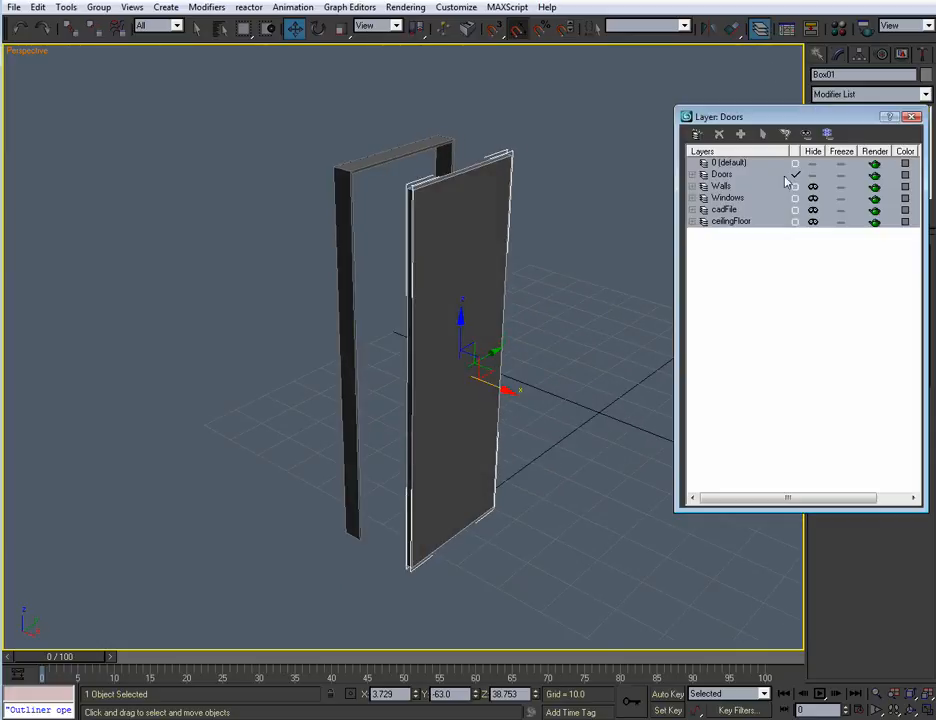
{"action": "left_click", "coordinate": [813, 187]}
{"action": "scroll", "coordinate": [547, 313], "scroll_direction": "down", "scroll_amount": 3}
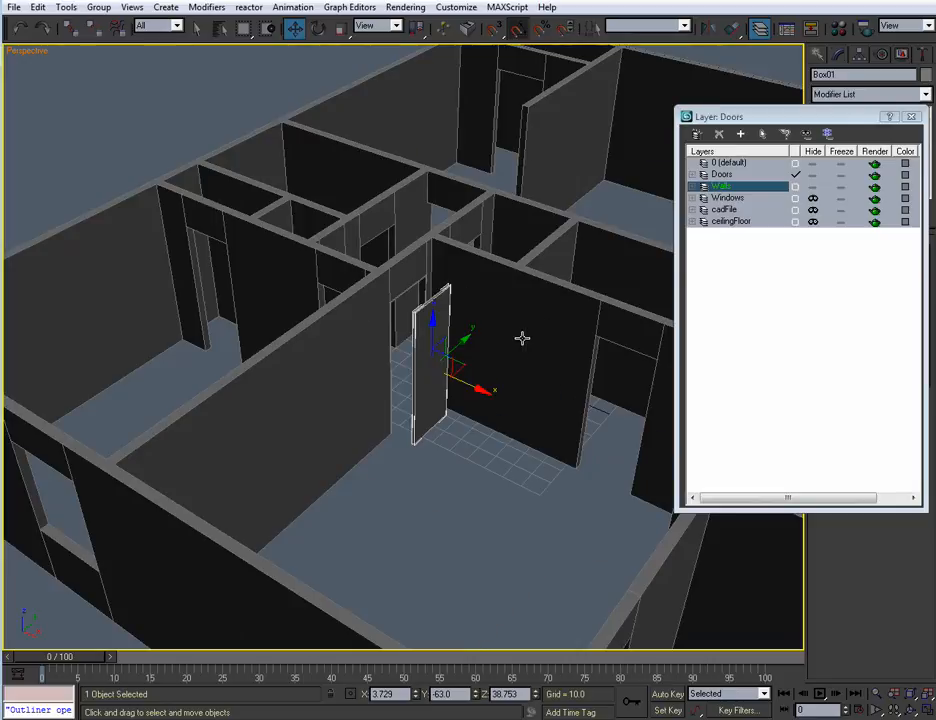
{"action": "scroll", "coordinate": [520, 338], "scroll_direction": "up", "scroll_amount": 3}
{"action": "middle_click_drag", "start_coordinate": [520, 338], "coordinate": [501, 359], "text": "alt"}
{"action": "scroll", "coordinate": [487, 372], "scroll_direction": "up", "scroll_amount": 5}
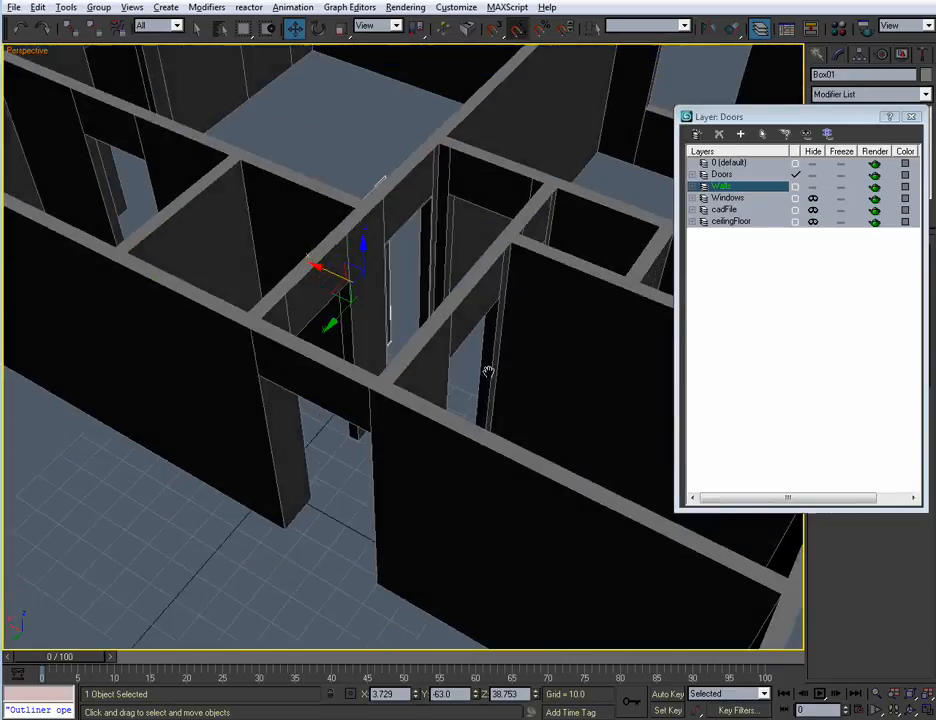
Move the door panel back along X into the frame, to X about -9.83, and hide the Walls layer
{"action": "left_click_drag", "start_coordinate": [265, 200], "coordinate": [322, 262]}
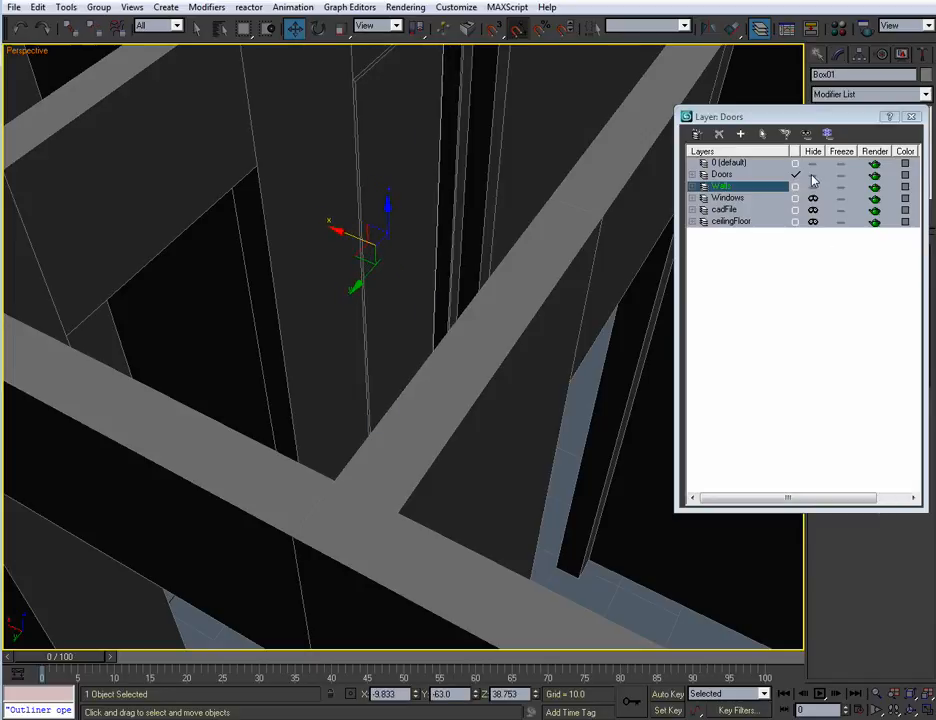
{"action": "left_click", "coordinate": [812, 186]}
{"action": "left_click", "coordinate": [911, 116]}
Fine-tune the door panel's position inside the frame along X by about -0.27 and deselect it
{"action": "mouse_move", "coordinate": [436, 320]}
{"action": "middle_mouse_down", "text": "alt"}
{"action": "mouse_move", "coordinate": [389, 347]}
{"action": "mouse_move", "coordinate": [430, 366]}
{"action": "mouse_move", "coordinate": [437, 305]}
{"action": "middle_mouse_up", "text": "alt"}
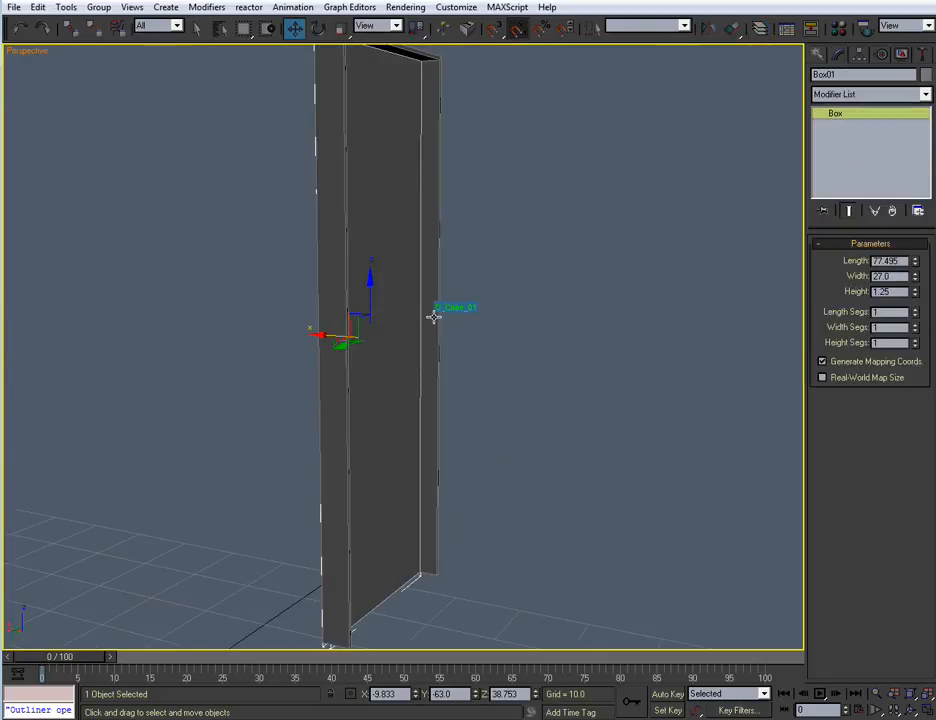
{"action": "middle_click_drag", "start_coordinate": [422, 354], "coordinate": [528, 316], "text": "alt"}
{"action": "left_click_drag", "start_coordinate": [505, 253], "coordinate": [495, 250]}
{"action": "middle_click_drag", "start_coordinate": [593, 330], "coordinate": [607, 357], "text": "alt"}
{"action": "middle_click_drag", "start_coordinate": [318, 278], "coordinate": [299, 203], "text": "alt"}
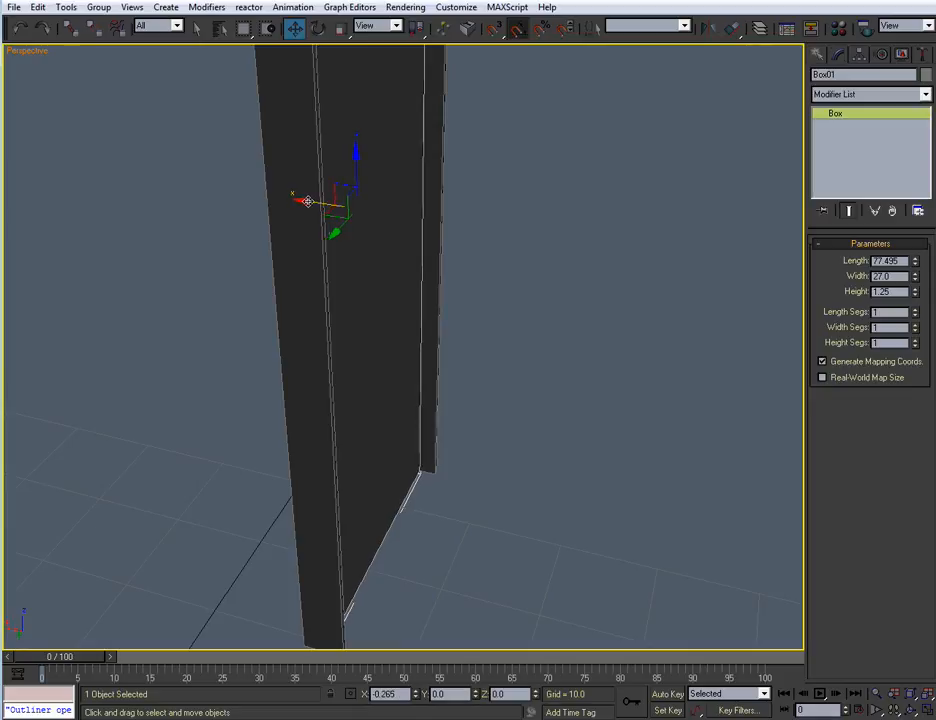
{"action": "left_click", "coordinate": [527, 313]}
{"action": "scroll", "coordinate": [483, 328], "scroll_direction": "down", "scroll_amount": 5}
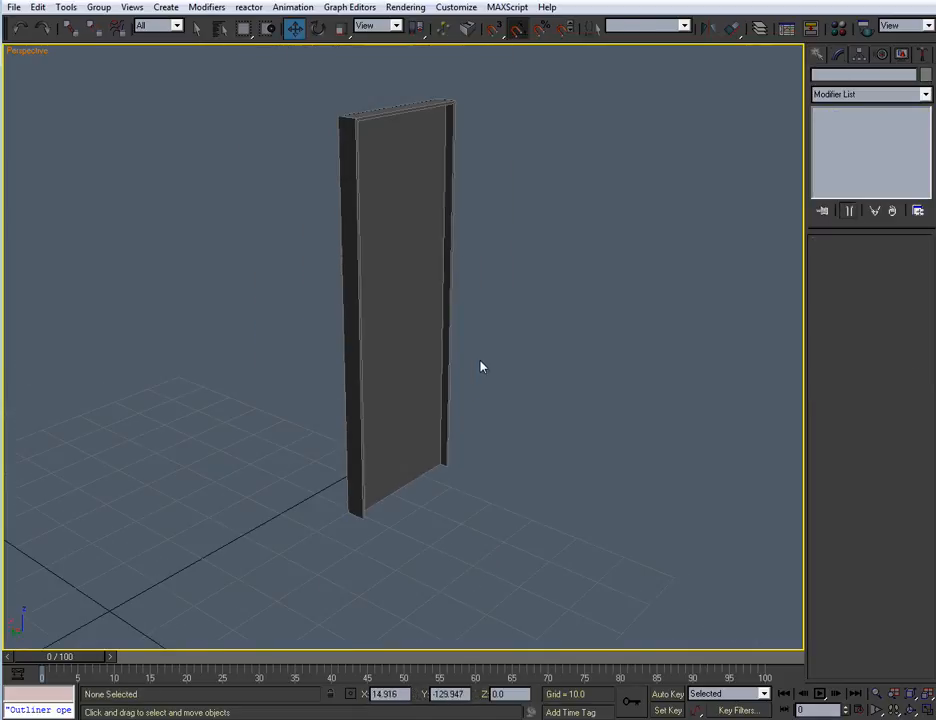
Clone D_Case_01 in the Left view as a copy scaled uniformly to about 94.5 percent, named D_Stop_02
{"action": "left_click", "coordinate": [428, 101]}
{"action": "middle_click_drag", "start_coordinate": [449, 171], "coordinate": [441, 196]}
{"action": "key", "text": "alt+w"}
{"action": "middle_click_drag", "start_coordinate": [200, 470], "coordinate": [217, 455]}
{"action": "key", "text": "alt+w"}
{"action": "middle_click_drag", "start_coordinate": [347, 431], "coordinate": [345, 439]}
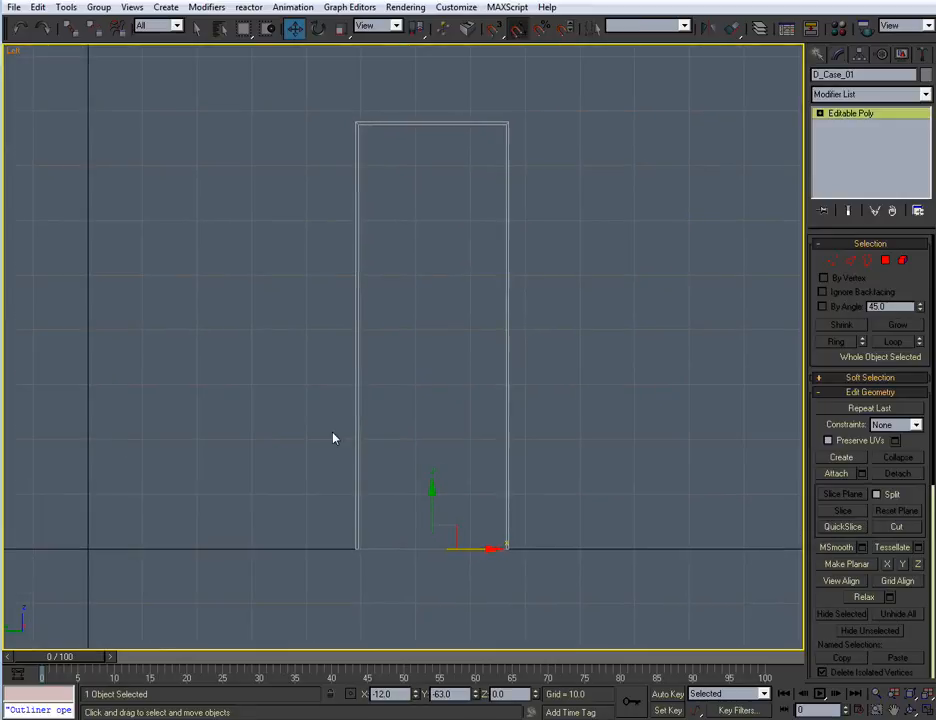
{"action": "key", "text": "r"}
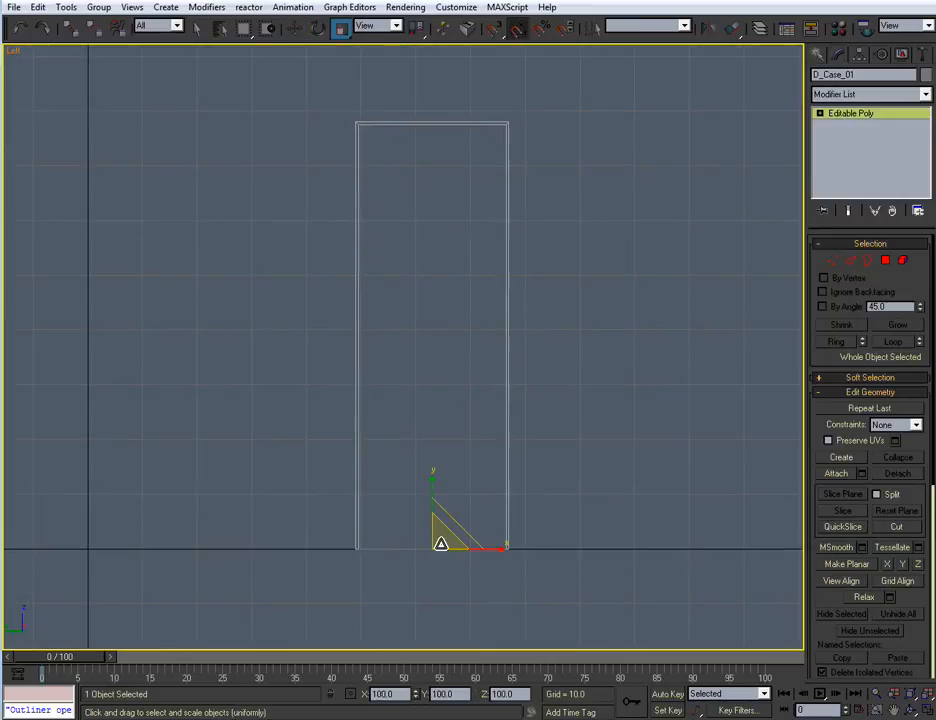
{"action": "left_click_drag", "start_coordinate": [440, 543], "coordinate": [447, 554], "text": "shift"}
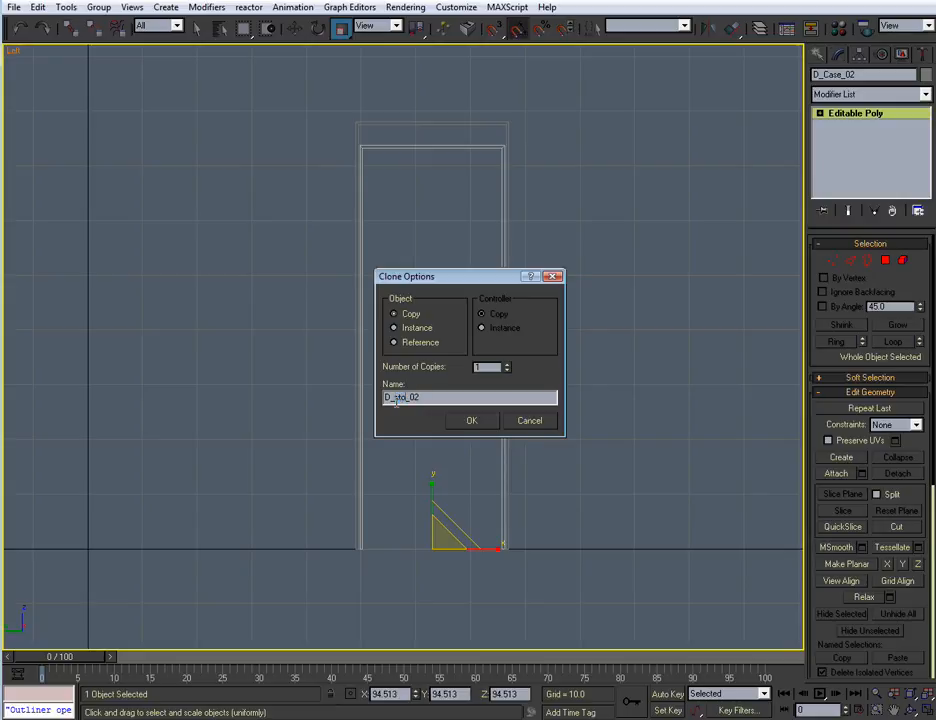
{"action": "key", "text": "Return"}
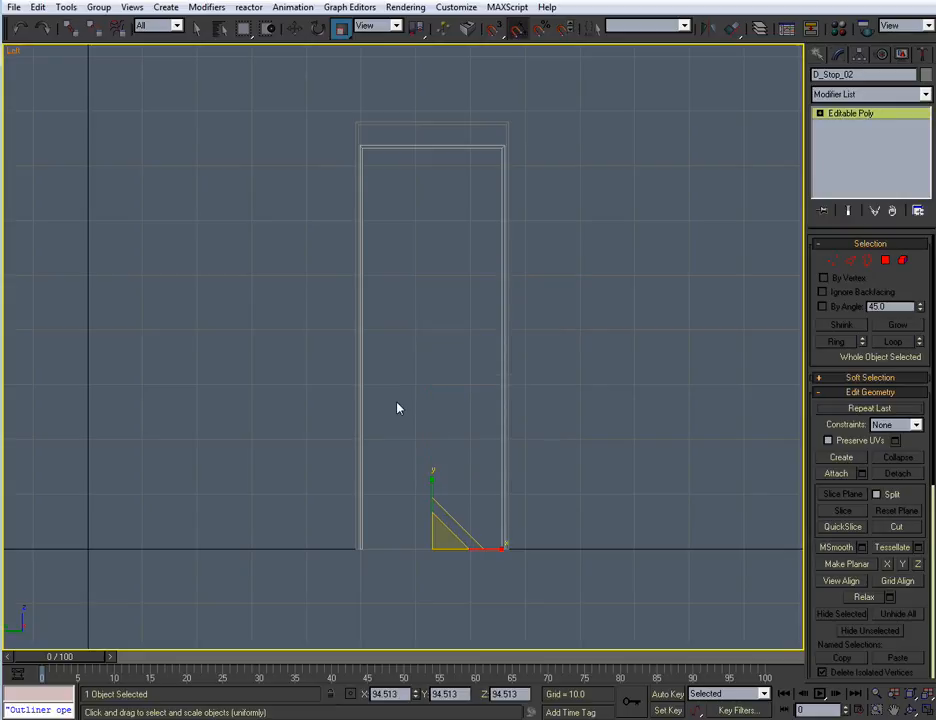
Scale D_Stop_02 uniformly to about 96.34 percent so its outer sides meet the inner faces of the frame's jambs
{"action": "middle_click_drag", "start_coordinate": [434, 399], "coordinate": [428, 328]}
{"action": "scroll", "coordinate": [448, 400], "scroll_direction": "up", "scroll_amount": 3}
{"action": "middle_click_drag", "start_coordinate": [464, 446], "coordinate": [448, 288]}
{"action": "scroll", "coordinate": [443, 265], "scroll_direction": "up", "scroll_amount": 3}
{"action": "middle_click_drag", "start_coordinate": [448, 394], "coordinate": [441, 265]}
{"action": "middle_click_drag", "start_coordinate": [354, 368], "coordinate": [391, 337]}
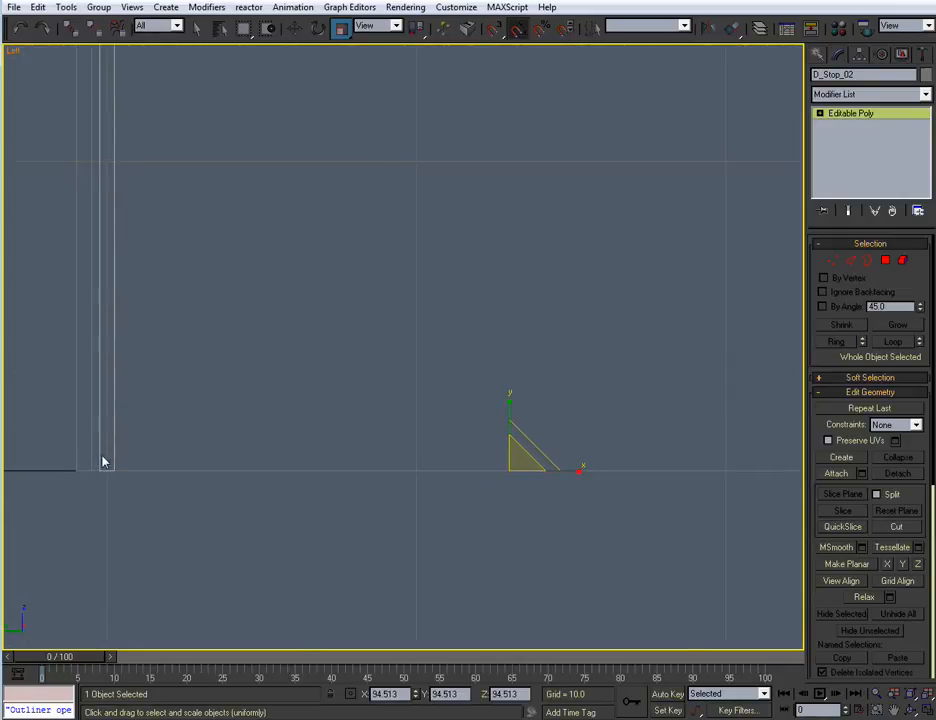
{"action": "left_click_drag", "start_coordinate": [512, 466], "coordinate": [512, 466]}
{"action": "middle_click_drag", "start_coordinate": [343, 235], "coordinate": [313, 483]}
{"action": "scroll", "coordinate": [313, 483], "scroll_direction": "down", "scroll_amount": 3}
{"action": "middle_click_drag", "start_coordinate": [428, 310], "coordinate": [378, 522]}
{"action": "middle_click_drag", "start_coordinate": [417, 221], "coordinate": [426, 484]}
{"action": "middle_click_drag", "start_coordinate": [392, 297], "coordinate": [401, 368]}
{"action": "scroll", "coordinate": [404, 366], "scroll_direction": "up", "scroll_amount": 2}
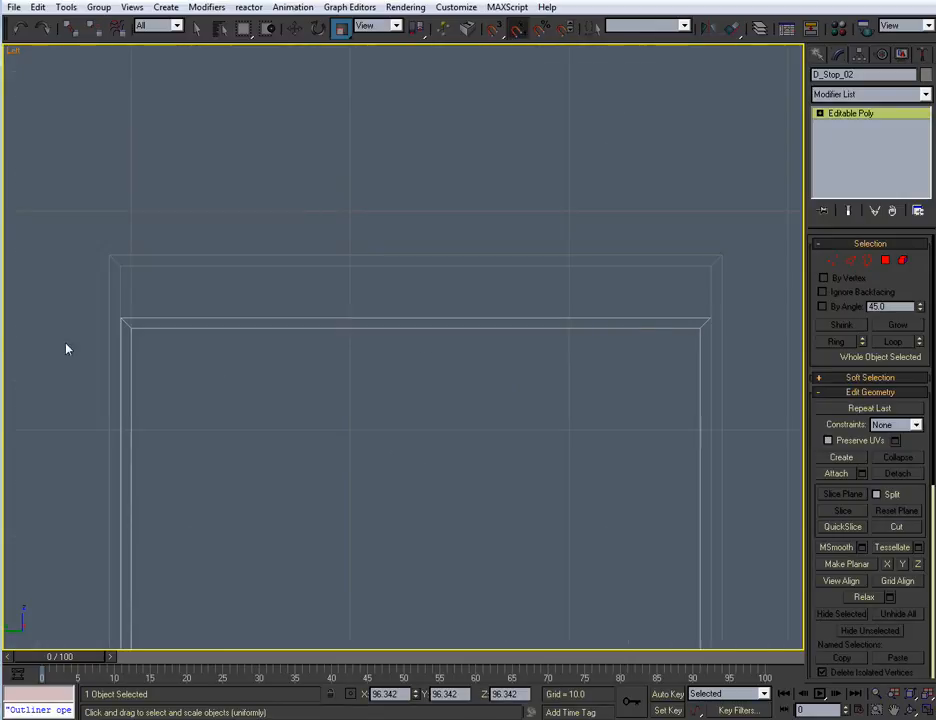
Raise the top vertices of D_Stop_02 so its header meets the underside of the frame's header
{"action": "left_click", "coordinate": [834, 260]}
{"action": "left_click_drag", "start_coordinate": [71, 261], "coordinate": [777, 386]}
{"action": "key", "text": "w"}
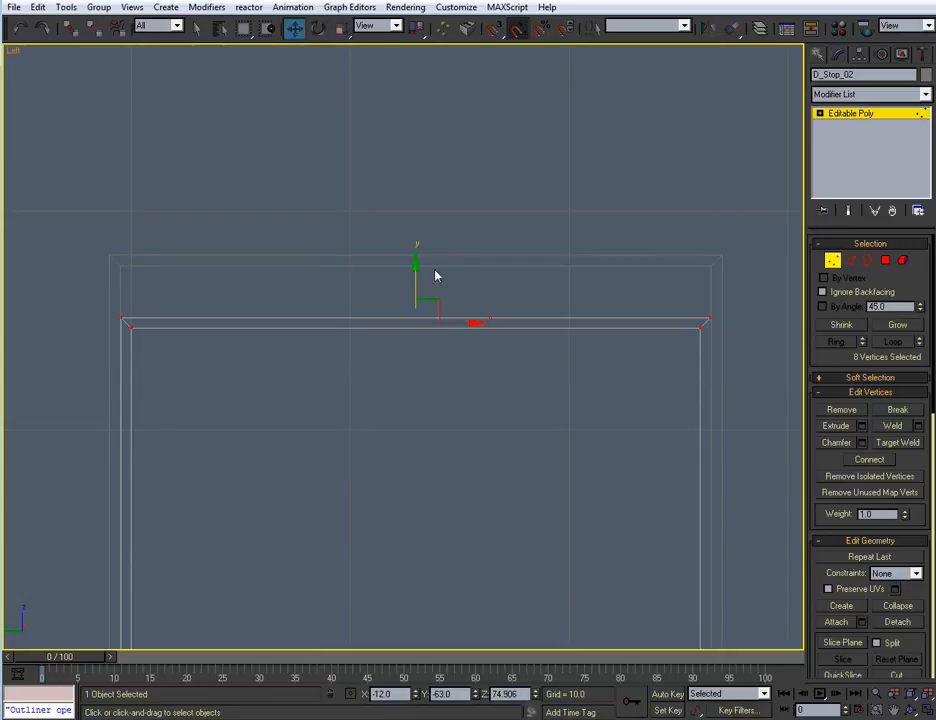
{"action": "left_click_drag", "start_coordinate": [413, 270], "coordinate": [426, 220]}
{"action": "left_click", "coordinate": [831, 262]}
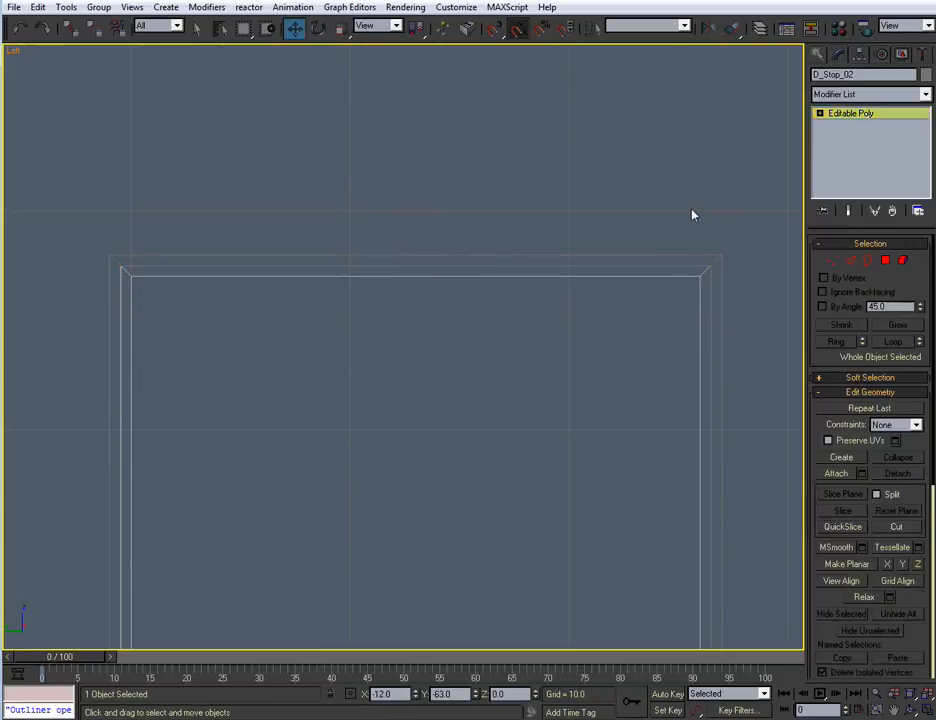
Deselect the stop and examine the upper corner of the door assembly in Perspective
{"action": "left_click", "coordinate": [608, 297]}
{"action": "scroll", "coordinate": [608, 297], "scroll_direction": "down", "scroll_amount": 3}
{"action": "key", "text": "alt+w"}
{"action": "right_click", "coordinate": [585, 454]}
{"action": "key", "text": "alt+w"}
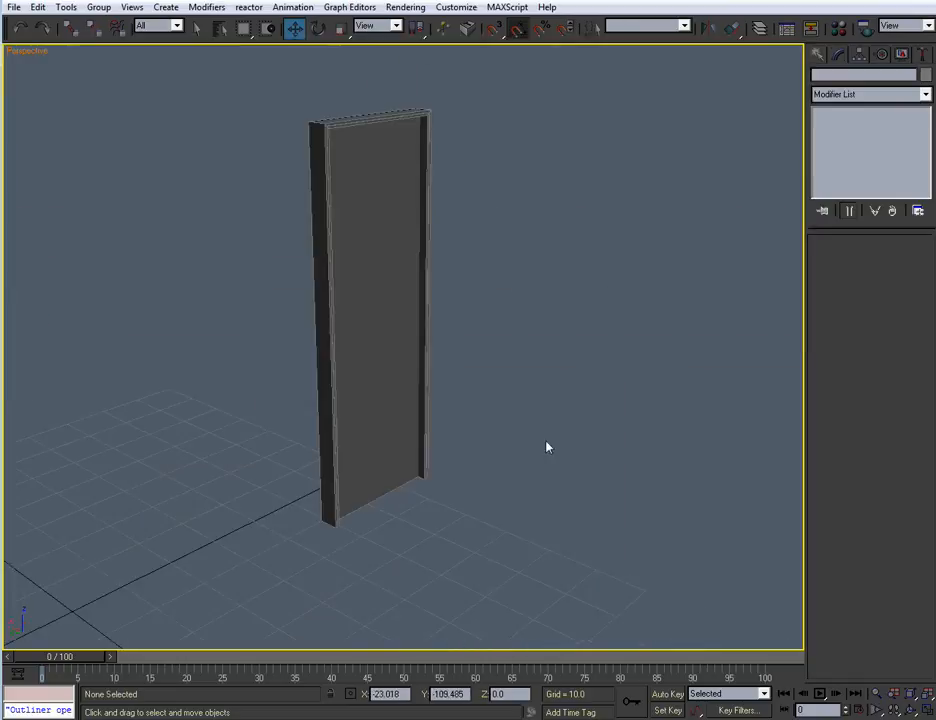
{"action": "scroll", "coordinate": [537, 474], "scroll_direction": "up", "scroll_amount": 3}
{"action": "middle_click_drag", "start_coordinate": [465, 480], "coordinate": [461, 573]}
{"action": "scroll", "coordinate": [470, 545], "scroll_direction": "up", "scroll_amount": 2}
{"action": "scroll", "coordinate": [478, 520], "scroll_direction": "up", "scroll_amount": 2}
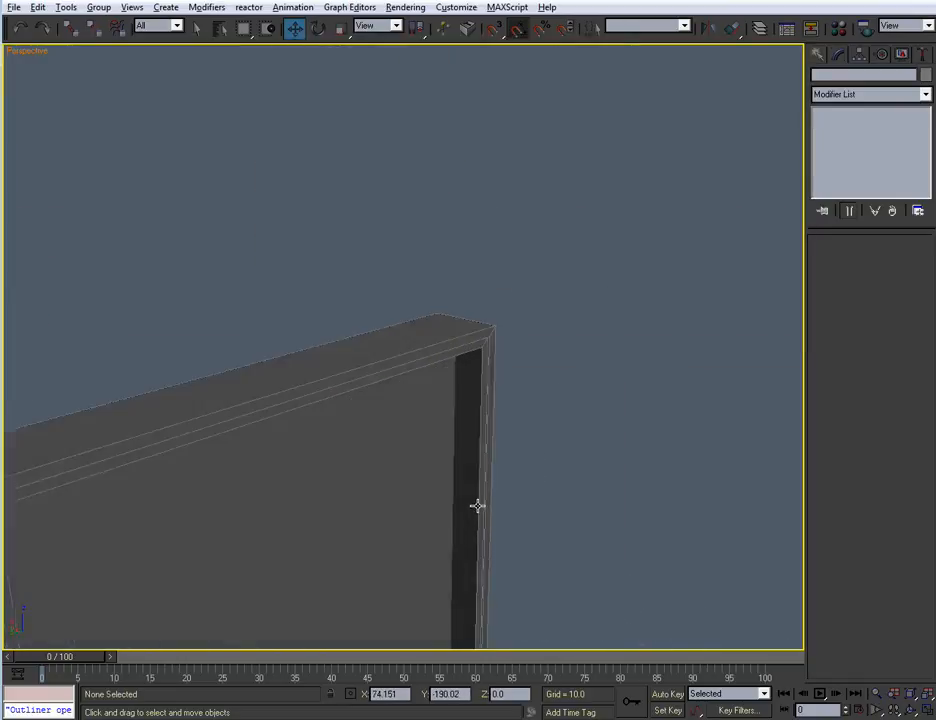
{"action": "scroll", "coordinate": [477, 495], "scroll_direction": "up", "scroll_amount": 1}
Select D_Stop_02 and scale it down along X to make it shallower than the frame
{"action": "left_click", "coordinate": [482, 352]}
{"action": "middle_click_drag", "start_coordinate": [486, 465], "coordinate": [524, 305]}
{"action": "scroll", "coordinate": [531, 376], "scroll_direction": "down", "scroll_amount": 2}
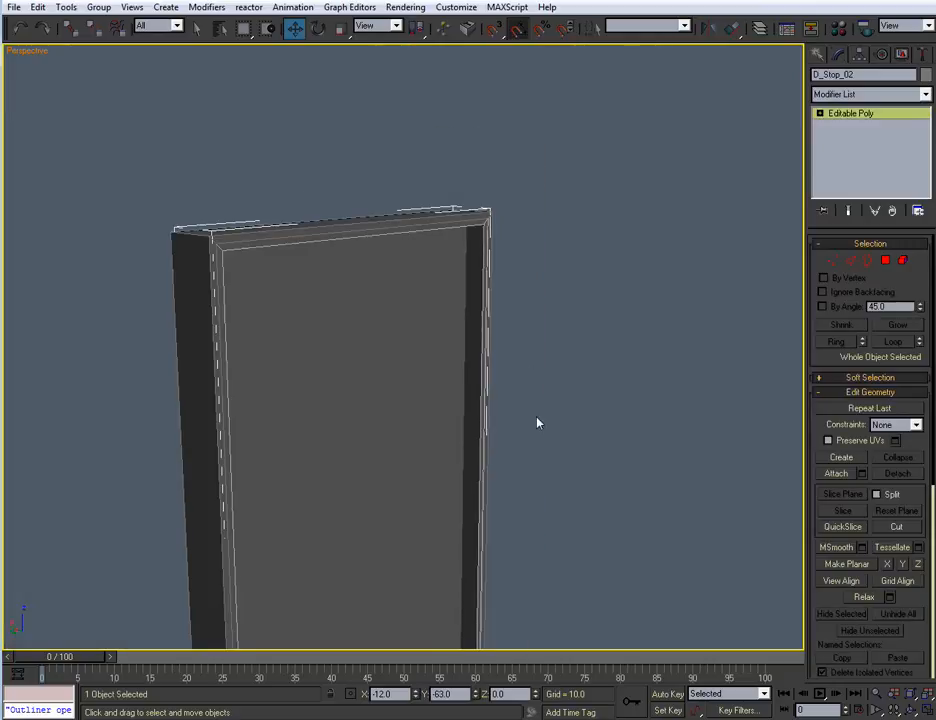
{"action": "middle_click_drag", "start_coordinate": [531, 376], "coordinate": [550, 290]}
{"action": "scroll", "coordinate": [582, 355], "scroll_direction": "down", "scroll_amount": 2}
{"action": "middle_click_drag", "start_coordinate": [533, 402], "coordinate": [510, 303], "text": "alt"}
{"action": "key", "text": "r"}
{"action": "middle_click_drag", "start_coordinate": [460, 380], "coordinate": [468, 293], "text": "alt"}
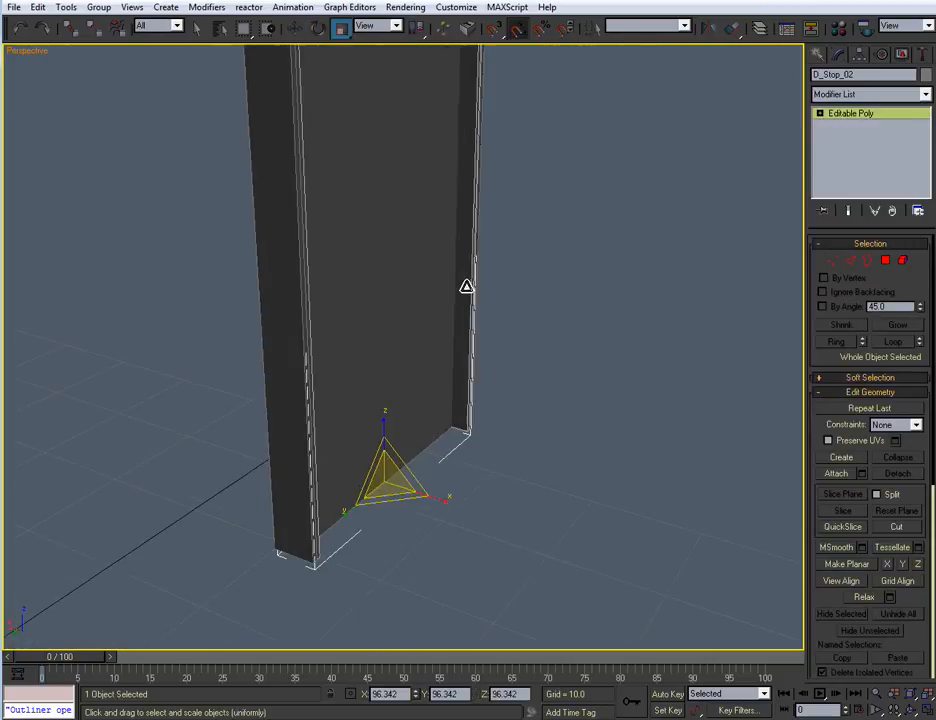
{"action": "key", "text": "r"}
{"action": "left_click_drag", "start_coordinate": [446, 500], "coordinate": [380, 477]}
Move D_Stop_02 out of the frame along X and scale its depth along X to 44 percent
{"action": "key", "text": "w"}
{"action": "middle_click_drag", "start_coordinate": [420, 510], "coordinate": [400, 430]}
{"action": "scroll", "coordinate": [471, 415], "scroll_direction": "up", "scroll_amount": 5}
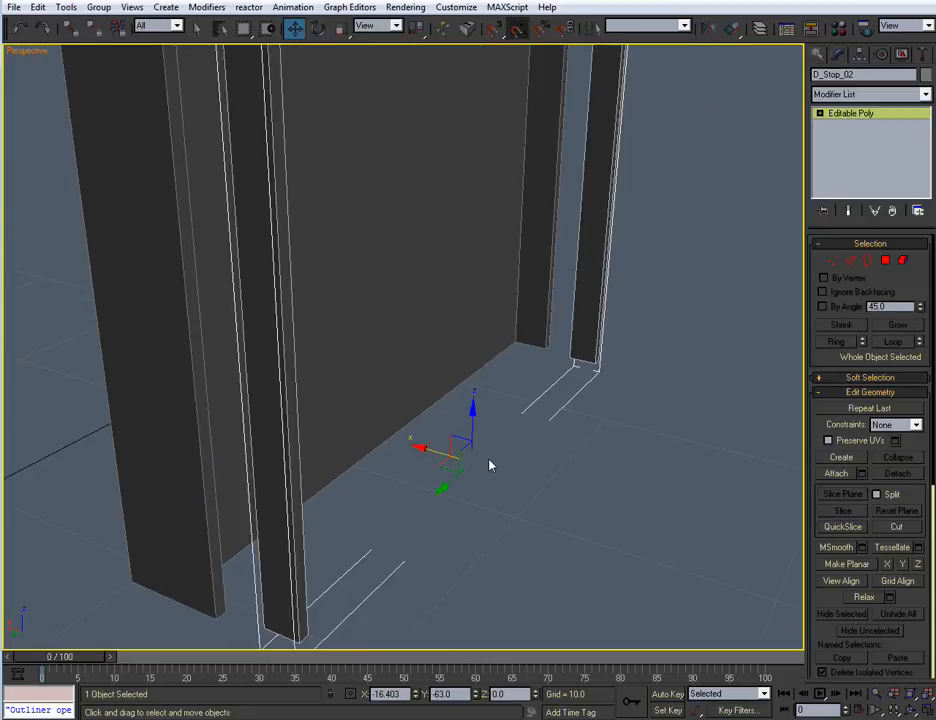
{"action": "key", "text": "r"}
{"action": "left_click_drag", "start_coordinate": [535, 476], "coordinate": [476, 468]}
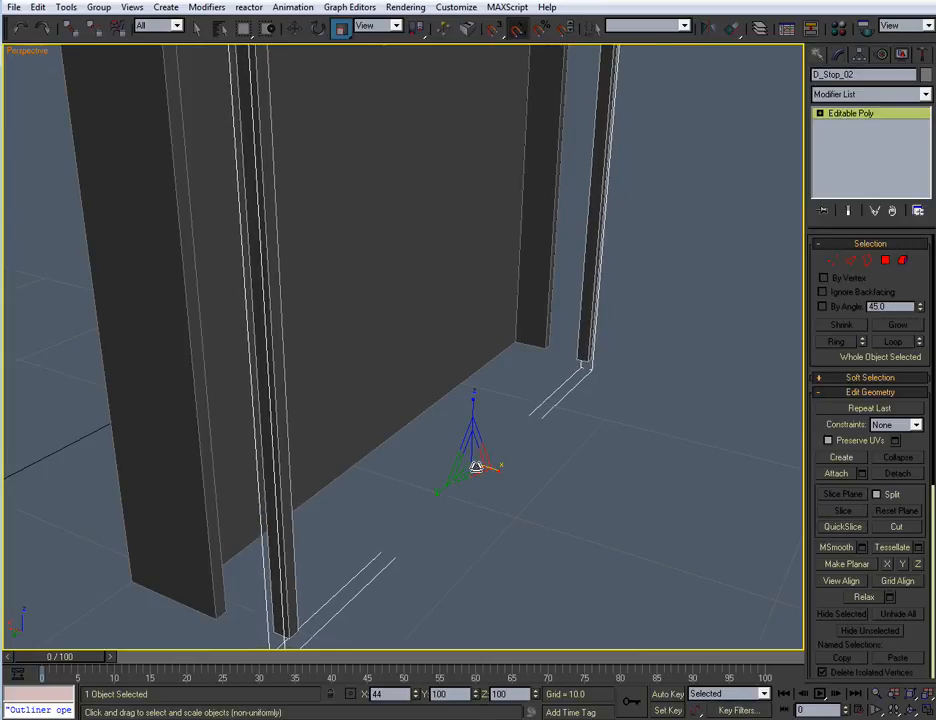
Move D_Stop_02 back into the frame by about 4 along X, against the door panel, and deselect it
{"action": "key", "text": "w"}
{"action": "left_click_drag", "start_coordinate": [430, 450], "coordinate": [348, 439]}
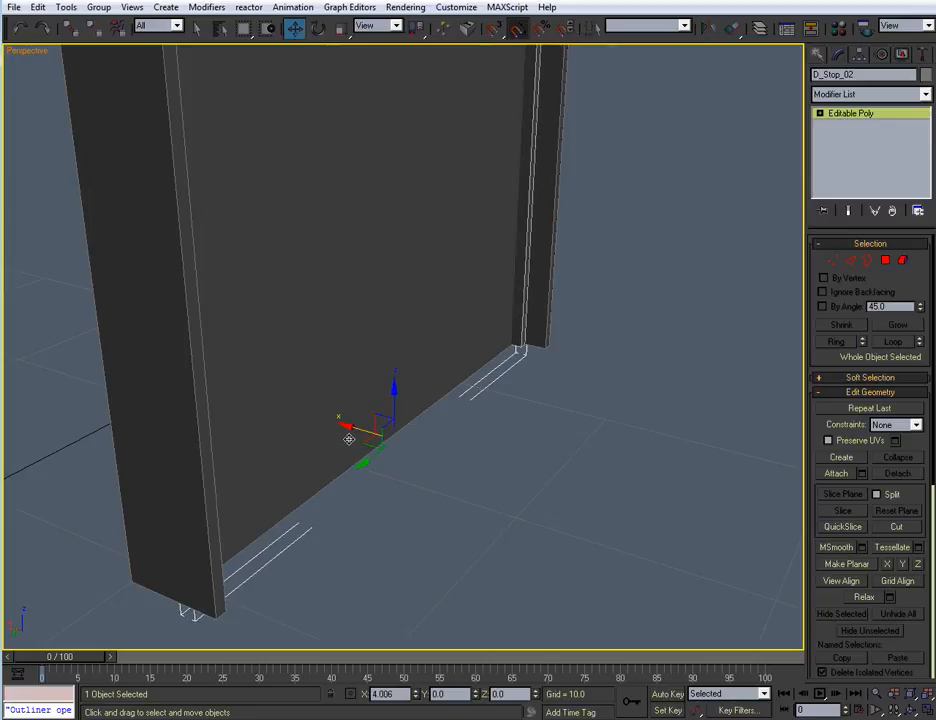
{"action": "left_click", "coordinate": [529, 476]}
{"action": "middle_click_drag", "start_coordinate": [529, 476], "coordinate": [476, 585], "text": "alt"}
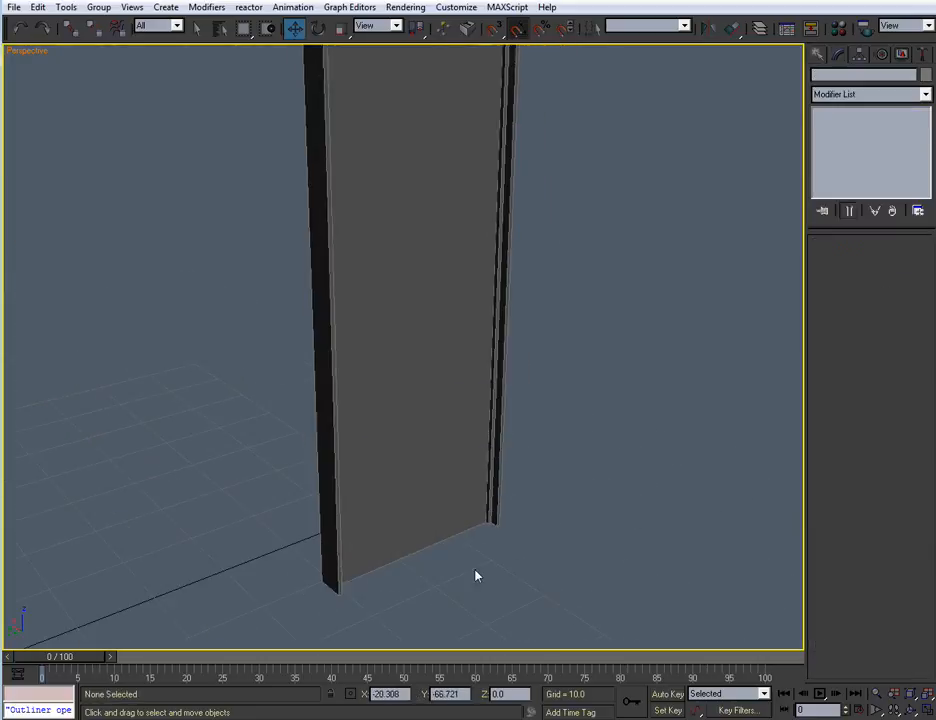
{"action": "middle_click_drag", "start_coordinate": [326, 410], "coordinate": [372, 403], "text": "alt"}
{"action": "scroll", "coordinate": [386, 420], "scroll_direction": "down", "scroll_amount": 3}
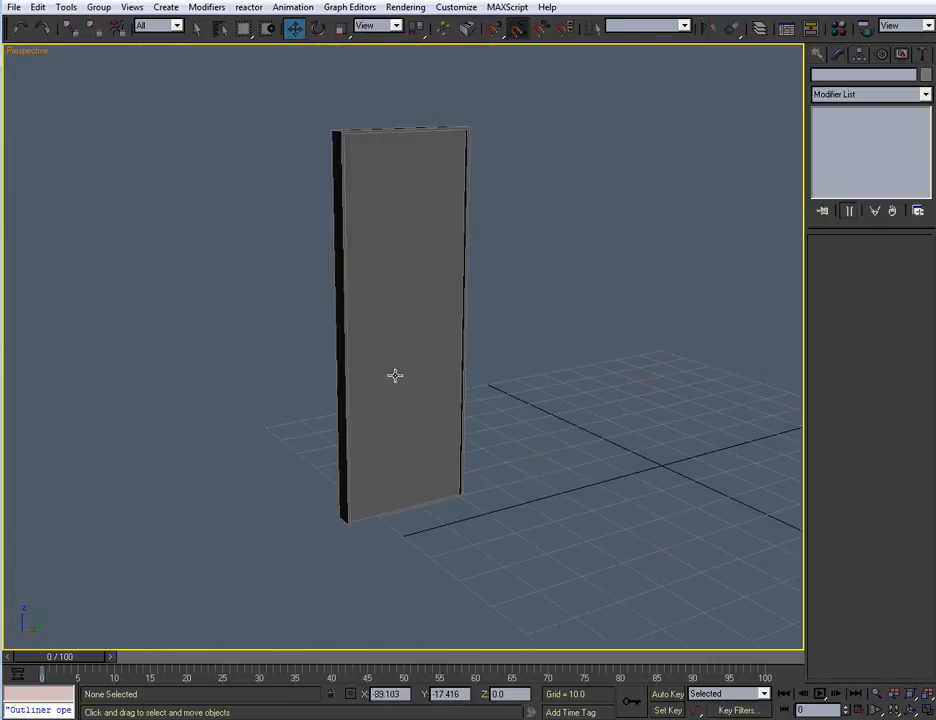
Examine the door assembly from both sides and close up in the Perspective view
{"action": "middle_click_drag", "start_coordinate": [251, 313], "coordinate": [438, 384], "text": "alt"}
{"action": "middle_click_drag", "start_coordinate": [415, 295], "coordinate": [484, 470], "text": "alt"}
{"action": "scroll", "coordinate": [504, 348], "scroll_direction": "up", "scroll_amount": 4}
{"action": "middle_click_drag", "start_coordinate": [513, 337], "coordinate": [482, 475], "text": "alt"}
{"action": "mouse_move", "coordinate": [490, 419]}
{"action": "middle_mouse_down", "text": "alt"}
{"action": "mouse_move", "coordinate": [453, 386]}
{"action": "mouse_move", "coordinate": [508, 411]}
{"action": "mouse_move", "coordinate": [502, 428]}
{"action": "middle_mouse_up", "text": "alt"}
{"action": "middle_click_drag", "start_coordinate": [502, 428], "coordinate": [397, 332]}
{"action": "scroll", "coordinate": [491, 323], "scroll_direction": "down", "scroll_amount": 5}
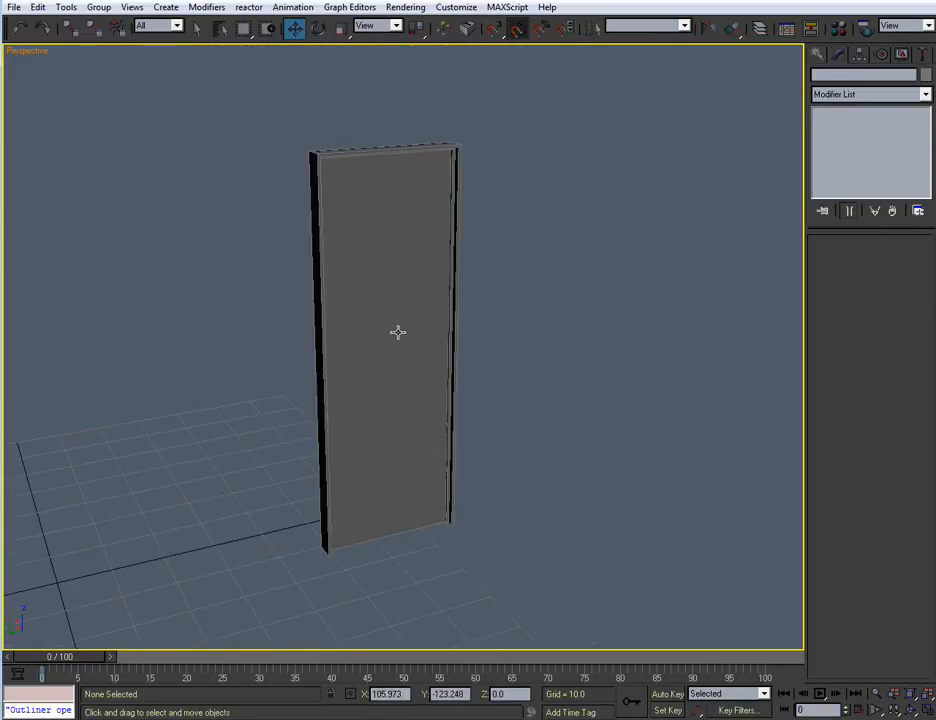
Select the door panel box and convert it to an Editable Poly
{"action": "left_click", "coordinate": [397, 332]}
{"action": "key", "text": "alt+w"}
{"action": "middle_click_drag", "start_coordinate": [380, 382], "coordinate": [314, 404]}
{"action": "key", "text": "alt+w"}
{"action": "right_click", "coordinate": [385, 382]}
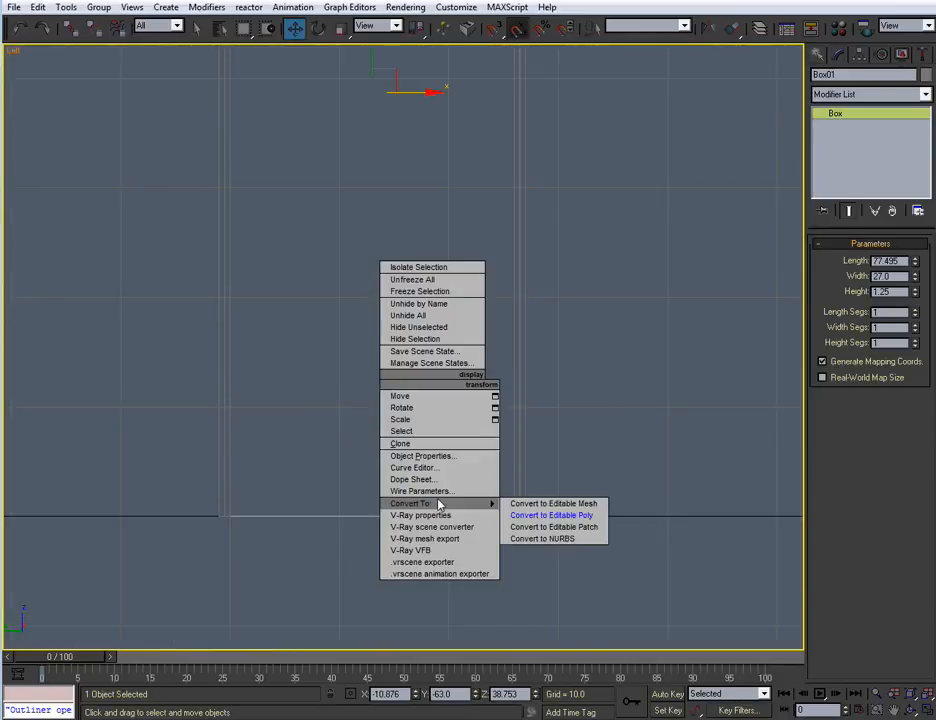
{"action": "left_click", "coordinate": [623, 382]}
{"action": "right_click", "coordinate": [394, 492]}
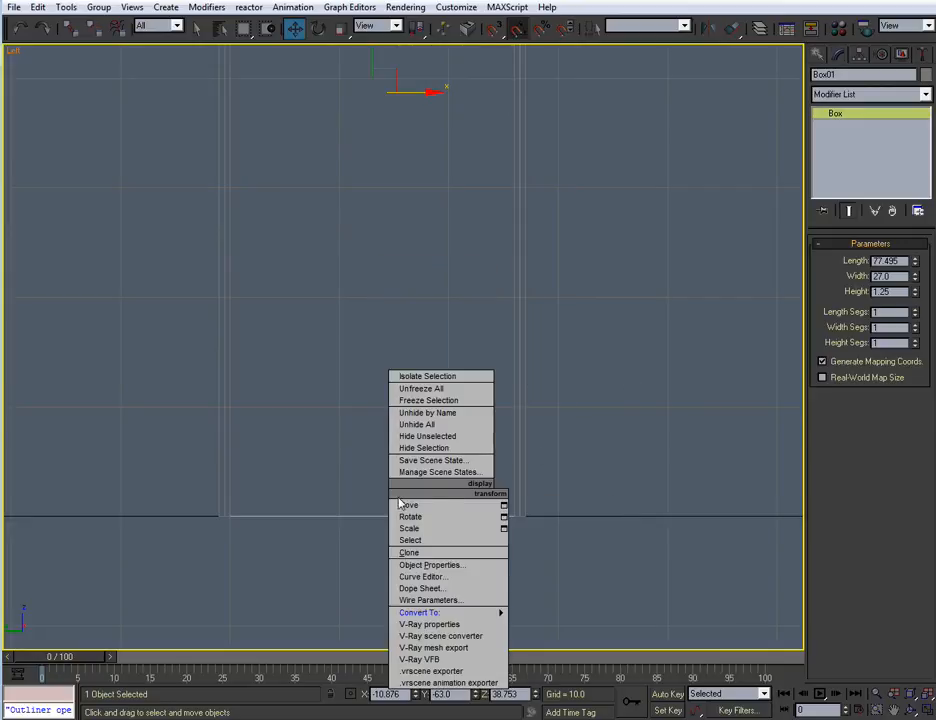
{"action": "left_click", "coordinate": [421, 494]}
Raise the door panel's four bottom vertices in the Left view to a Z of about 0.49, leaving a gap at the floor
{"action": "middle_click_drag", "start_coordinate": [439, 466], "coordinate": [447, 436]}
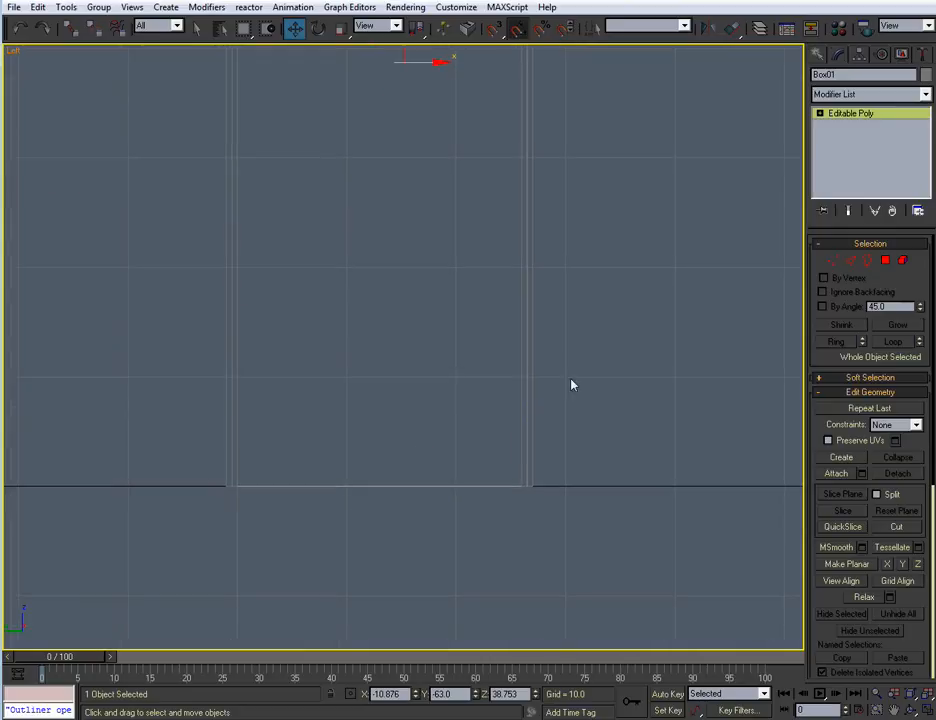
{"action": "left_click", "coordinate": [830, 259]}
{"action": "left_click_drag", "start_coordinate": [643, 449], "coordinate": [190, 604]}
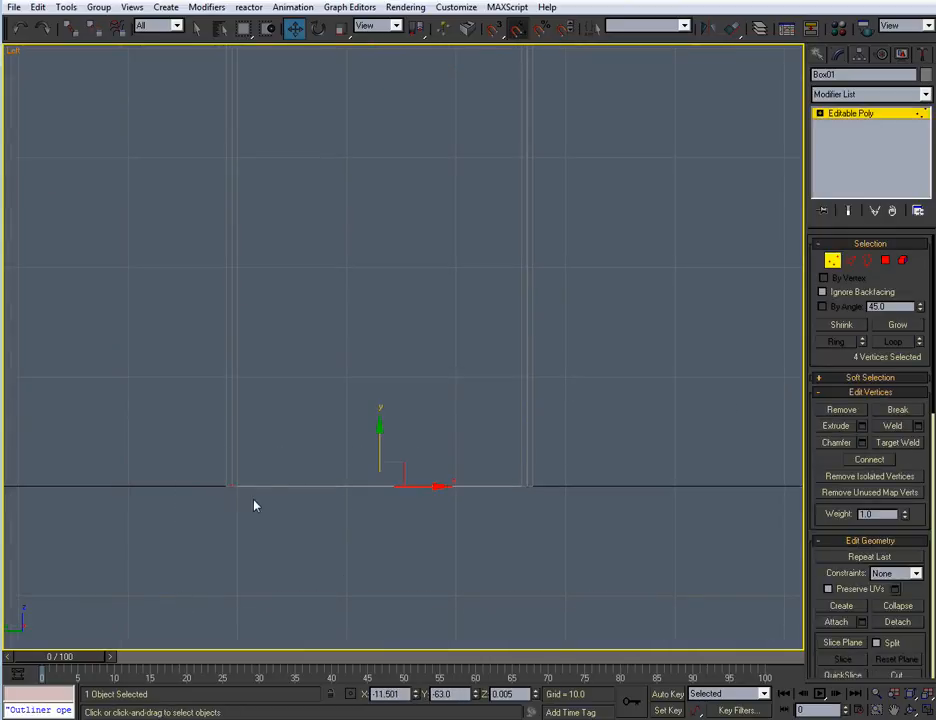
{"action": "left_click_drag", "start_coordinate": [381, 434], "coordinate": [380, 432]}
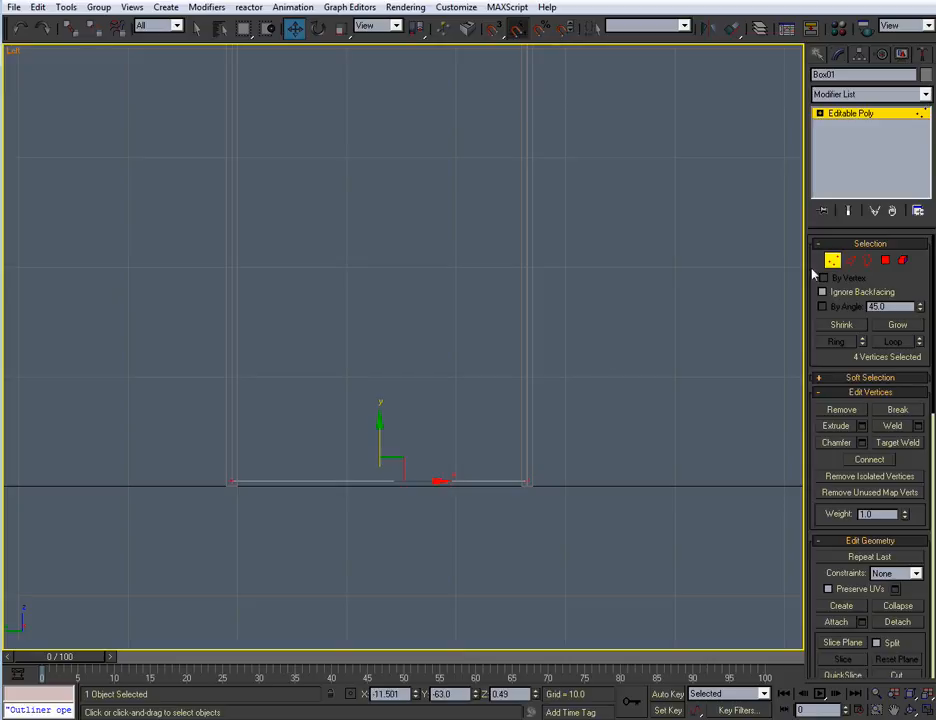
{"action": "left_click", "coordinate": [833, 264]}
Select the door panel's four top vertices and lower them slightly to leave a gap below the frame head
{"action": "middle_click_drag", "start_coordinate": [488, 289], "coordinate": [483, 493]}
{"action": "scroll", "coordinate": [480, 376], "scroll_direction": "down", "scroll_amount": 2}
{"action": "middle_click_drag", "start_coordinate": [482, 306], "coordinate": [480, 420]}
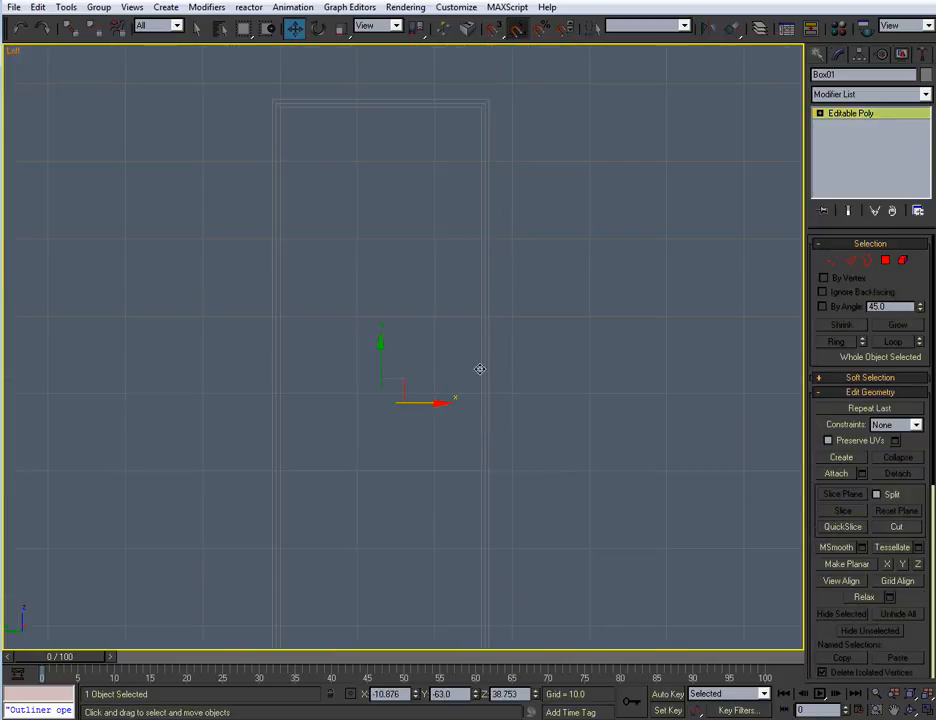
{"action": "left_click", "coordinate": [833, 261]}
{"action": "scroll", "coordinate": [565, 205], "scroll_direction": "up", "scroll_amount": 3}
{"action": "left_click_drag", "start_coordinate": [639, 144], "coordinate": [152, 281]}
{"action": "middle_click_drag", "start_coordinate": [203, 281], "coordinate": [219, 450]}
{"action": "scroll", "coordinate": [219, 450], "scroll_direction": "up", "scroll_amount": 1}
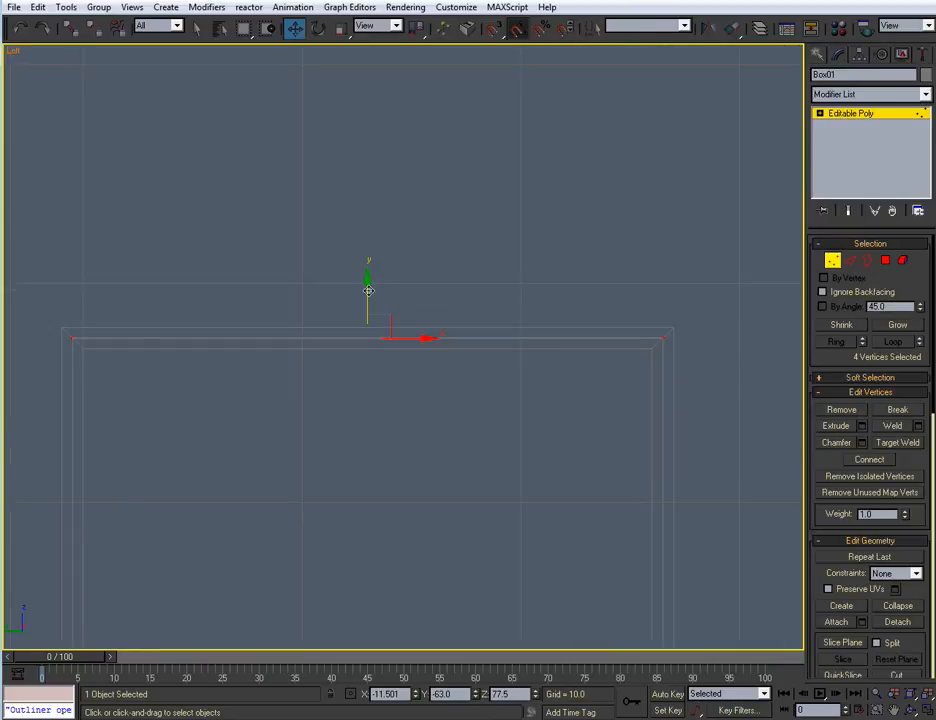
{"action": "left_click_drag", "start_coordinate": [365, 289], "coordinate": [366, 294]}
Move the door panel's vertices on the Y -49.5 side slightly inward, away from the frame jamb
{"action": "middle_click_drag", "start_coordinate": [307, 442], "coordinate": [312, 315]}
{"action": "scroll", "coordinate": [311, 470], "scroll_direction": "down", "scroll_amount": 4}
{"action": "middle_click_drag", "start_coordinate": [311, 472], "coordinate": [320, 386]}
{"action": "scroll", "coordinate": [315, 371], "scroll_direction": "down", "scroll_amount": 1}
{"action": "scroll", "coordinate": [314, 370], "scroll_direction": "up", "scroll_amount": 2}
{"action": "left_click_drag", "start_coordinate": [390, 498], "coordinate": [404, 642]}
{"action": "scroll", "coordinate": [370, 555], "scroll_direction": "up", "scroll_amount": 5}
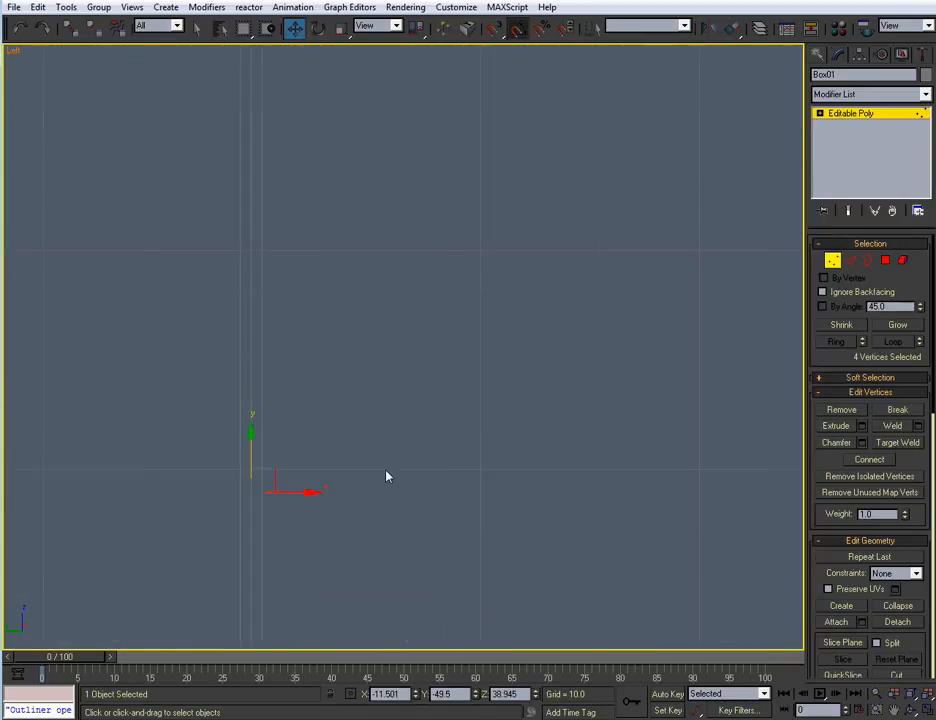
{"action": "left_click_drag", "start_coordinate": [292, 492], "coordinate": [294, 492]}
Move the vertices of the door panel's opposite side slightly inward, leave vertex editing and deselect the panel
{"action": "middle_click_drag", "start_coordinate": [432, 490], "coordinate": [299, 462]}
{"action": "scroll", "coordinate": [368, 474], "scroll_direction": "down", "scroll_amount": 5}
{"action": "middle_click_drag", "start_coordinate": [371, 474], "coordinate": [335, 468]}
{"action": "left_click_drag", "start_coordinate": [582, 133], "coordinate": [380, 602]}
{"action": "scroll", "coordinate": [382, 484], "scroll_direction": "up", "scroll_amount": 6}
{"action": "middle_click_drag", "start_coordinate": [421, 447], "coordinate": [375, 308]}
{"action": "left_click_drag", "start_coordinate": [440, 398], "coordinate": [438, 398]}
{"action": "left_click", "coordinate": [836, 263]}
{"action": "scroll", "coordinate": [564, 418], "scroll_direction": "down", "scroll_amount": 6}
{"action": "left_click", "coordinate": [502, 455]}
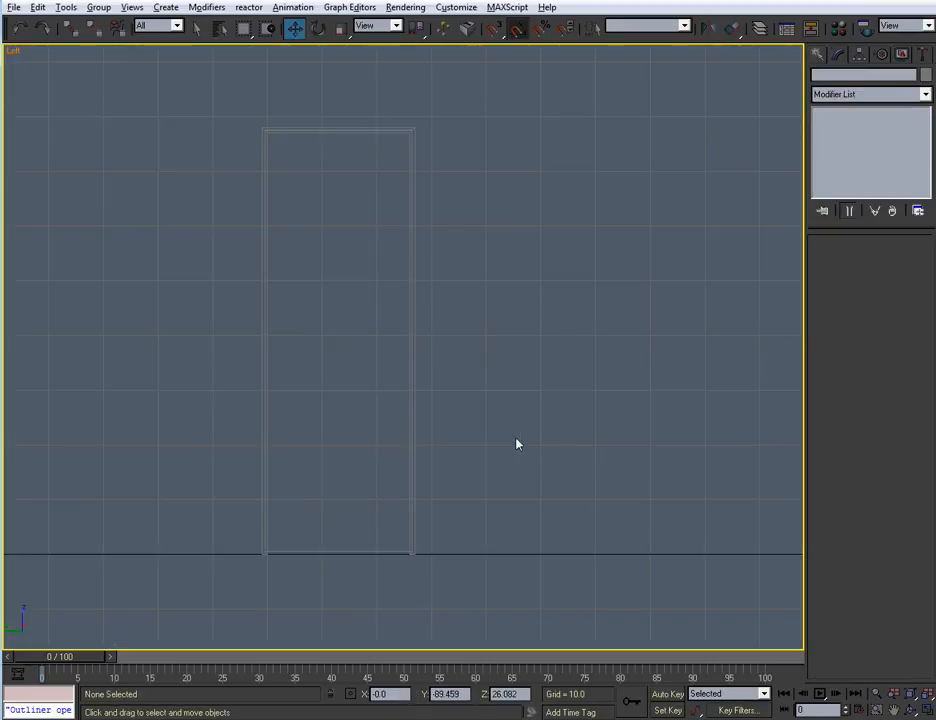
Select the door panel in the Perspective view and rename it D_Door_01
{"action": "key", "text": "alt+w"}
{"action": "left_click", "coordinate": [467, 468]}
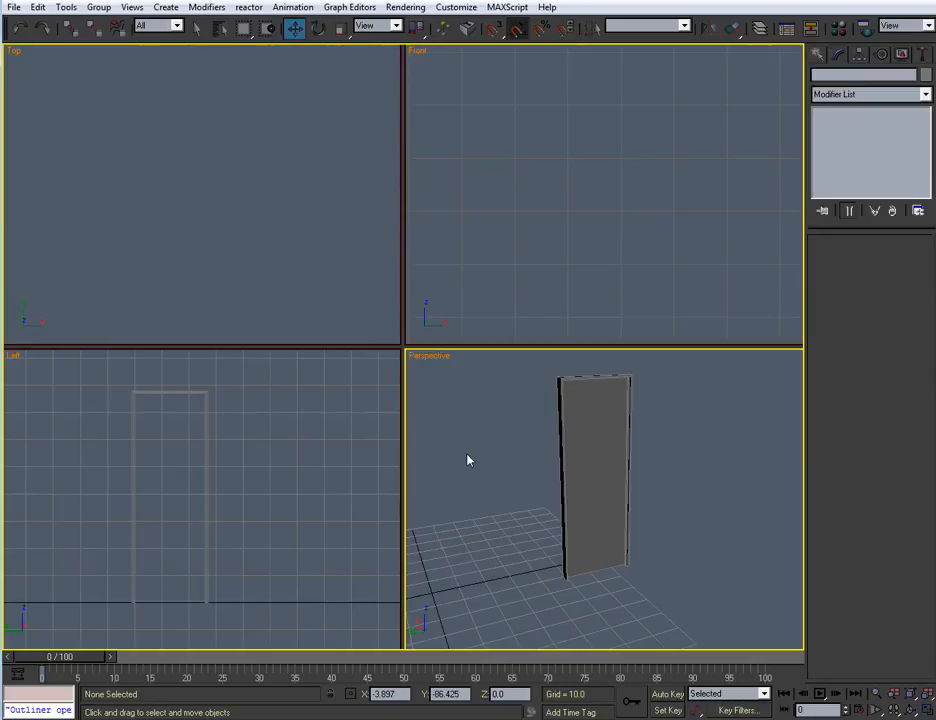
{"action": "key", "text": "alt+w"}
{"action": "scroll", "coordinate": [453, 451], "scroll_direction": "up", "scroll_amount": 6}
{"action": "scroll", "coordinate": [508, 460], "scroll_direction": "down", "scroll_amount": 4}
{"action": "middle_click_drag", "start_coordinate": [501, 485], "coordinate": [391, 389], "text": "alt"}
{"action": "scroll", "coordinate": [460, 501], "scroll_direction": "up", "scroll_amount": 4}
{"action": "left_click", "coordinate": [391, 389]}
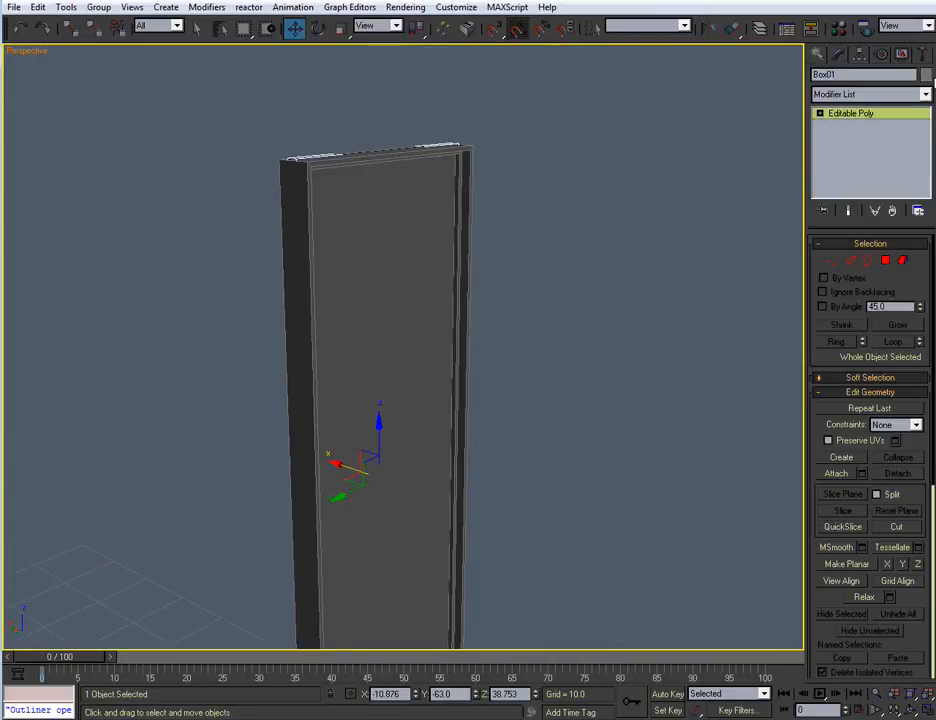
{"action": "double_click", "coordinate": [852, 75]}
{"action": "type", "text": "D_Door"}
{"action": "type", "text": "_01"}
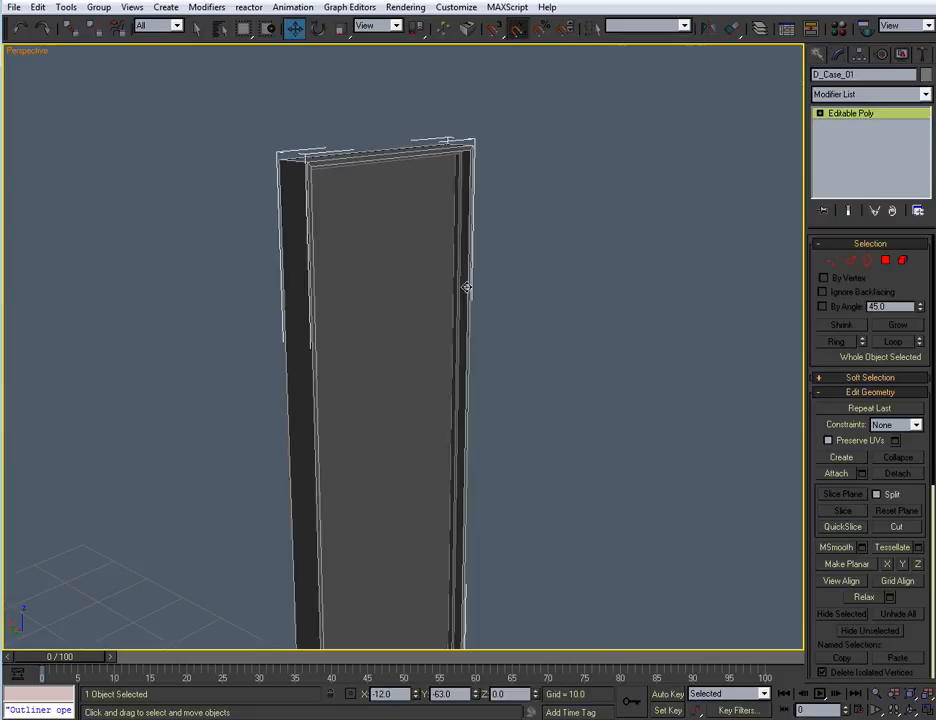
Select the door frame and the stop in turn to check their object names, and clear the selection
{"action": "left_click", "coordinate": [514, 380]}
{"action": "left_click", "coordinate": [462, 286]}
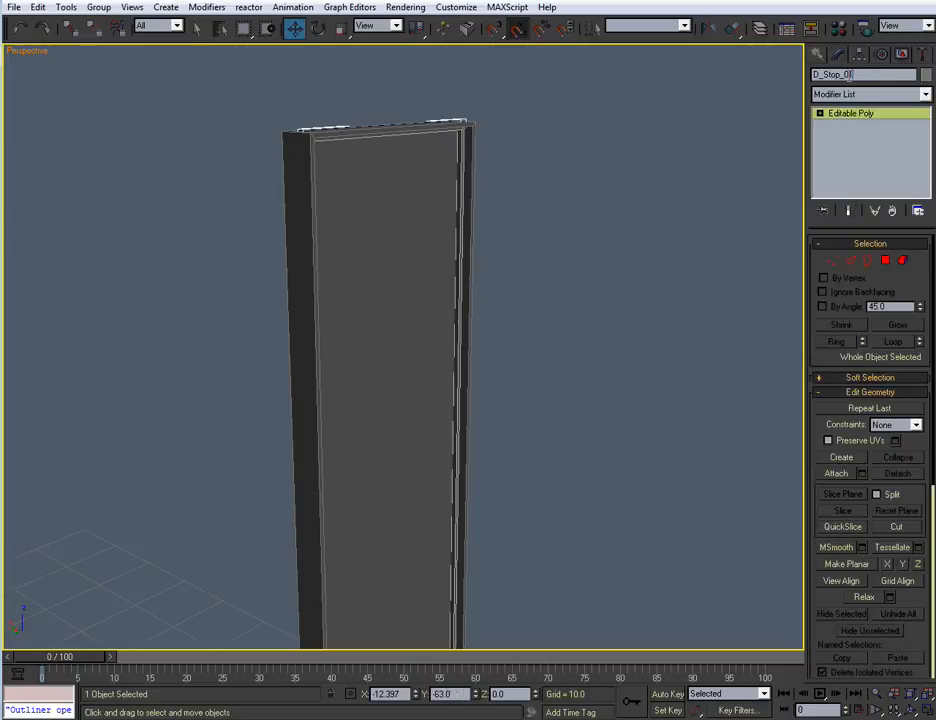
{"action": "left_click", "coordinate": [564, 345]}
{"action": "scroll", "coordinate": [546, 334], "scroll_direction": "down", "scroll_amount": 3}
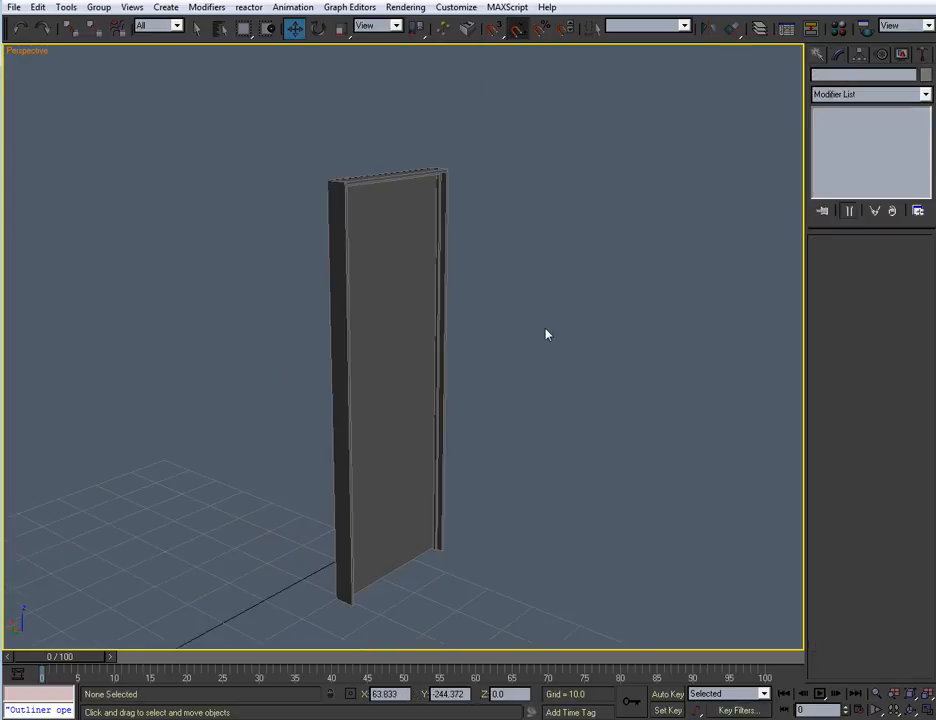
Examine the whole door assembly from above in the maximized Top view
{"action": "key", "text": "alt+w"}
{"action": "left_click", "coordinate": [224, 209]}
{"action": "middle_click_drag", "start_coordinate": [222, 223], "coordinate": [266, 249]}
{"action": "left_click_drag", "start_coordinate": [272, 166], "coordinate": [169, 257]}
{"action": "mouse_move", "coordinate": [326, 283]}
{"action": "middle_mouse_down"}
{"action": "mouse_move", "coordinate": [322, 263]}
{"action": "mouse_move", "coordinate": [327, 279]}
{"action": "middle_mouse_up"}
{"action": "key", "text": "alt+w"}
{"action": "middle_click_drag", "start_coordinate": [490, 375], "coordinate": [452, 370]}
{"action": "left_click", "coordinate": [560, 336]}
Start a trim profile with the Line tool in the Top view, drawing a base edge about 0.27 long beside the frame's lower outer corner
{"action": "left_click", "coordinate": [818, 56]}
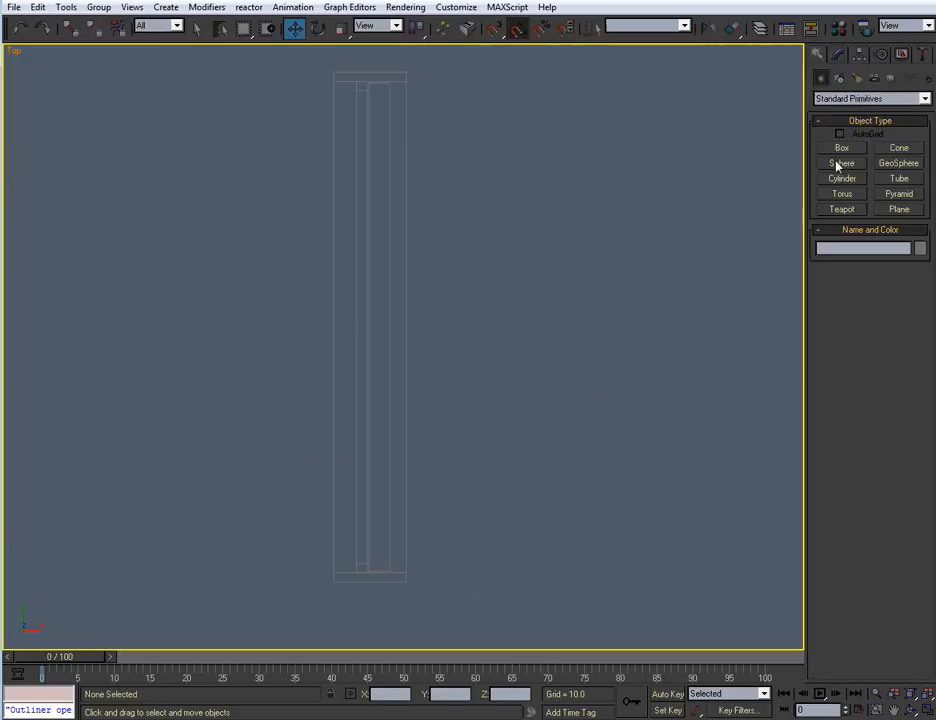
{"action": "left_click", "coordinate": [840, 79]}
{"action": "left_click", "coordinate": [842, 160]}
{"action": "scroll", "coordinate": [526, 260], "scroll_direction": "up", "scroll_amount": 4}
{"action": "scroll", "coordinate": [526, 260], "scroll_direction": "up", "scroll_amount": 4}
{"action": "middle_click_drag", "start_coordinate": [512, 353], "coordinate": [396, 404]}
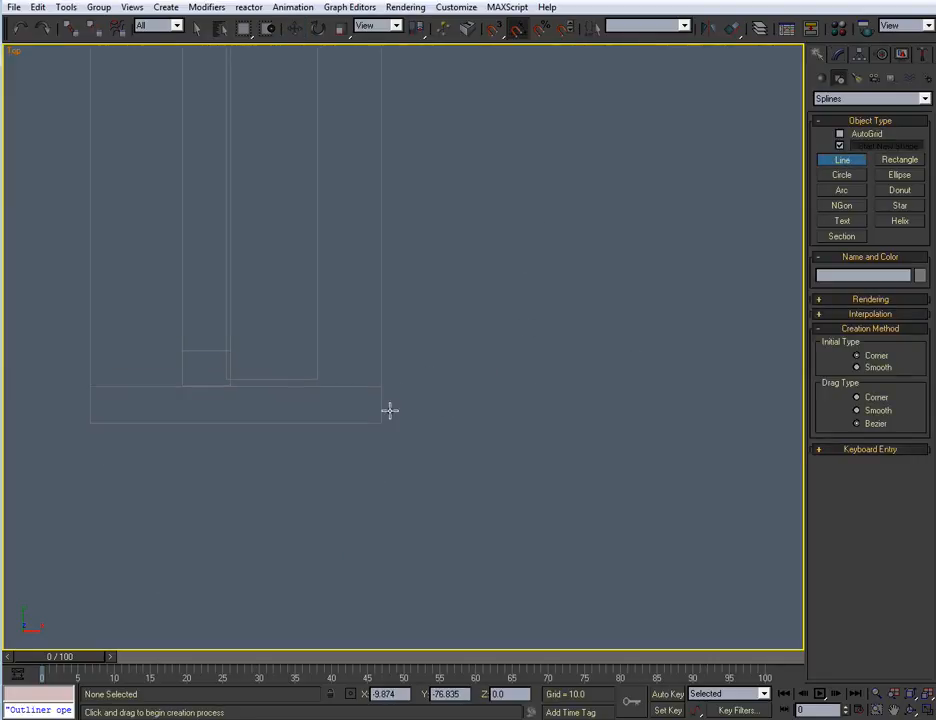
{"action": "scroll", "coordinate": [388, 410], "scroll_direction": "up", "scroll_amount": 5}
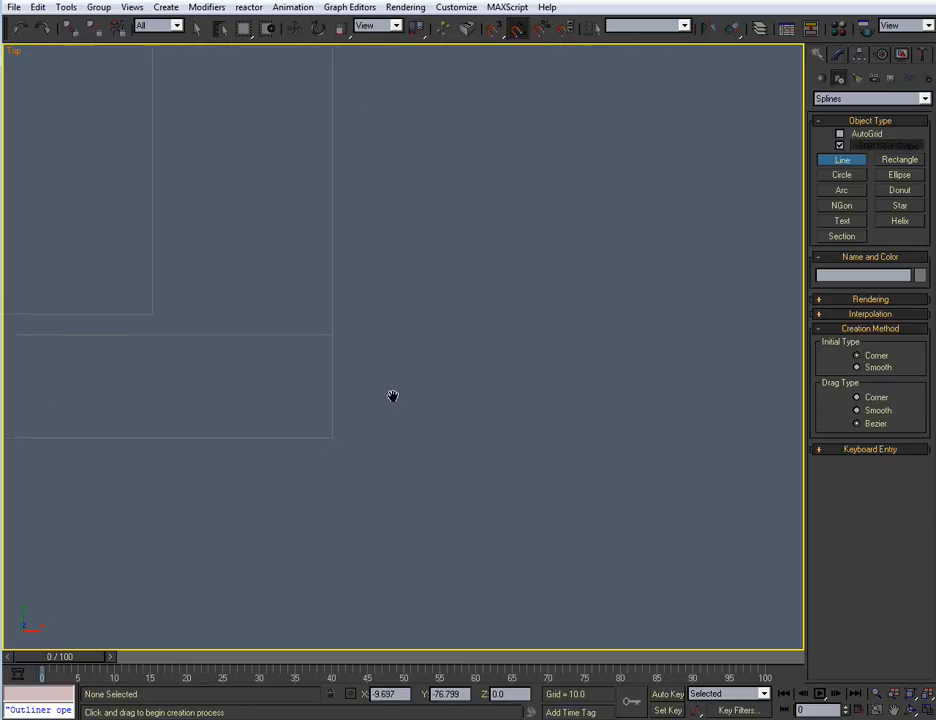
{"action": "left_click", "coordinate": [365, 405]}
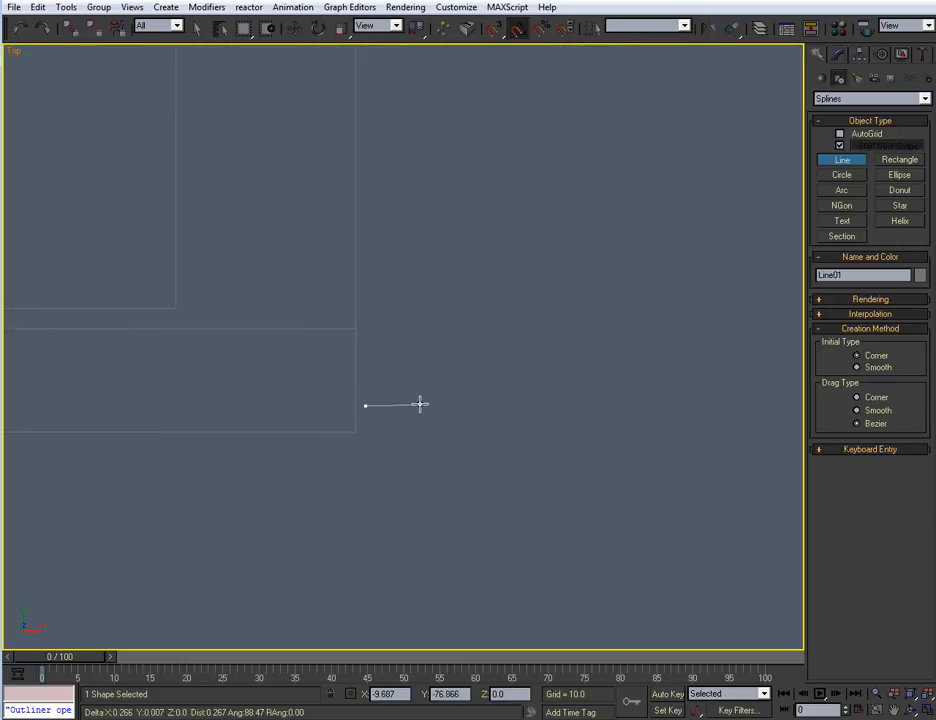
{"action": "left_click", "coordinate": [421, 405]}
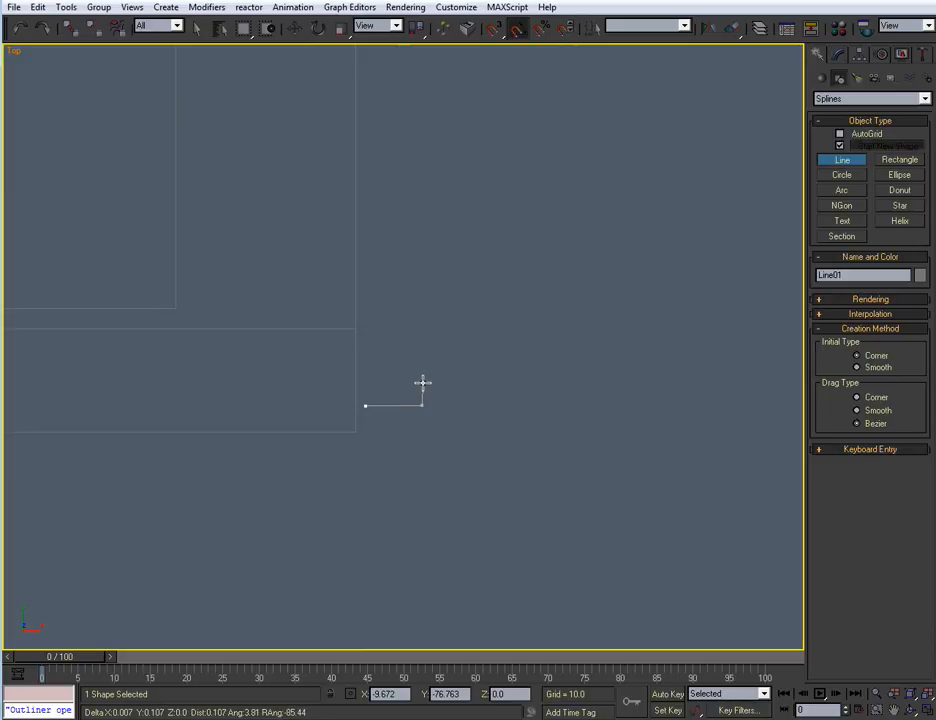
Continue the trim profile up its stepped outer edge, across the narrow top to the frame face, and close the spline at its start point
{"action": "left_click", "coordinate": [421, 381]}
{"action": "left_click", "coordinate": [412, 370]}
{"action": "left_click", "coordinate": [406, 336]}
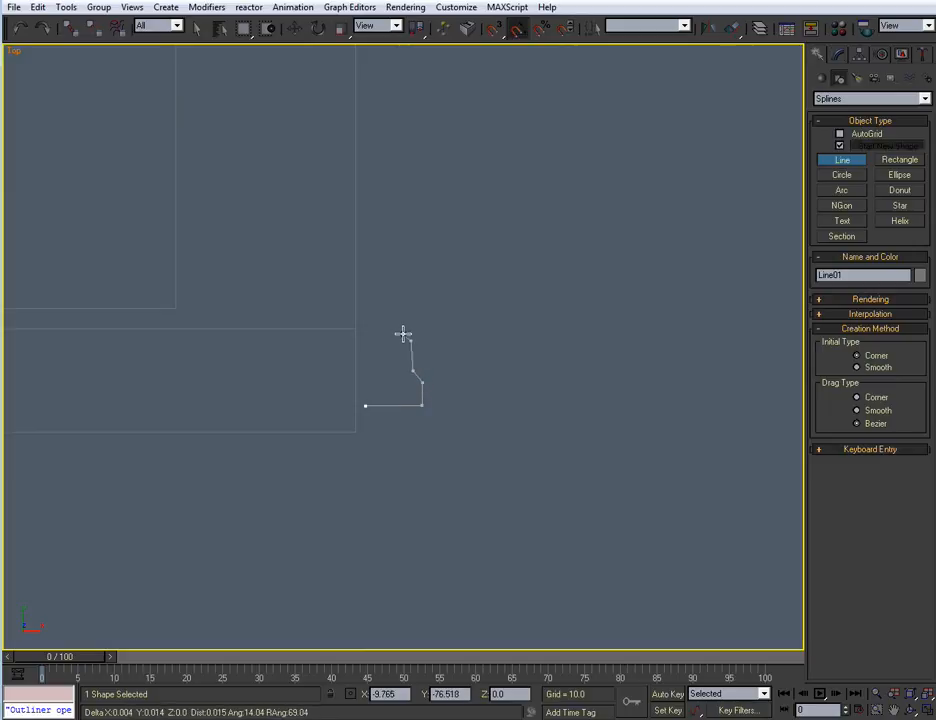
{"action": "left_click", "coordinate": [405, 325]}
{"action": "left_click", "coordinate": [405, 286]}
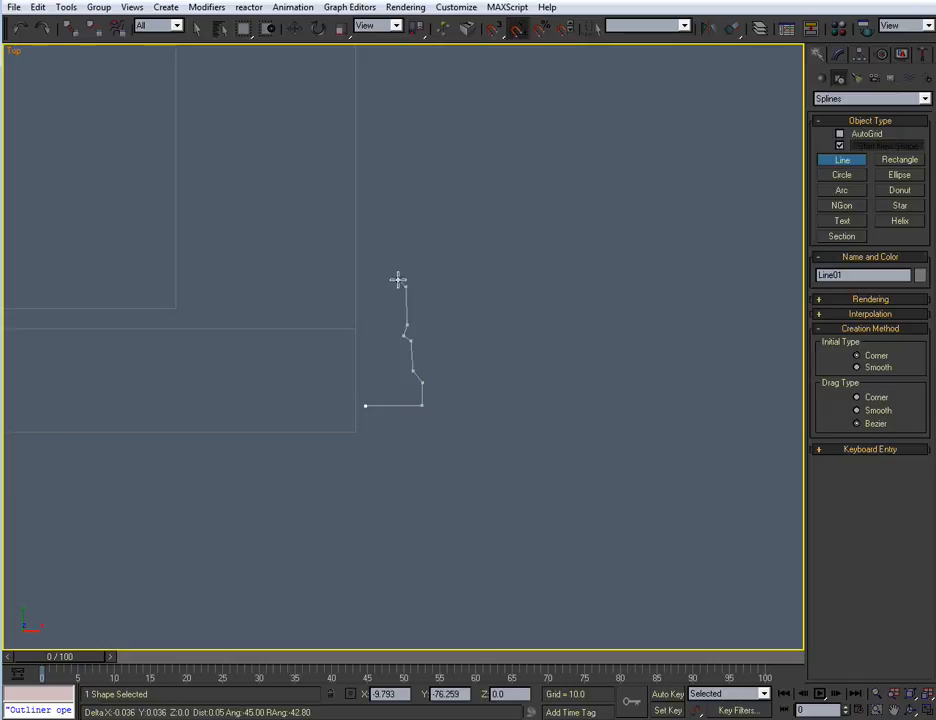
{"action": "left_click", "coordinate": [399, 270]}
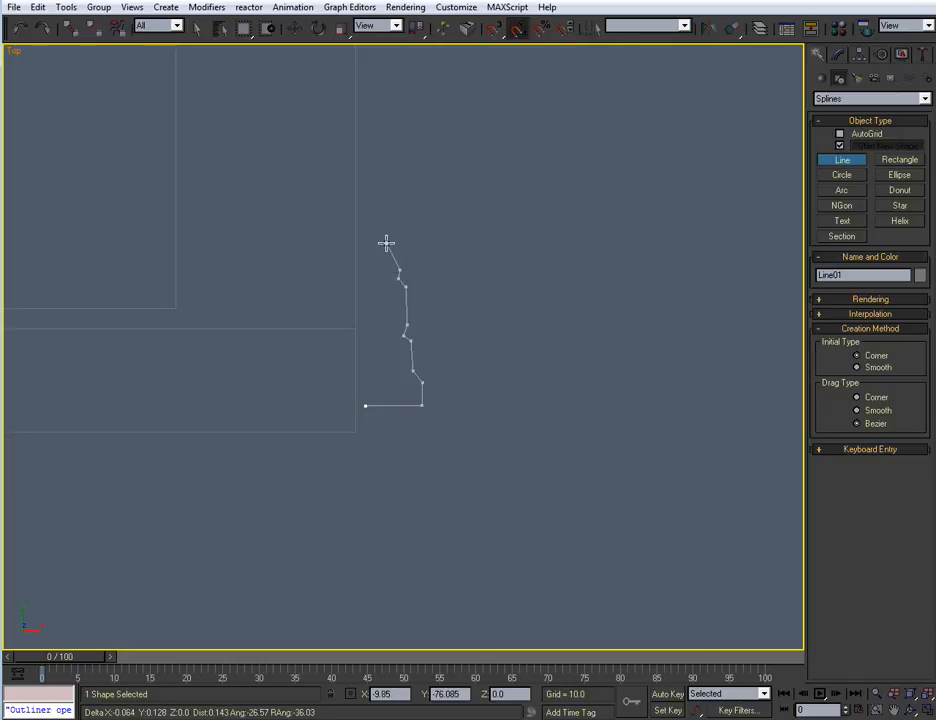
{"action": "left_click", "coordinate": [386, 237]}
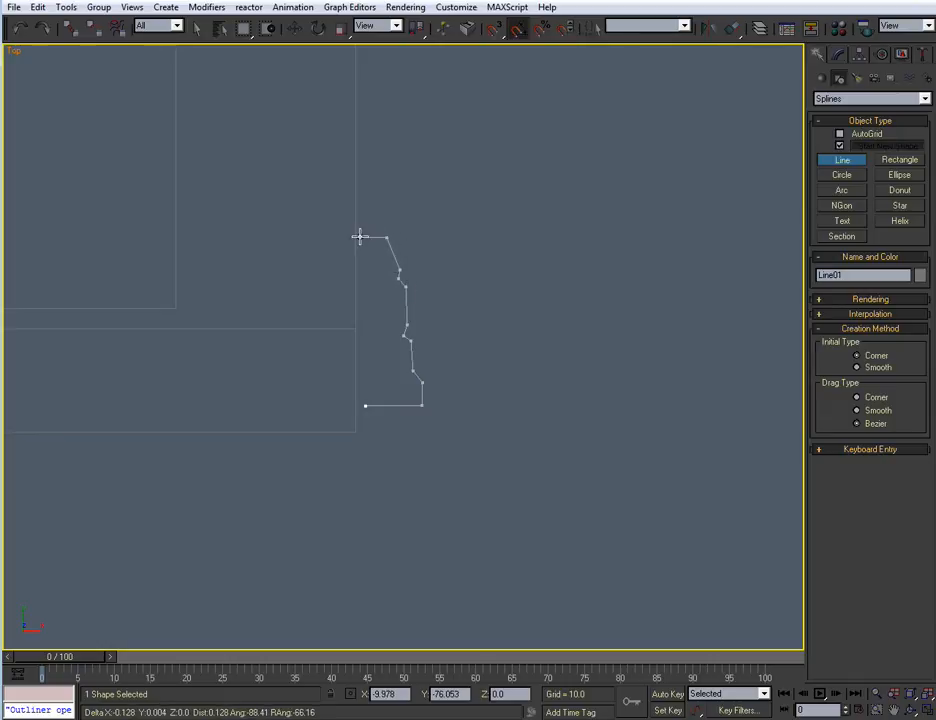
{"action": "left_click", "coordinate": [354, 237]}
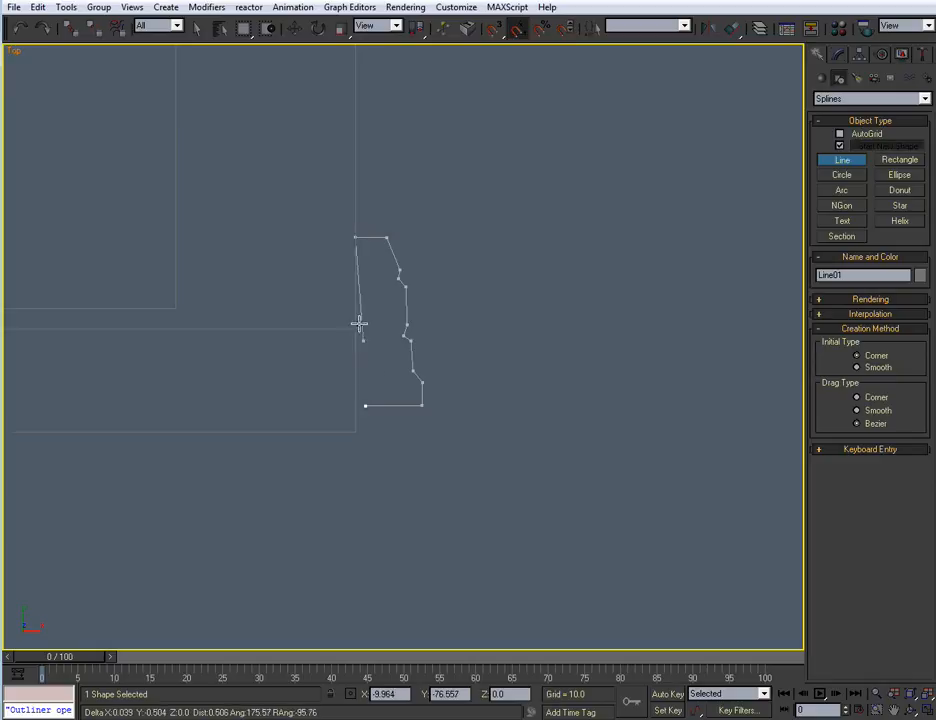
{"action": "left_click", "coordinate": [366, 405]}
{"action": "left_click", "coordinate": [589, 400]}
Move the profile's top inner vertex 0.048 along X so the back edge is vertical, and leave vertex editing
{"action": "scroll", "coordinate": [485, 402], "scroll_direction": "up", "scroll_amount": 2}
{"action": "key", "text": "w"}
{"action": "key", "text": "1"}
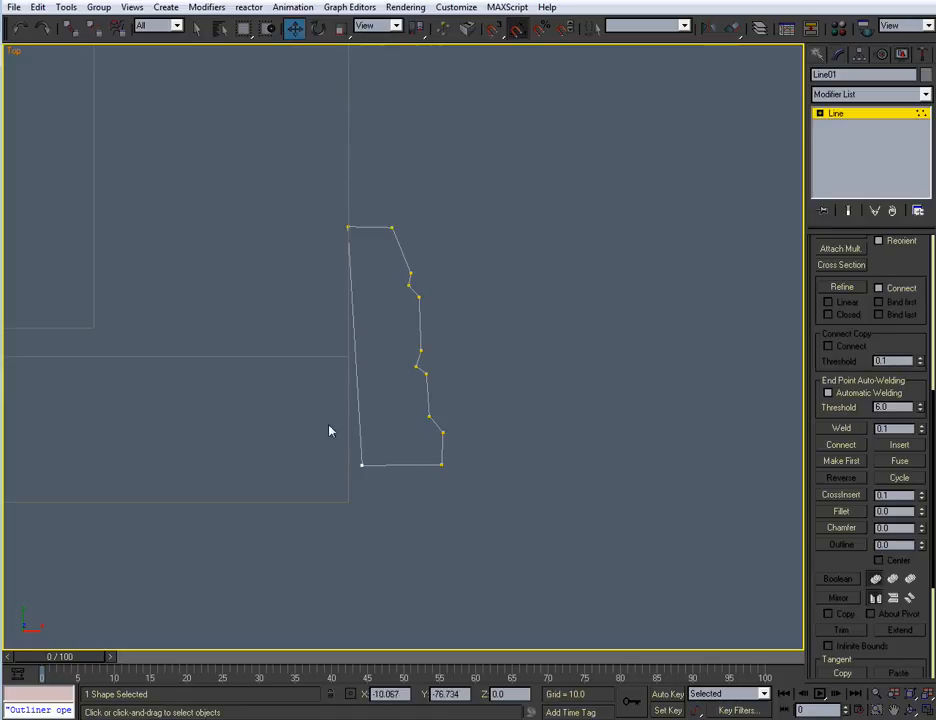
{"action": "left_click_drag", "start_coordinate": [365, 270], "coordinate": [366, 268]}
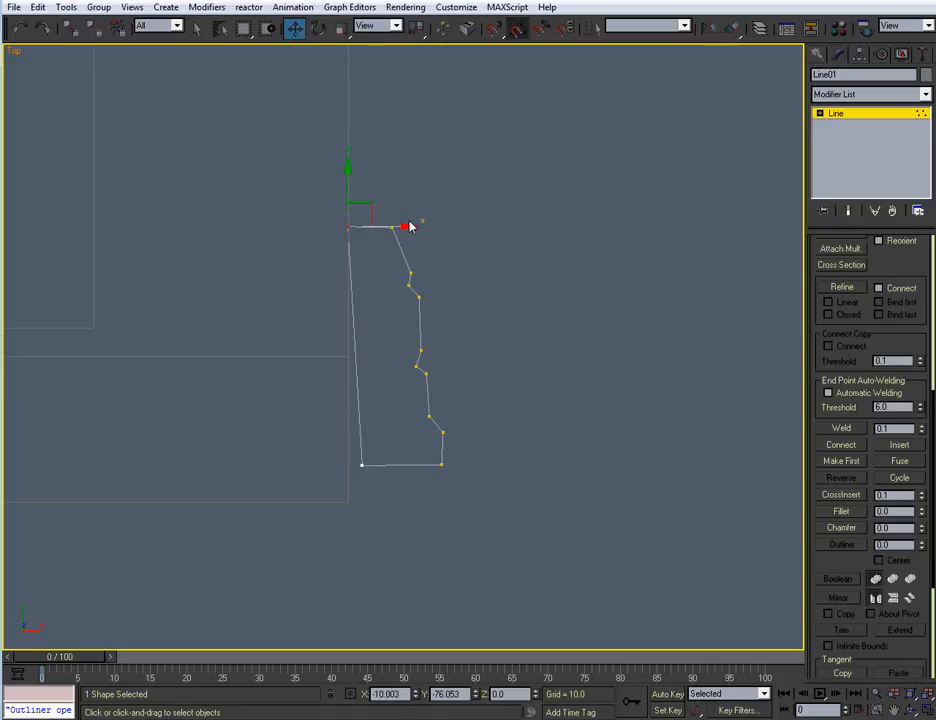
{"action": "left_click_drag", "start_coordinate": [392, 227], "coordinate": [406, 227]}
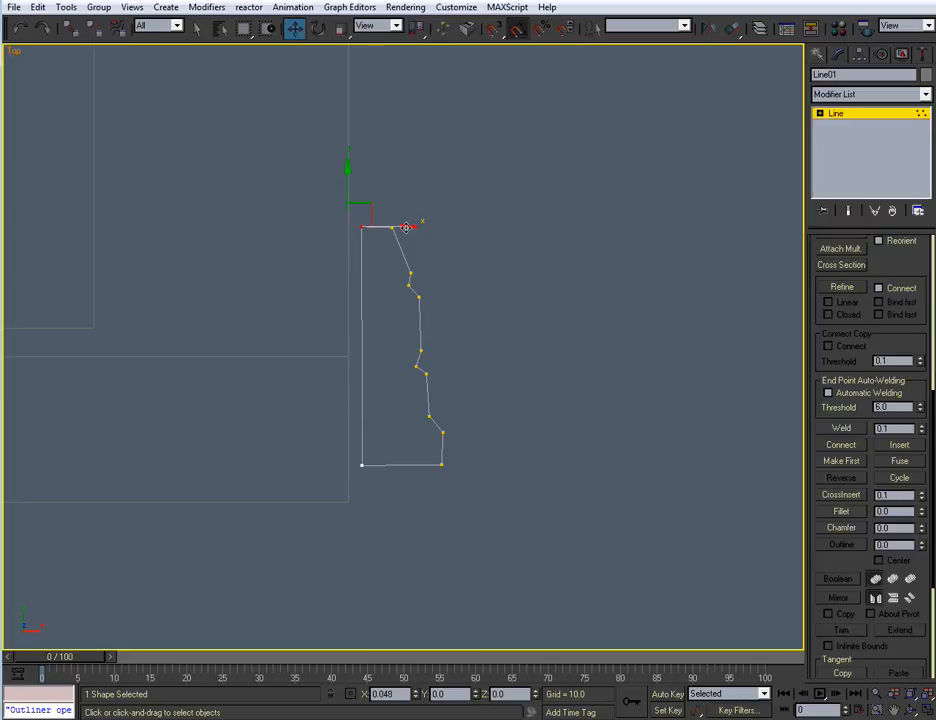
{"action": "middle_click_drag", "start_coordinate": [514, 431], "coordinate": [519, 409]}
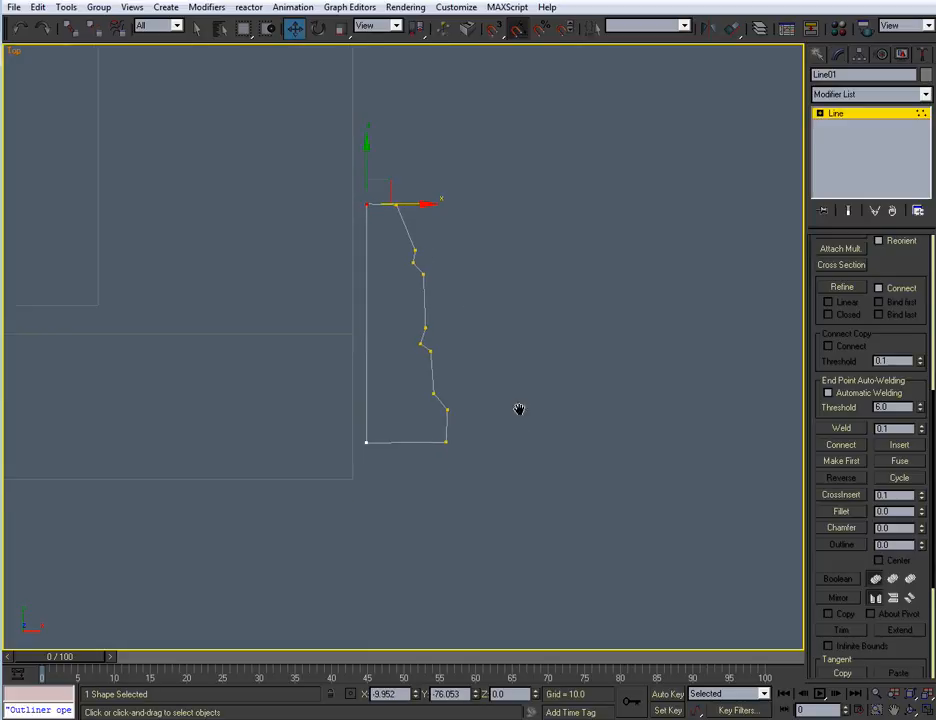
{"action": "left_click", "coordinate": [837, 114]}
Turn on 2.5D snapping and lay a Tape outward along the profile's base from its inner vertex as a width guide
{"action": "middle_click_drag", "start_coordinate": [628, 314], "coordinate": [597, 328]}
{"action": "left_click", "coordinate": [820, 55]}
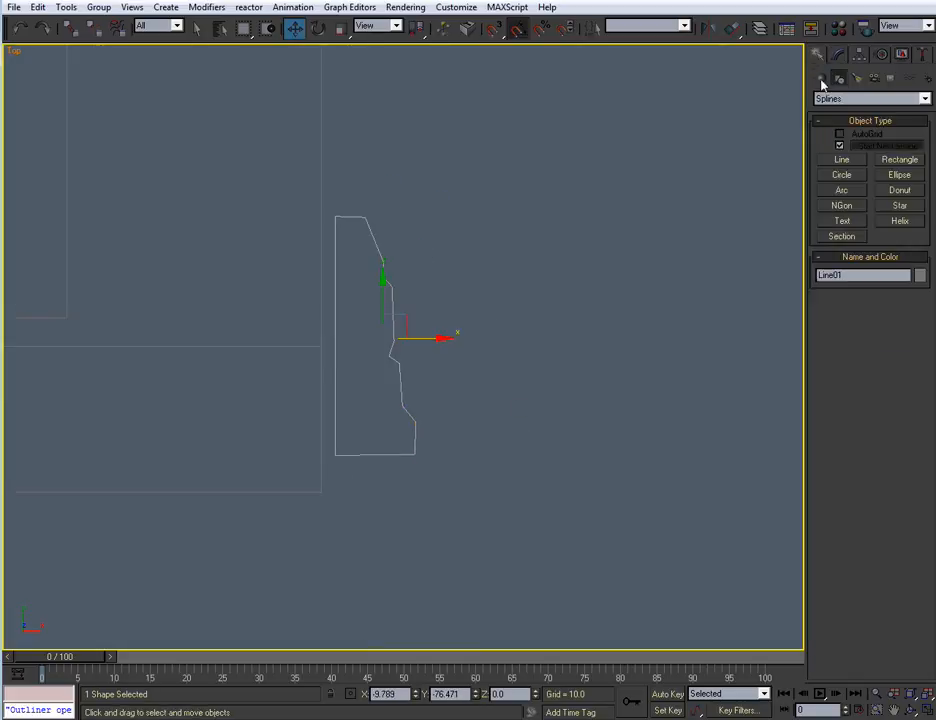
{"action": "left_click", "coordinate": [891, 80]}
{"action": "left_click", "coordinate": [842, 194]}
{"action": "middle_click_drag", "start_coordinate": [428, 481], "coordinate": [455, 431]}
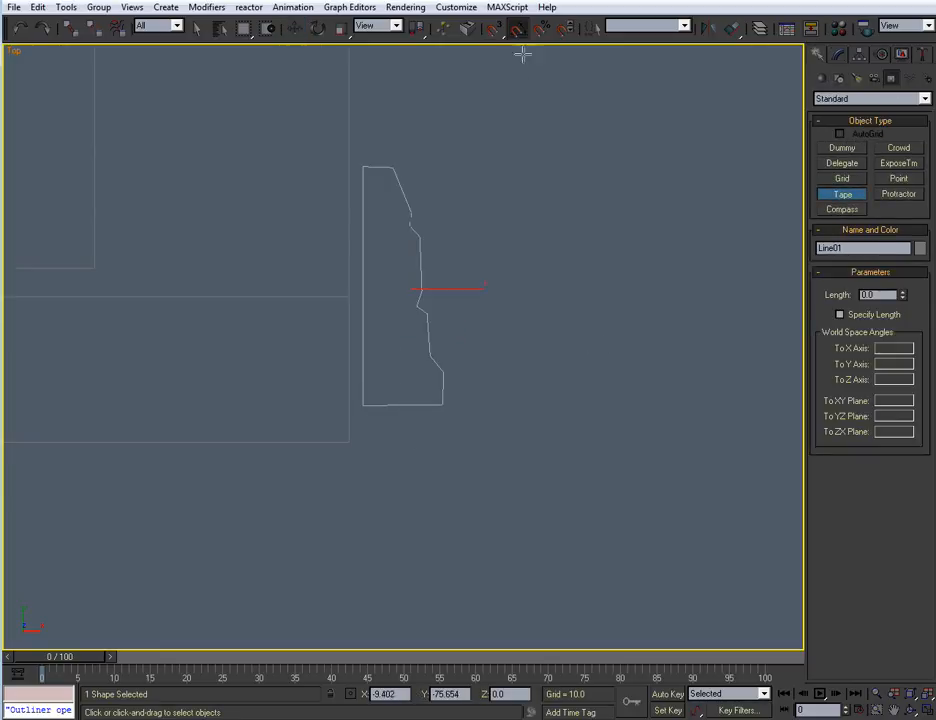
{"action": "left_click_drag", "start_coordinate": [495, 29], "coordinate": [492, 67]}
{"action": "middle_click_drag", "start_coordinate": [377, 401], "coordinate": [379, 393]}
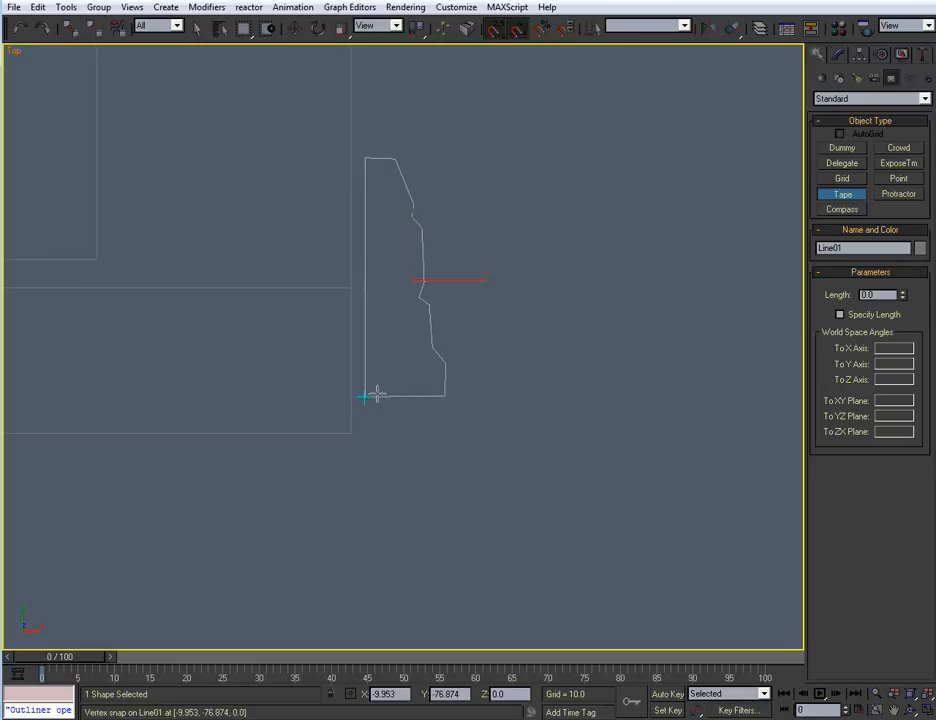
{"action": "left_click_drag", "start_coordinate": [365, 398], "coordinate": [501, 397]}
{"action": "key", "text": "w"}
Turn snapping off and move the trim profile's outer vertices outward along X until the base reaches the end of the tape
{"action": "middle_click_drag", "start_coordinate": [541, 395], "coordinate": [541, 391]}
{"action": "scroll", "coordinate": [504, 388], "scroll_direction": "up", "scroll_amount": 2}
{"action": "left_click", "coordinate": [462, 368]}
{"action": "key", "text": "s"}
{"action": "middle_click_drag", "start_coordinate": [556, 324], "coordinate": [550, 326]}
{"action": "key", "text": "1"}
{"action": "middle_click_drag", "start_coordinate": [518, 365], "coordinate": [499, 392]}
{"action": "left_click_drag", "start_coordinate": [485, 71], "coordinate": [359, 491]}
{"action": "left_click_drag", "start_coordinate": [499, 446], "coordinate": [569, 443]}
Move the profile's outer vertices above the base edge inward along X in stages so the trim tapers toward its top
{"action": "left_click_drag", "start_coordinate": [584, 96], "coordinate": [389, 412]}
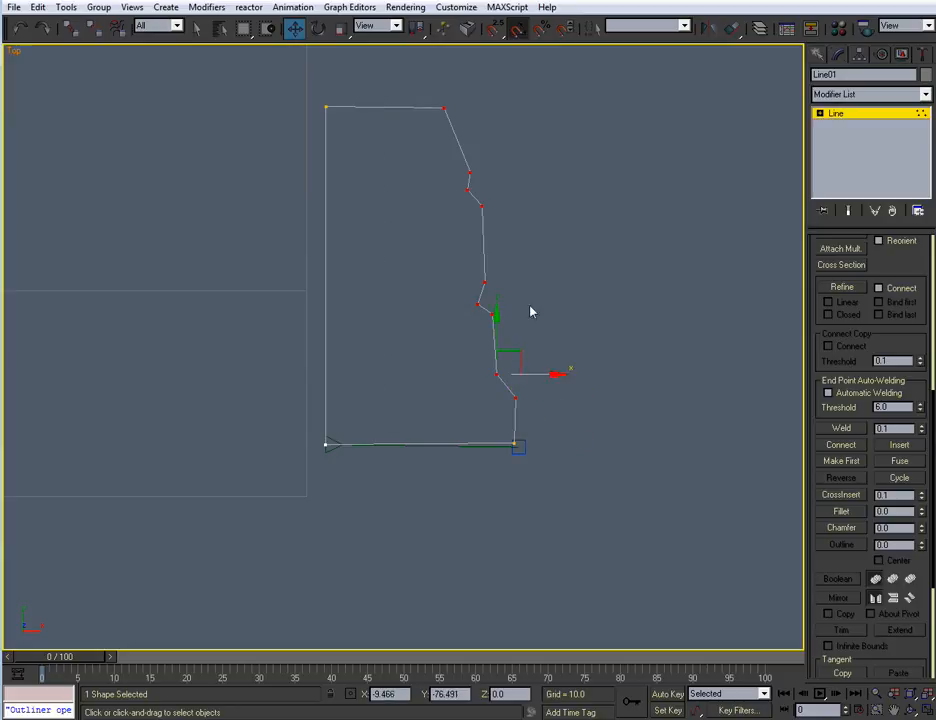
{"action": "left_click_drag", "start_coordinate": [568, 113], "coordinate": [405, 385]}
{"action": "left_click_drag", "start_coordinate": [549, 316], "coordinate": [528, 316]}
{"action": "left_click_drag", "start_coordinate": [403, 88], "coordinate": [494, 398]}
{"action": "left_click_drag", "start_coordinate": [516, 315], "coordinate": [487, 317]}
{"action": "left_click_drag", "start_coordinate": [378, 90], "coordinate": [499, 325]}
{"action": "left_click_drag", "start_coordinate": [431, 355], "coordinate": [519, 375]}
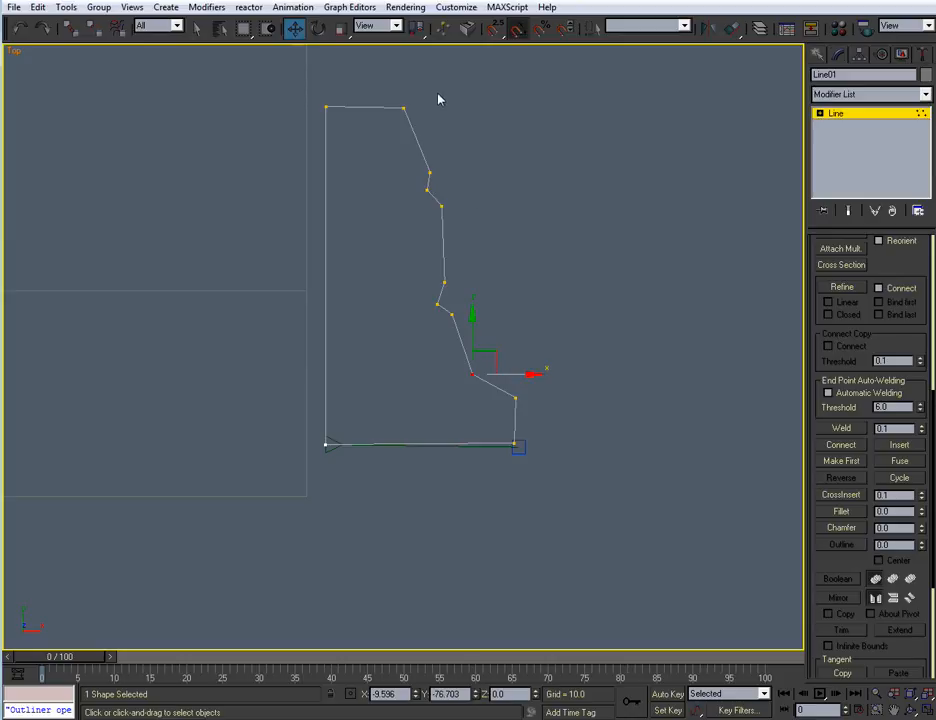
Move the trim profile's top inner vertex down 0.008 along Y to level the top edge
{"action": "left_click_drag", "start_coordinate": [307, 98], "coordinate": [338, 116]}
{"action": "left_click_drag", "start_coordinate": [327, 64], "coordinate": [327, 65]}
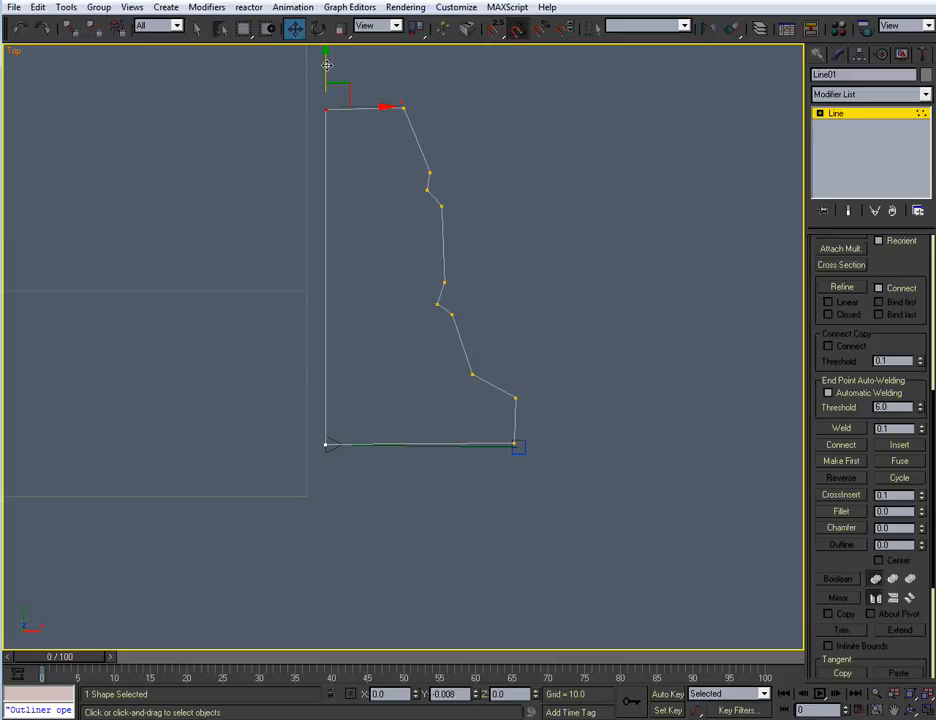
{"action": "middle_click_drag", "start_coordinate": [417, 259], "coordinate": [414, 316]}
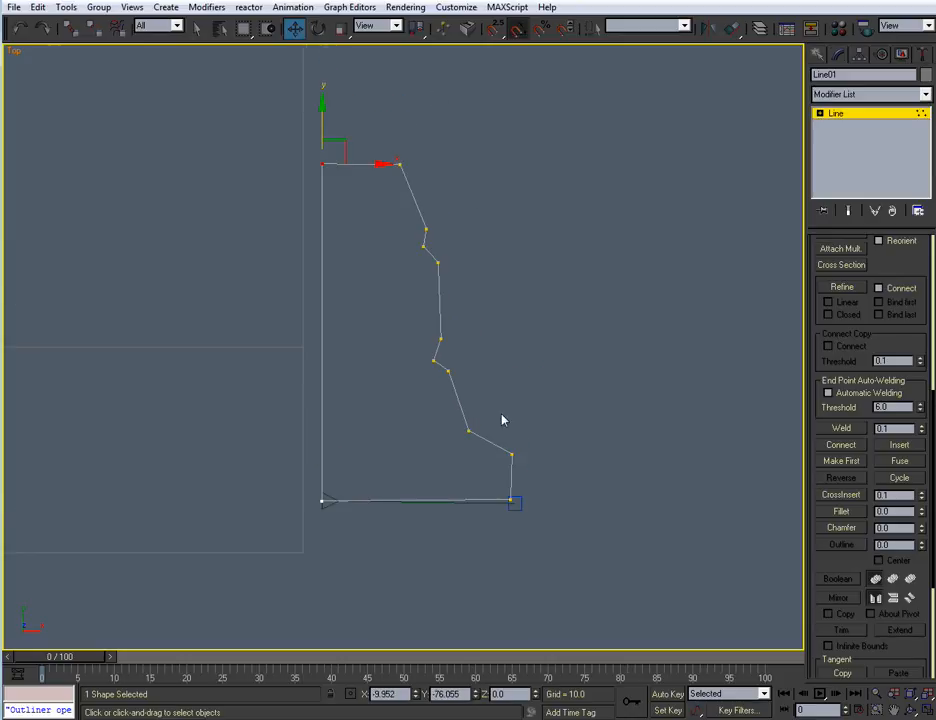
Leave vertex editing on the trim profile and delete the Tape along its base
{"action": "left_click", "coordinate": [511, 500]}
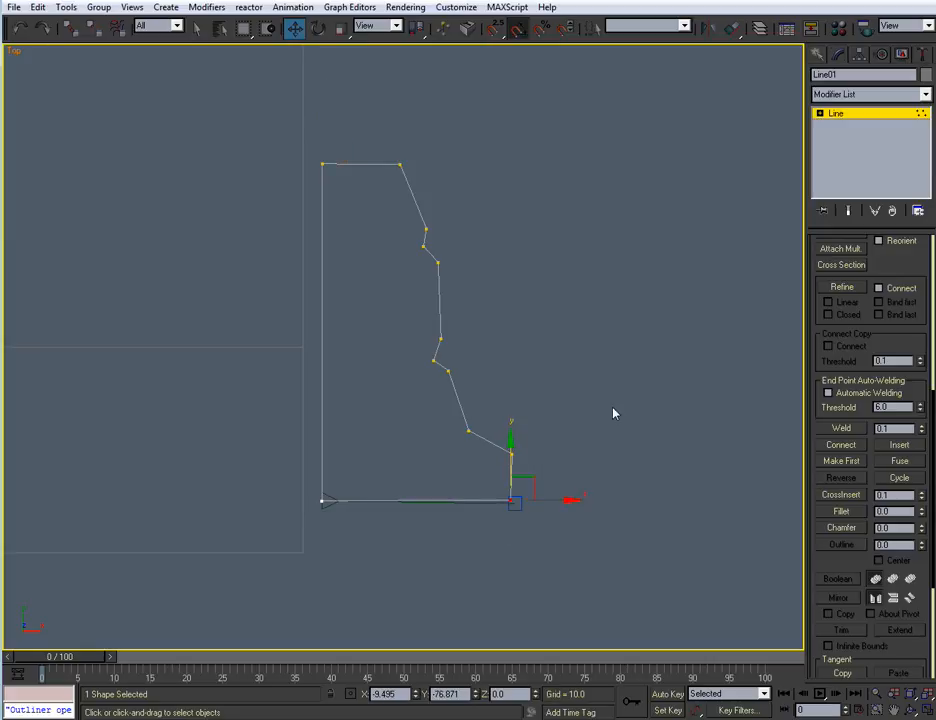
{"action": "left_click", "coordinate": [837, 115]}
{"action": "left_click", "coordinate": [521, 508]}
{"action": "key", "text": "Delete"}
Lay a Tape upward along the trim profile's inner edge from its base as a height guide, replacing the first try
{"action": "left_click", "coordinate": [818, 55]}
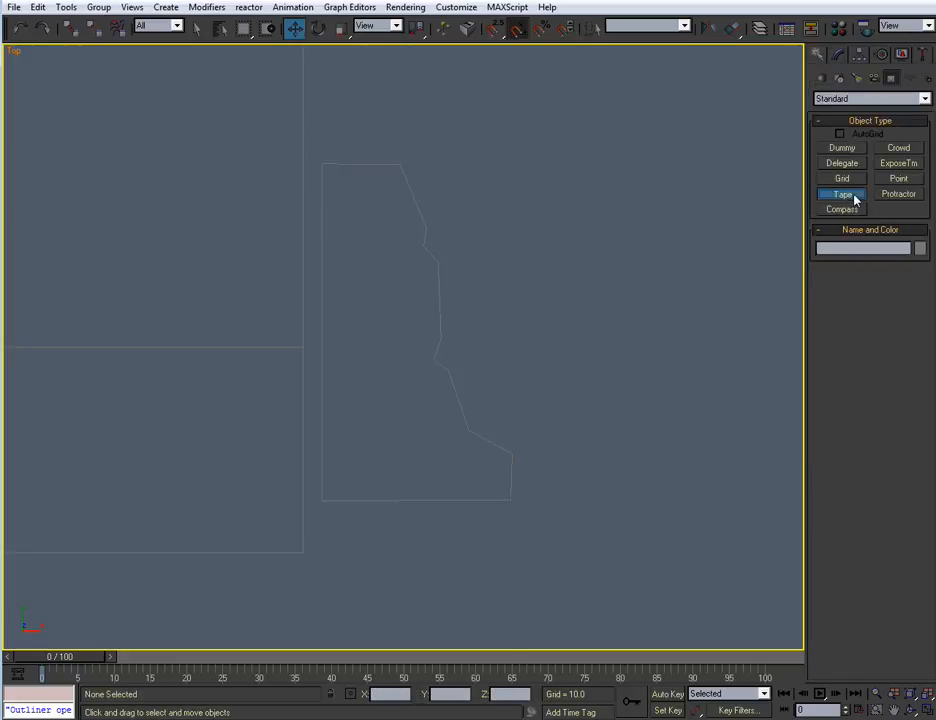
{"action": "left_click", "coordinate": [853, 197]}
{"action": "middle_click_drag", "start_coordinate": [322, 495], "coordinate": [330, 480]}
{"action": "left_click_drag", "start_coordinate": [330, 486], "coordinate": [329, 42]}
{"action": "middle_click_drag", "start_coordinate": [405, 188], "coordinate": [407, 289]}
{"action": "scroll", "coordinate": [407, 289], "scroll_direction": "down", "scroll_amount": 2}
{"action": "key", "text": "Delete"}
{"action": "left_click_drag", "start_coordinate": [351, 517], "coordinate": [350, 137]}
Scale the trim profile along Y and shift it until it spans the height Tape, and delete the Tape
{"action": "key", "text": "w"}
{"action": "middle_click_drag", "start_coordinate": [435, 268], "coordinate": [434, 259]}
{"action": "left_click", "coordinate": [405, 277]}
{"action": "key", "text": "r"}
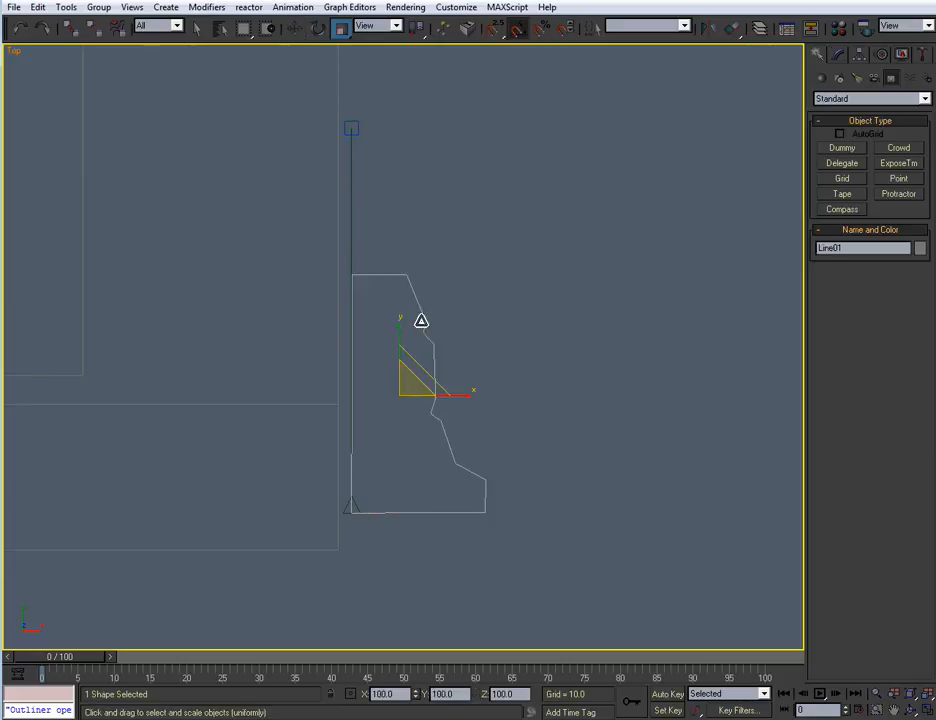
{"action": "left_click_drag", "start_coordinate": [399, 327], "coordinate": [401, 294]}
{"action": "key", "text": "w"}
{"action": "left_click_drag", "start_coordinate": [399, 344], "coordinate": [411, 270]}
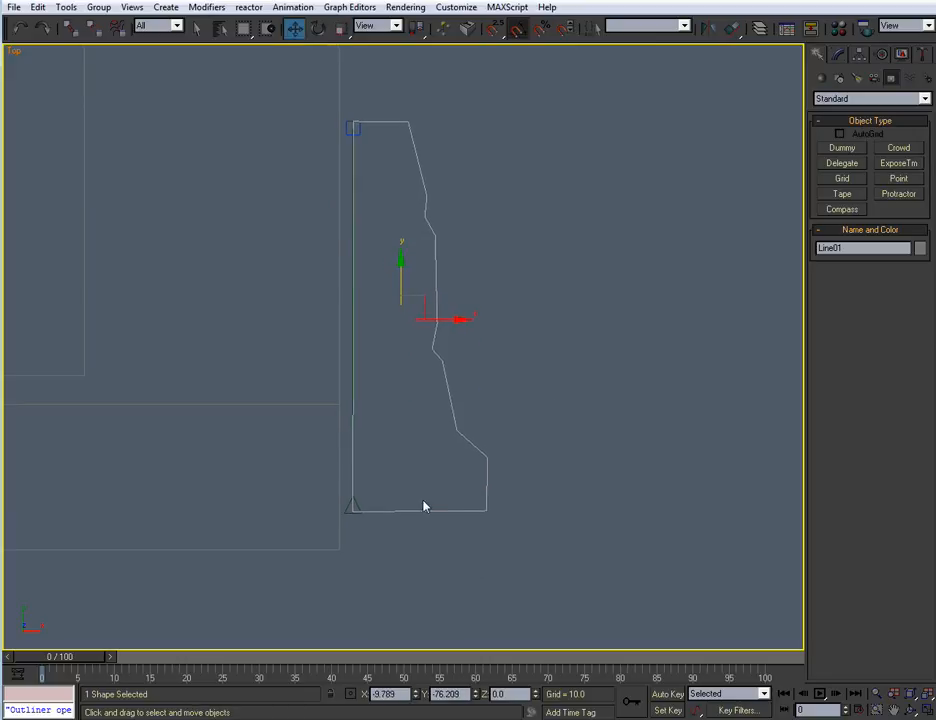
{"action": "left_click_drag", "start_coordinate": [348, 505], "coordinate": [351, 506]}
{"action": "key", "text": "Delete"}
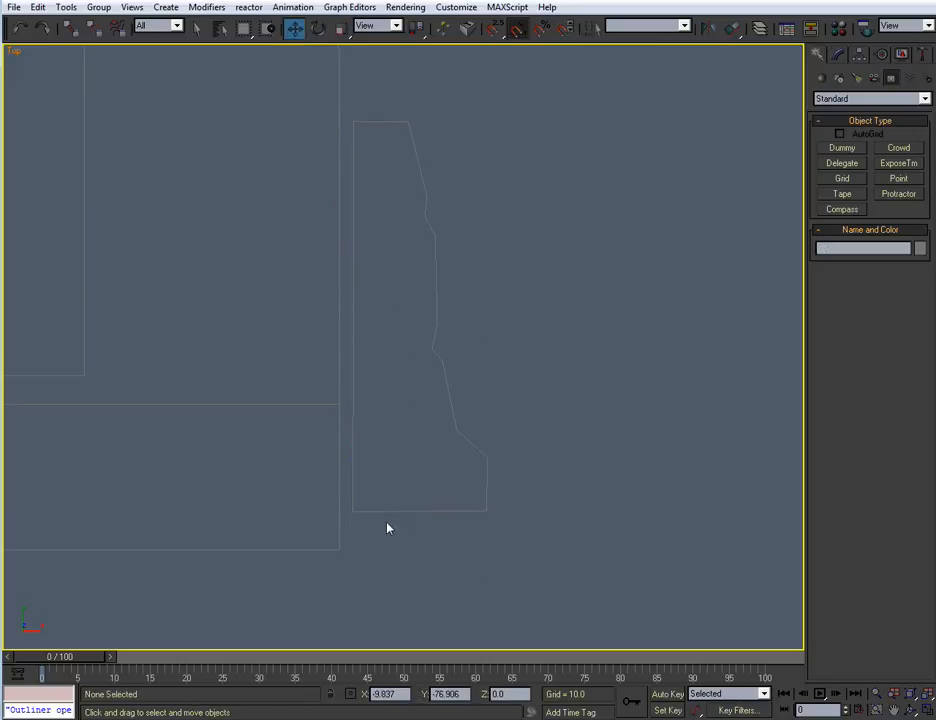
Move the trim profile's outer base vertex down to Y -76.87 to level the base edge
{"action": "left_click_drag", "start_coordinate": [406, 475], "coordinate": [455, 571]}
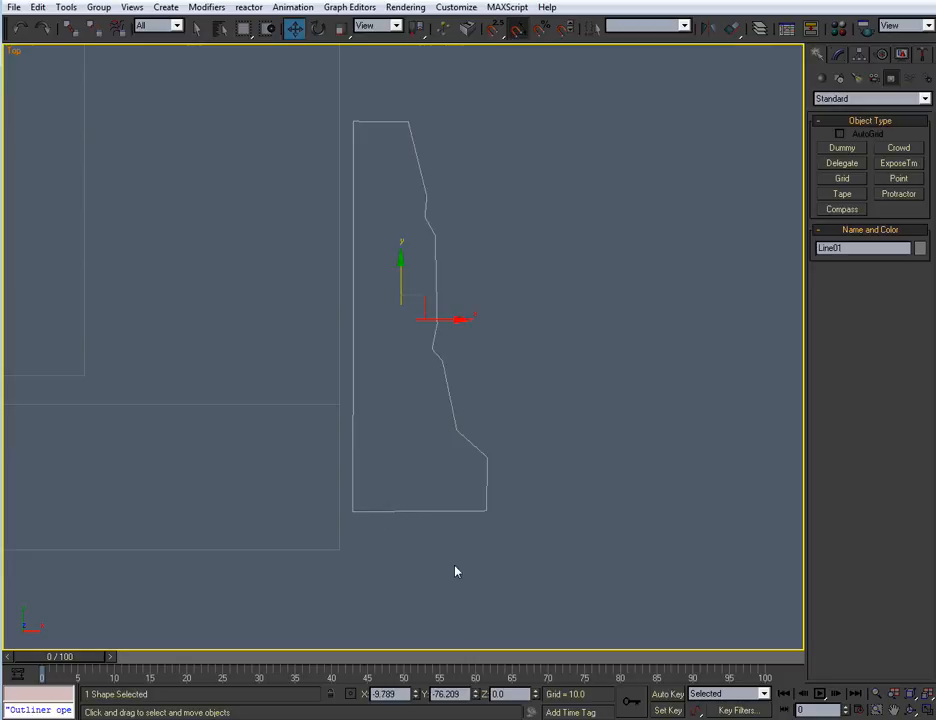
{"action": "middle_click_drag", "start_coordinate": [459, 509], "coordinate": [458, 302]}
{"action": "scroll", "coordinate": [467, 471], "scroll_direction": "up", "scroll_amount": 2}
{"action": "key", "text": "1"}
{"action": "scroll", "coordinate": [458, 302], "scroll_direction": "up", "scroll_amount": 2}
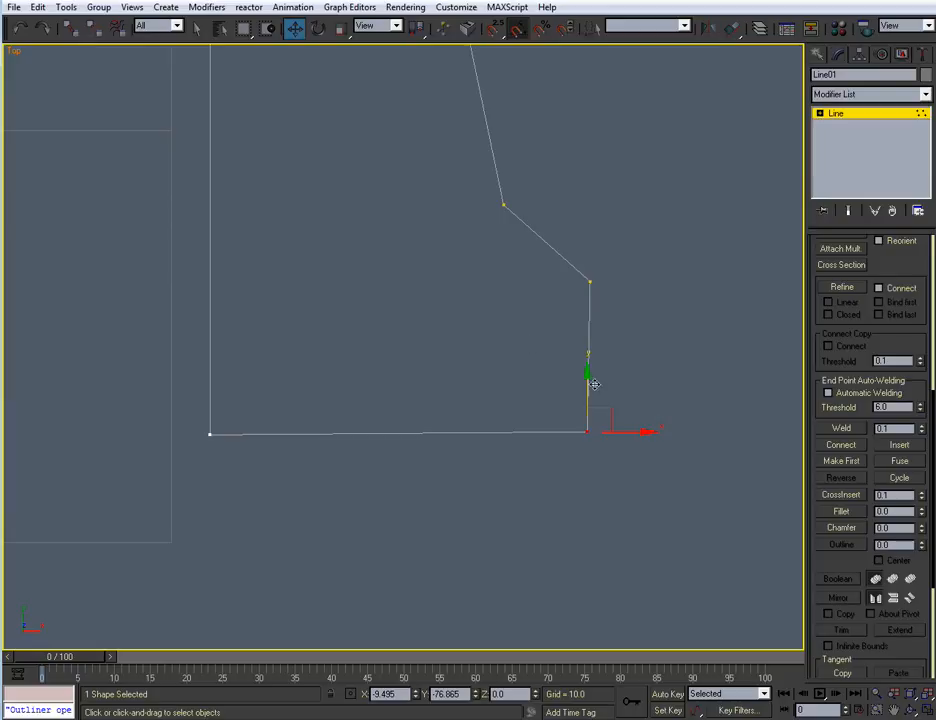
{"action": "left_click_drag", "start_coordinate": [588, 381], "coordinate": [588, 385]}
Move the trim profile's top inner vertex slightly down along Y to level the top edge
{"action": "middle_click_drag", "start_coordinate": [485, 330], "coordinate": [530, 491]}
{"action": "scroll", "coordinate": [526, 489], "scroll_direction": "down", "scroll_amount": 3}
{"action": "middle_click_drag", "start_coordinate": [443, 299], "coordinate": [450, 486]}
{"action": "scroll", "coordinate": [436, 420], "scroll_direction": "up", "scroll_amount": 2}
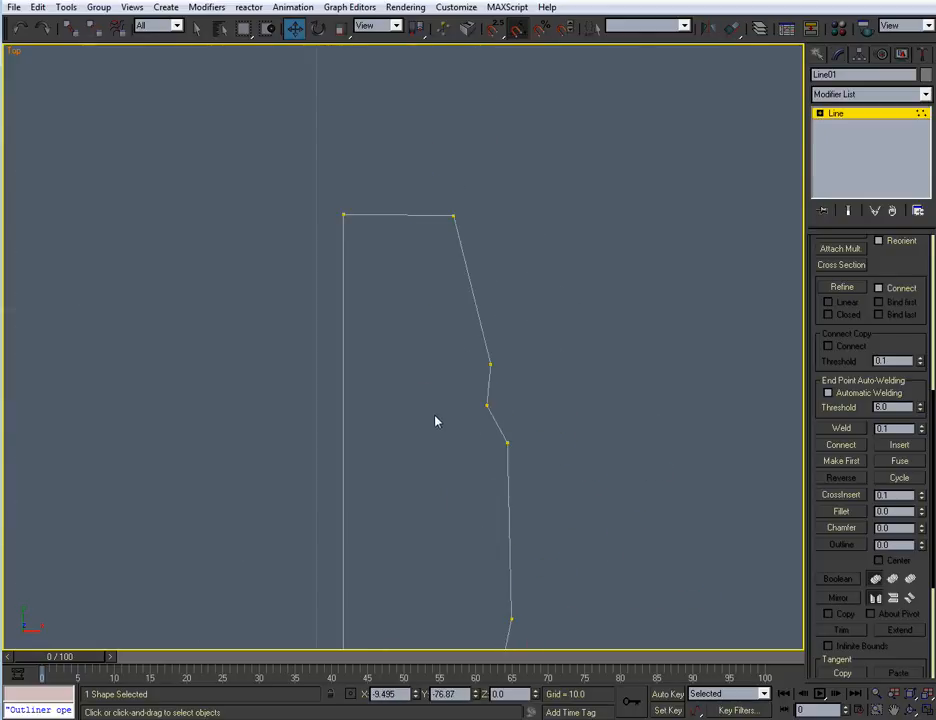
{"action": "scroll", "coordinate": [364, 313], "scroll_direction": "up", "scroll_amount": 2}
{"action": "left_click", "coordinate": [296, 178]}
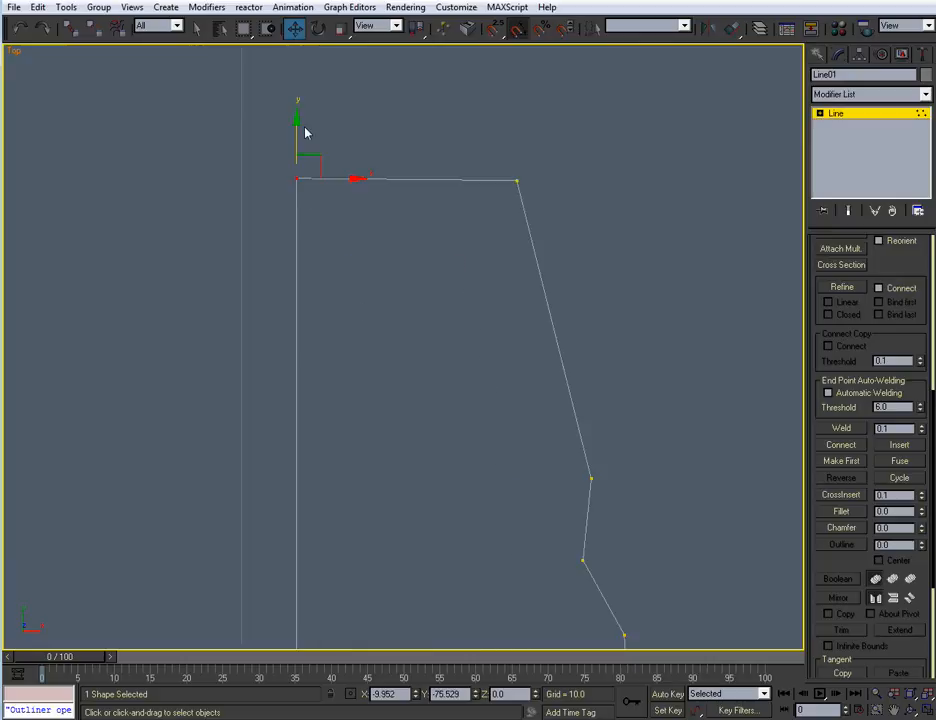
{"action": "left_click_drag", "start_coordinate": [297, 122], "coordinate": [297, 125]}
{"action": "left_click", "coordinate": [485, 432]}
Fillet the trim profile's inward corner just above the thick base section
{"action": "middle_click_drag", "start_coordinate": [482, 503], "coordinate": [373, 215]}
{"action": "scroll", "coordinate": [373, 215], "scroll_direction": "down", "scroll_amount": 2}
{"action": "middle_click_drag", "start_coordinate": [443, 415], "coordinate": [418, 246]}
{"action": "middle_click_drag", "start_coordinate": [432, 447], "coordinate": [469, 366]}
{"action": "middle_click_drag", "start_coordinate": [574, 504], "coordinate": [543, 391]}
{"action": "left_click", "coordinate": [515, 413]}
{"action": "left_click", "coordinate": [841, 511]}
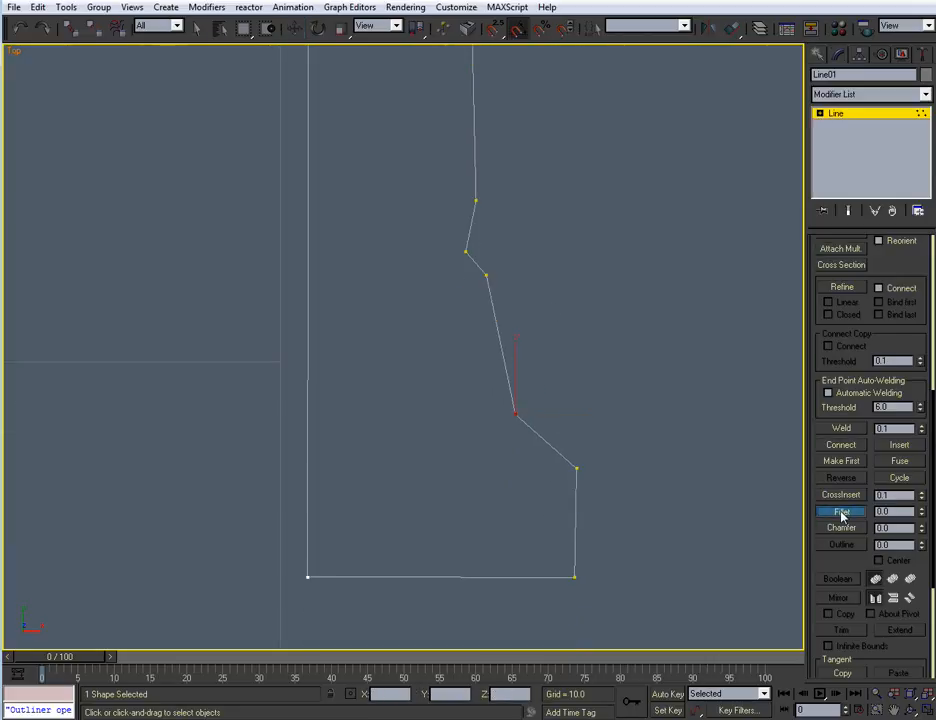
{"action": "mouse_move", "coordinate": [517, 412]}
{"action": "left_mouse_down"}
{"action": "mouse_move", "coordinate": [508, 378]}
{"action": "mouse_move", "coordinate": [503, 396]}
{"action": "left_mouse_up"}
Fillet the trim profile's lower groove vertex, and fuse and weld the vertices crowded at the curve's ends
{"action": "middle_click_drag", "start_coordinate": [521, 322], "coordinate": [509, 461]}
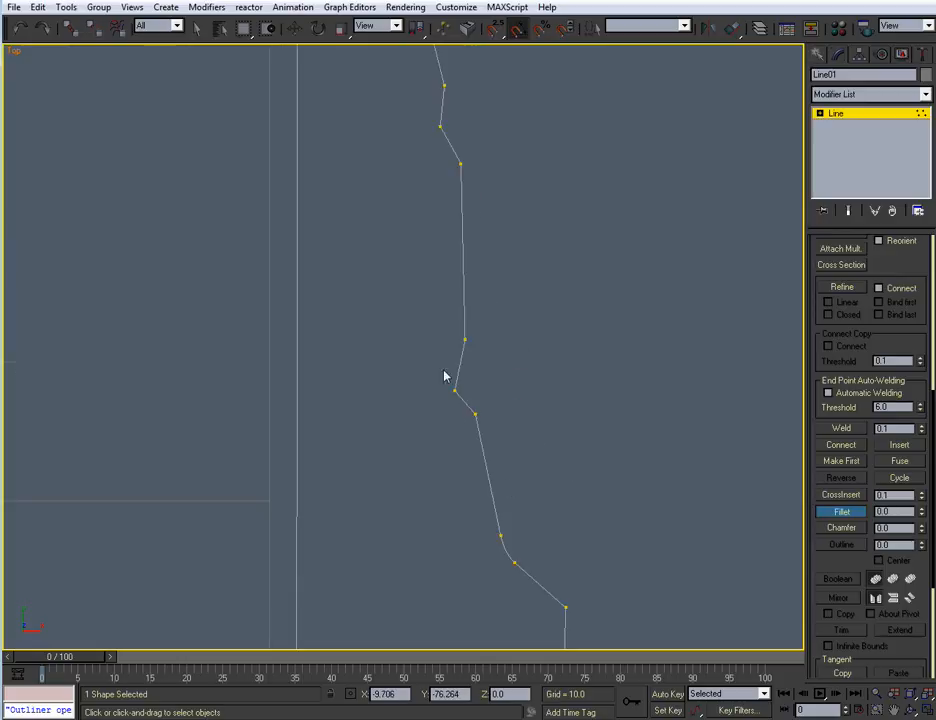
{"action": "left_click_drag", "start_coordinate": [455, 389], "coordinate": [484, 358]}
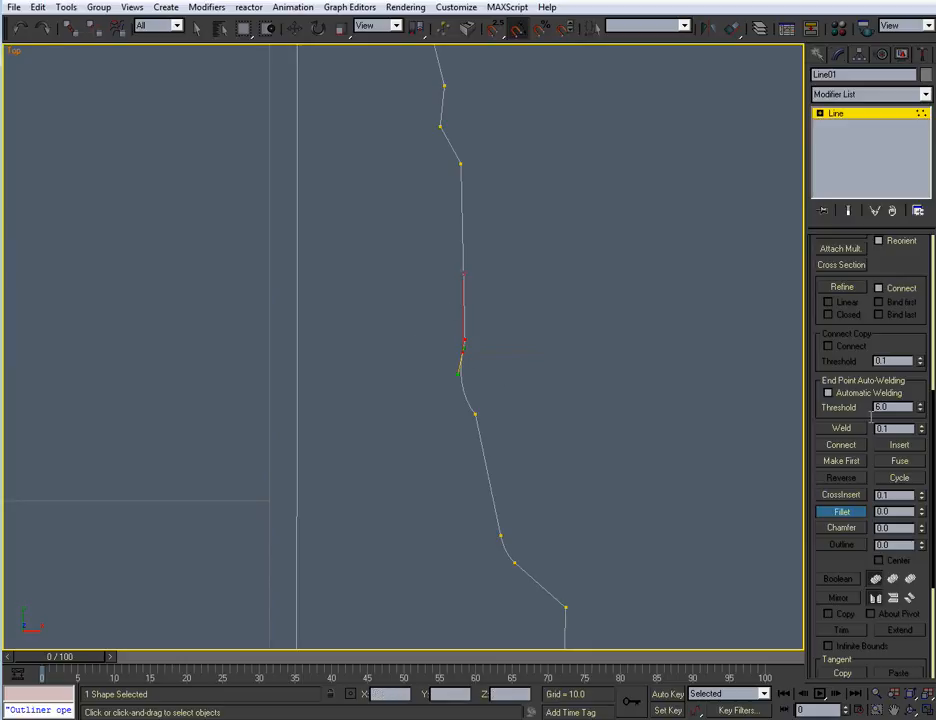
{"action": "left_click", "coordinate": [841, 428]}
{"action": "middle_click_drag", "start_coordinate": [540, 409], "coordinate": [516, 384]}
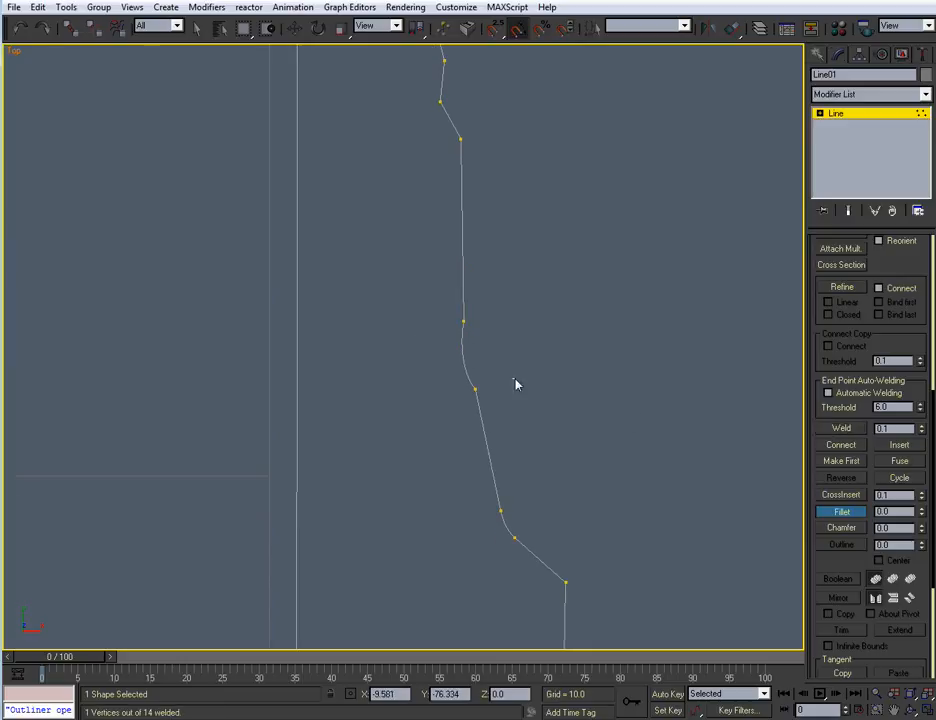
{"action": "left_click", "coordinate": [893, 460]}
{"action": "left_click", "coordinate": [830, 429]}
Fillet the trim profile's upper groove vertex, and fuse and weld the close vertex pairs at both ends of the curve
{"action": "middle_click_drag", "start_coordinate": [508, 373], "coordinate": [434, 317]}
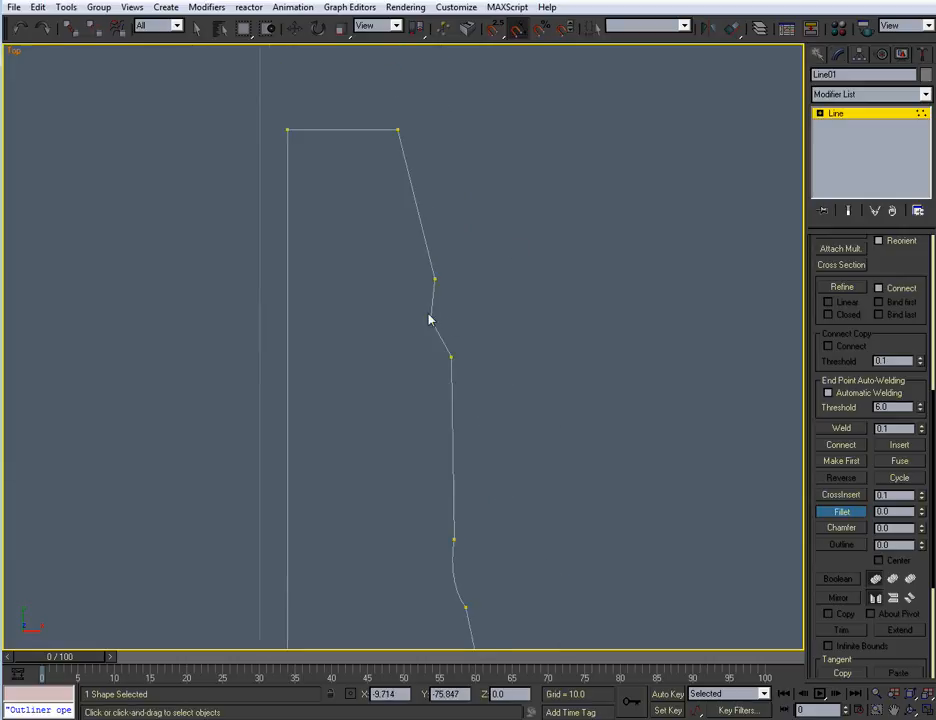
{"action": "left_click_drag", "start_coordinate": [462, 270], "coordinate": [412, 308]}
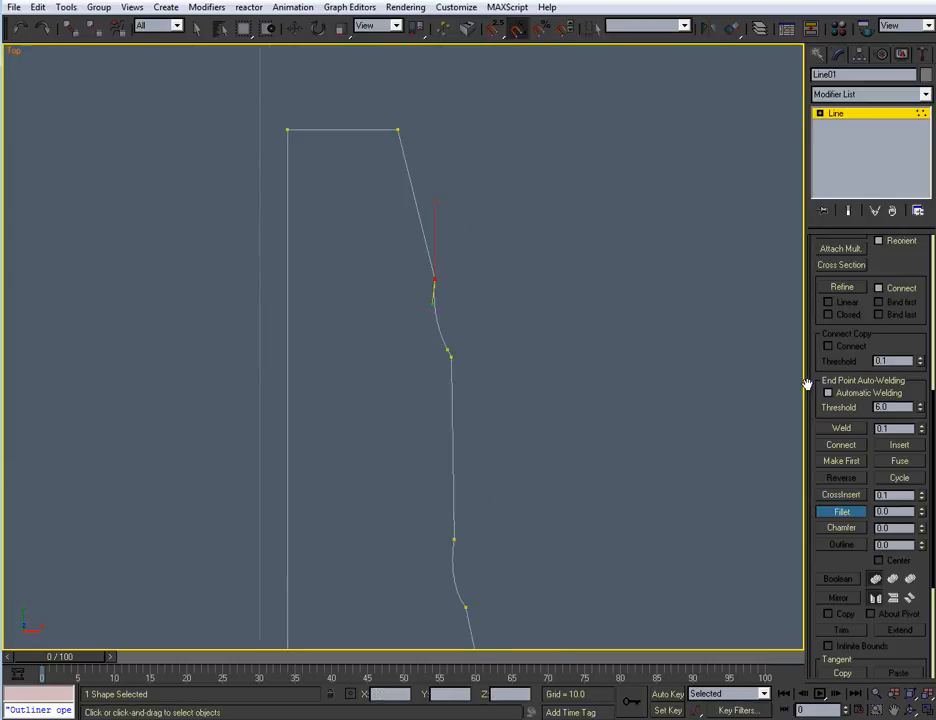
{"action": "left_click", "coordinate": [860, 430]}
{"action": "left_click_drag", "start_coordinate": [466, 334], "coordinate": [415, 394]}
{"action": "left_click", "coordinate": [893, 464]}
{"action": "left_click", "coordinate": [849, 432]}
Apply small fillets to further sharp vertices along the trim profile's outer contour
{"action": "middle_click_drag", "start_coordinate": [601, 465], "coordinate": [633, 580]}
{"action": "scroll", "coordinate": [633, 580], "scroll_direction": "up", "scroll_amount": 2}
{"action": "middle_click_drag", "start_coordinate": [478, 341], "coordinate": [467, 430]}
{"action": "left_click_drag", "start_coordinate": [433, 291], "coordinate": [432, 285]}
{"action": "middle_click_drag", "start_coordinate": [516, 560], "coordinate": [512, 235]}
{"action": "middle_click_drag", "start_coordinate": [568, 585], "coordinate": [549, 217]}
{"action": "middle_click_drag", "start_coordinate": [572, 504], "coordinate": [457, 203]}
{"action": "left_click_drag", "start_coordinate": [516, 248], "coordinate": [513, 241]}
{"action": "left_click_drag", "start_coordinate": [514, 397], "coordinate": [512, 397]}
{"action": "left_click", "coordinate": [840, 511]}
{"action": "scroll", "coordinate": [604, 426], "scroll_direction": "down", "scroll_amount": 5}
Leave vertex editing and rename the profile shape as D_Trim_01
{"action": "left_click", "coordinate": [831, 114]}
{"action": "scroll", "coordinate": [605, 357], "scroll_direction": "down", "scroll_amount": 3}
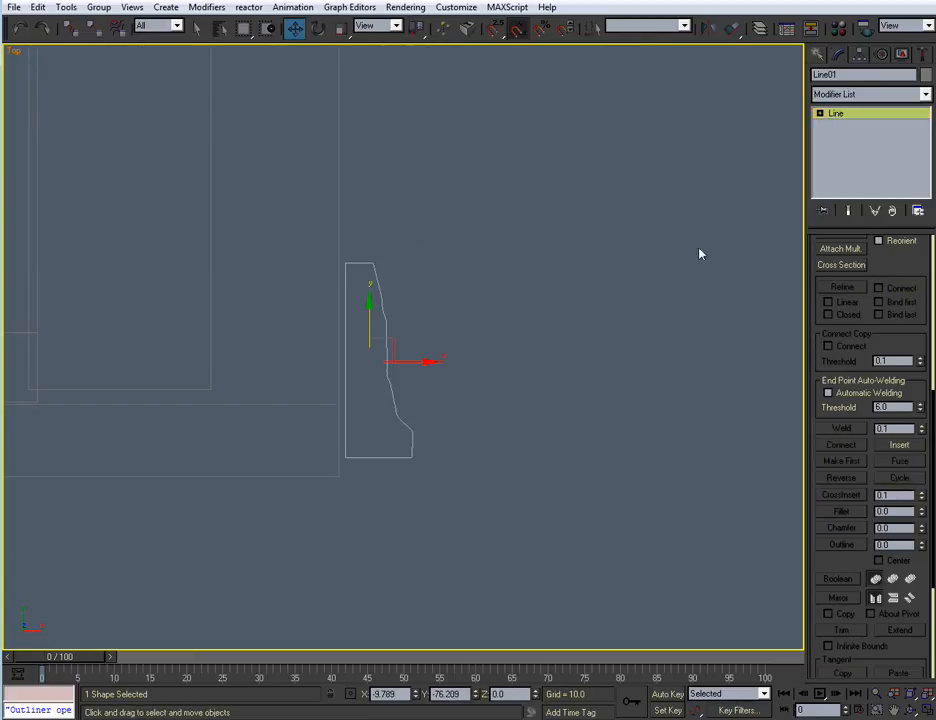
{"action": "type", "text": "D_Trim_01"}
{"action": "left_click", "coordinate": [708, 202]}
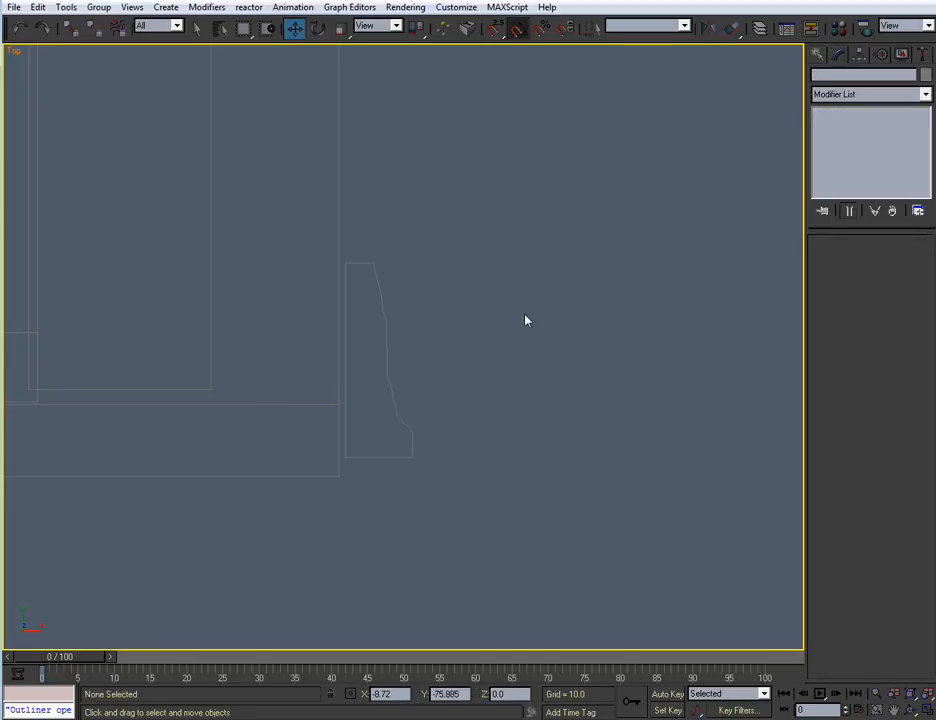
In the Perspective view, move the D_Trim_01 profile to the foot of the door case at about X -15.07, Y -49.84
{"action": "key", "text": "alt+w"}
{"action": "left_click", "coordinate": [560, 446]}
{"action": "key", "text": "alt+w"}
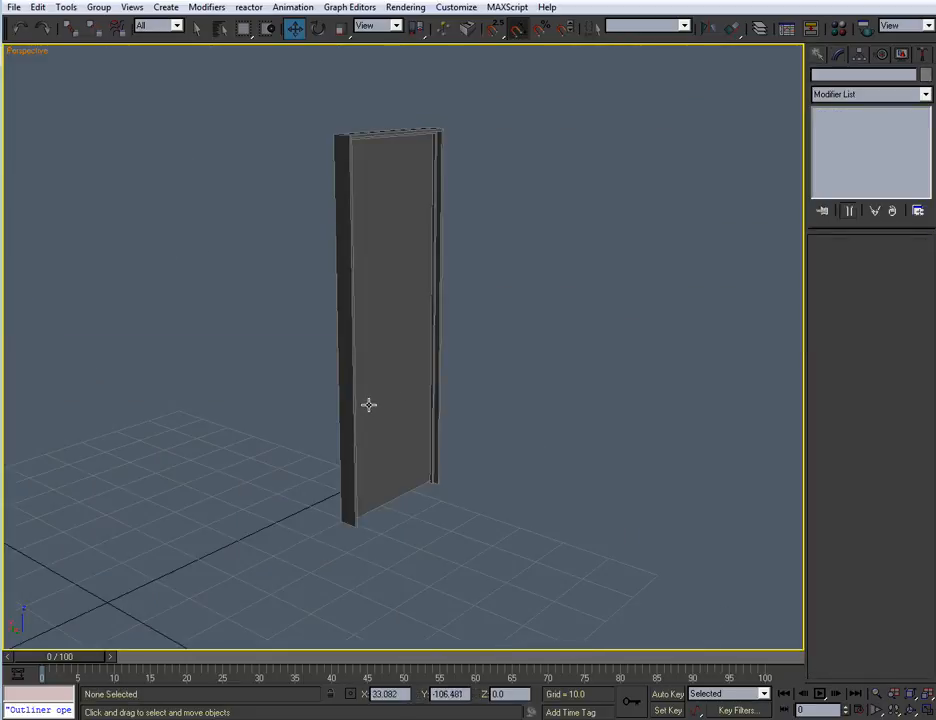
{"action": "key", "text": "alt+w"}
{"action": "left_click", "coordinate": [205, 247]}
{"action": "right_click", "coordinate": [554, 487]}
{"action": "key", "text": "alt+w"}
{"action": "scroll", "coordinate": [465, 509], "scroll_direction": "up", "scroll_amount": 2}
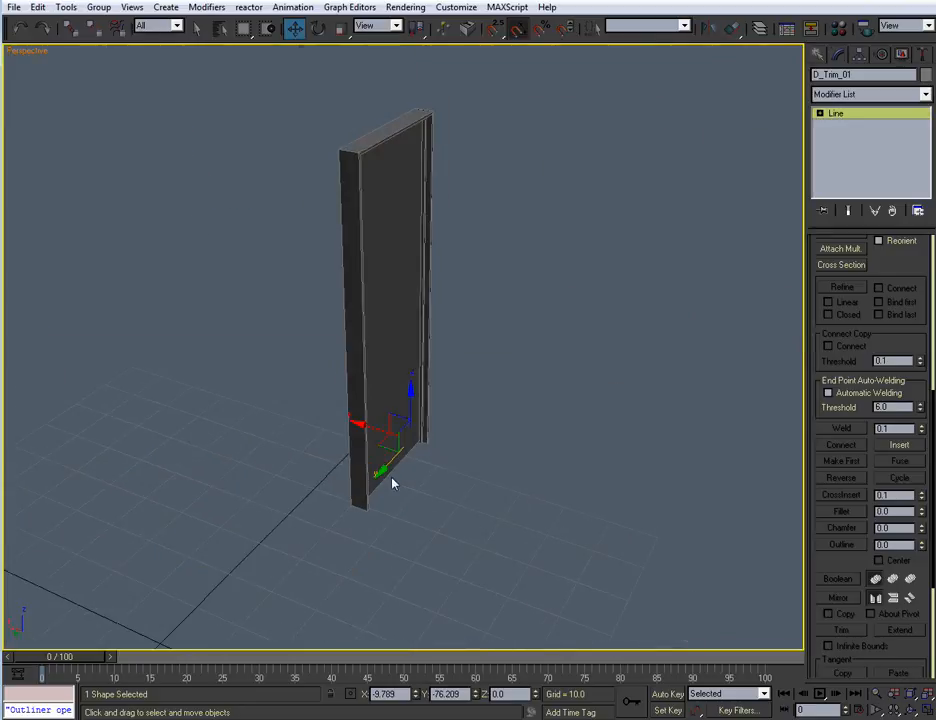
{"action": "scroll", "coordinate": [392, 484], "scroll_direction": "up", "scroll_amount": 2}
{"action": "left_click_drag", "start_coordinate": [368, 461], "coordinate": [357, 627]}
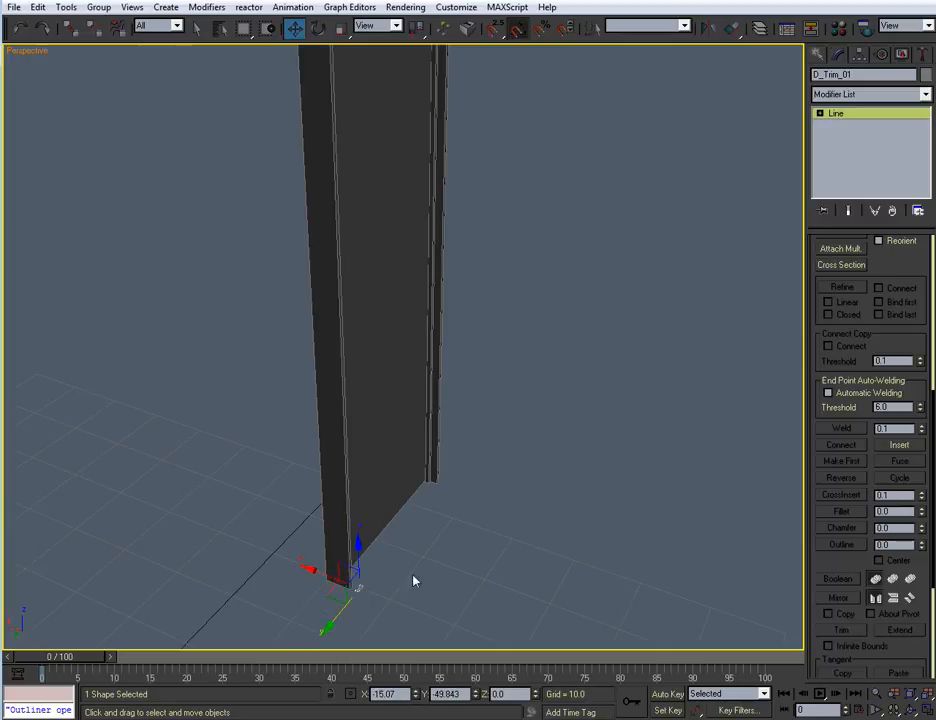
Fine-position D_Trim_01 beside the case's front corner at about X -14.79, Y -48.93
{"action": "middle_click_drag", "start_coordinate": [420, 537], "coordinate": [485, 348]}
{"action": "scroll", "coordinate": [485, 348], "scroll_direction": "up", "scroll_amount": 4}
{"action": "middle_click_drag", "start_coordinate": [525, 395], "coordinate": [502, 421], "text": "alt"}
{"action": "scroll", "coordinate": [502, 421], "scroll_direction": "up", "scroll_amount": 2}
{"action": "middle_click_drag", "start_coordinate": [568, 458], "coordinate": [386, 286]}
{"action": "scroll", "coordinate": [336, 339], "scroll_direction": "up", "scroll_amount": 3}
{"action": "left_click_drag", "start_coordinate": [346, 482], "coordinate": [332, 474]}
{"action": "left_click_drag", "start_coordinate": [330, 530], "coordinate": [281, 555]}
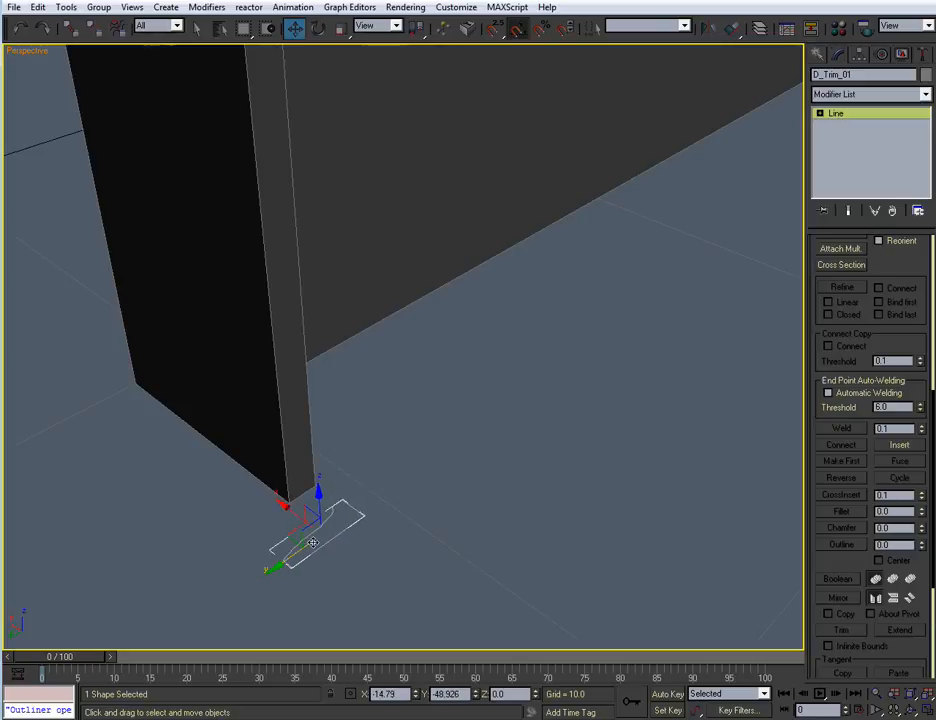
{"action": "left_click", "coordinate": [402, 506]}
Select the three inner front edges of D_Case_01, along both jambs and the head
{"action": "scroll", "coordinate": [393, 540], "scroll_direction": "down", "scroll_amount": 5}
{"action": "middle_click_drag", "start_coordinate": [495, 240], "coordinate": [478, 570]}
{"action": "middle_click_drag", "start_coordinate": [478, 570], "coordinate": [535, 416], "text": "alt"}
{"action": "left_click", "coordinate": [516, 394]}
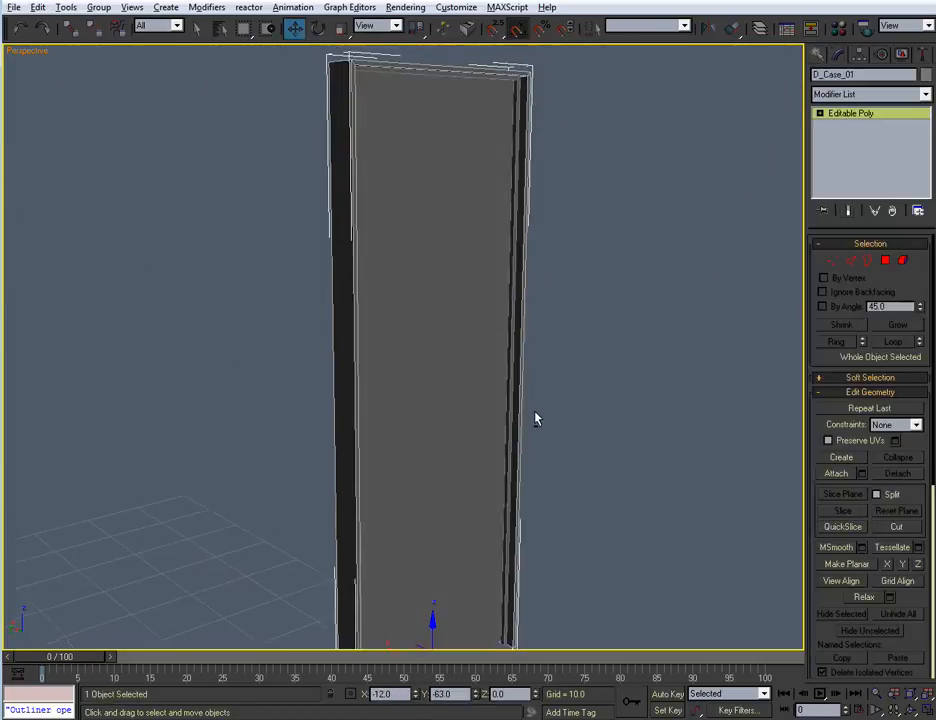
{"action": "left_click", "coordinate": [851, 261]}
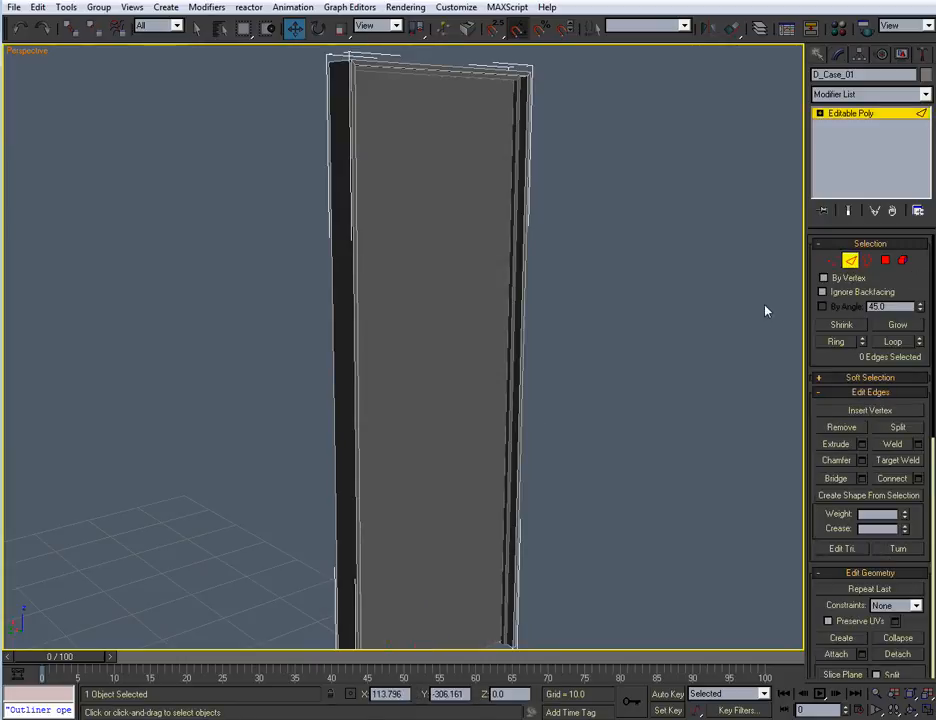
{"action": "scroll", "coordinate": [489, 345], "scroll_direction": "up", "scroll_amount": 10}
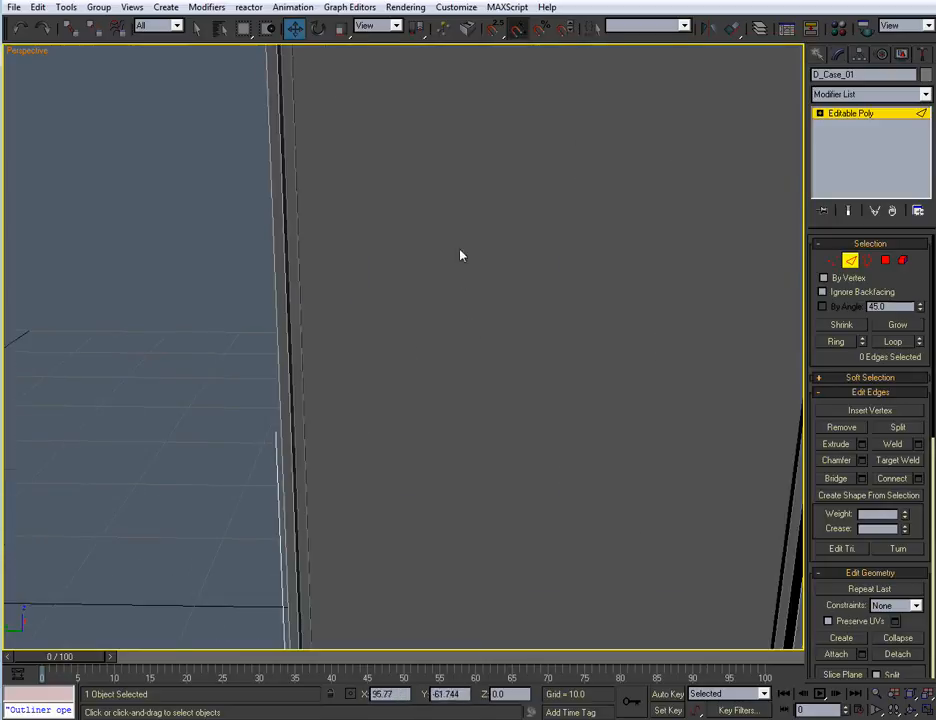
{"action": "middle_click_drag", "start_coordinate": [461, 223], "coordinate": [406, 348], "text": "alt"}
{"action": "left_click", "coordinate": [259, 377]}
{"action": "middle_click_drag", "start_coordinate": [322, 274], "coordinate": [380, 407]}
{"action": "left_click", "coordinate": [312, 126], "text": "ctrl"}
{"action": "middle_click_drag", "start_coordinate": [625, 352], "coordinate": [170, 395]}
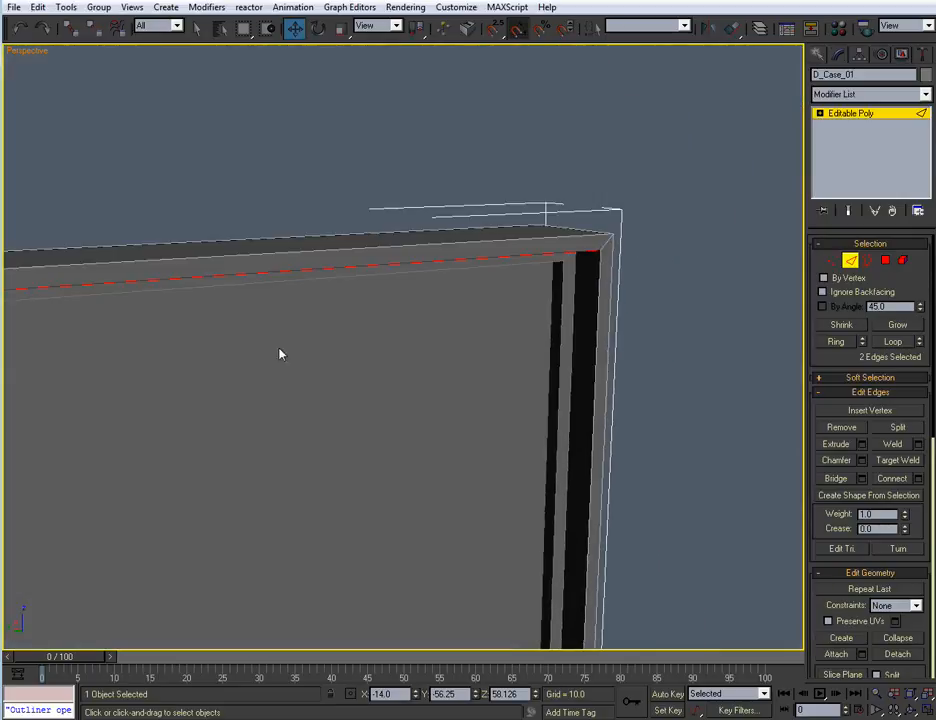
{"action": "left_click", "coordinate": [599, 268], "text": "ctrl"}
{"action": "middle_click_drag", "start_coordinate": [523, 503], "coordinate": [564, 198]}
{"action": "scroll", "coordinate": [541, 274], "scroll_direction": "down", "scroll_amount": 6}
{"action": "middle_click_drag", "start_coordinate": [473, 431], "coordinate": [500, 224]}
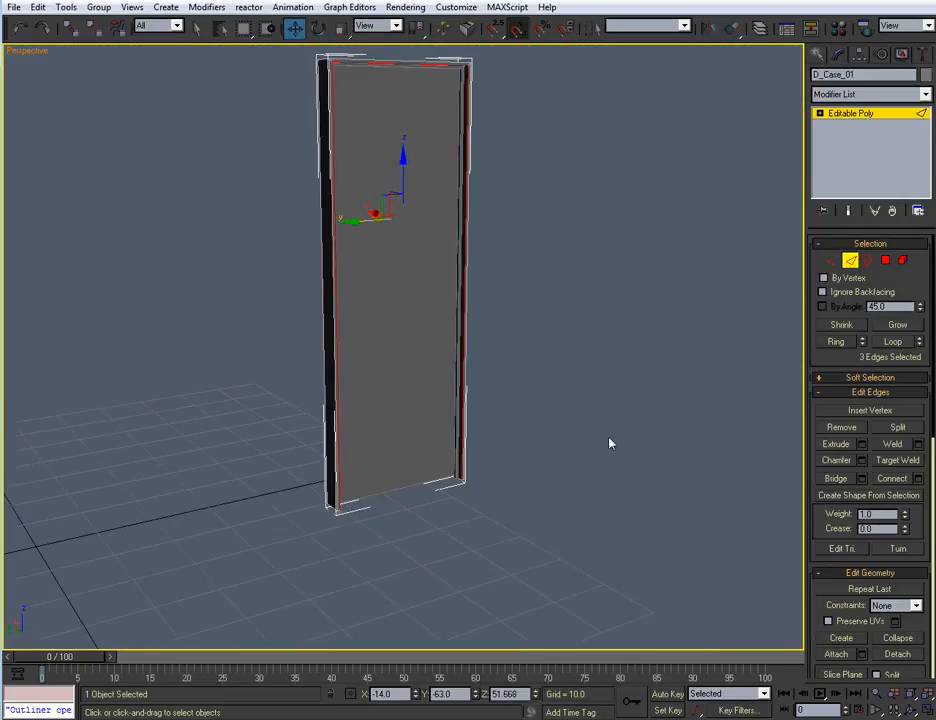
Create a Linear shape from the selected case edges, leave edge editing and select the new shape
{"action": "left_click", "coordinate": [877, 501]}
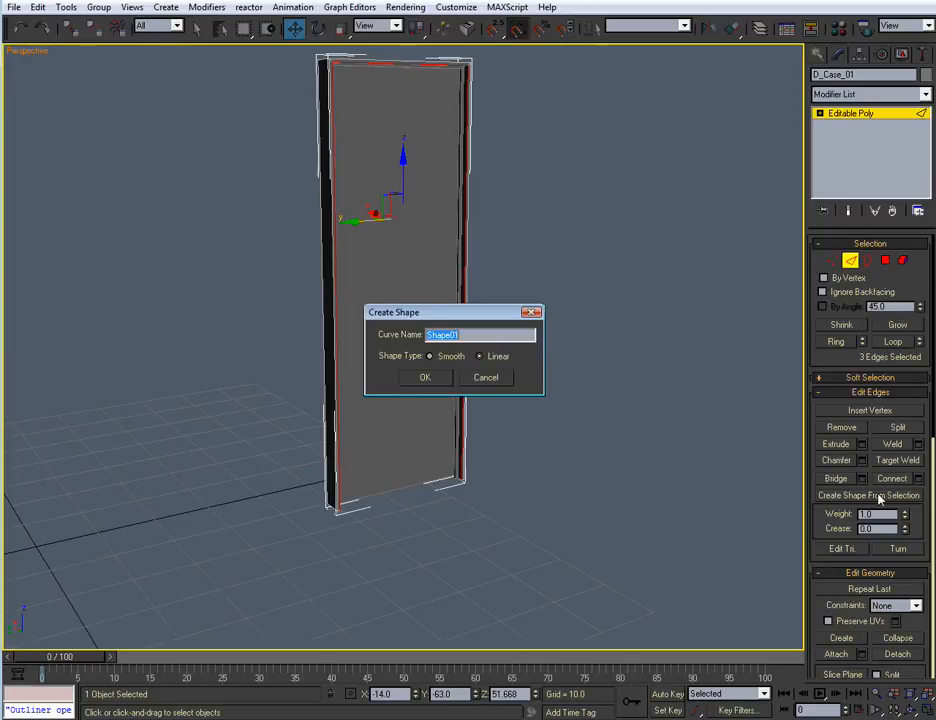
{"action": "left_click_drag", "start_coordinate": [462, 335], "coordinate": [415, 330]}
{"action": "left_click", "coordinate": [423, 381]}
{"action": "middle_click_drag", "start_coordinate": [441, 420], "coordinate": [455, 421], "text": "alt"}
{"action": "left_click", "coordinate": [850, 262]}
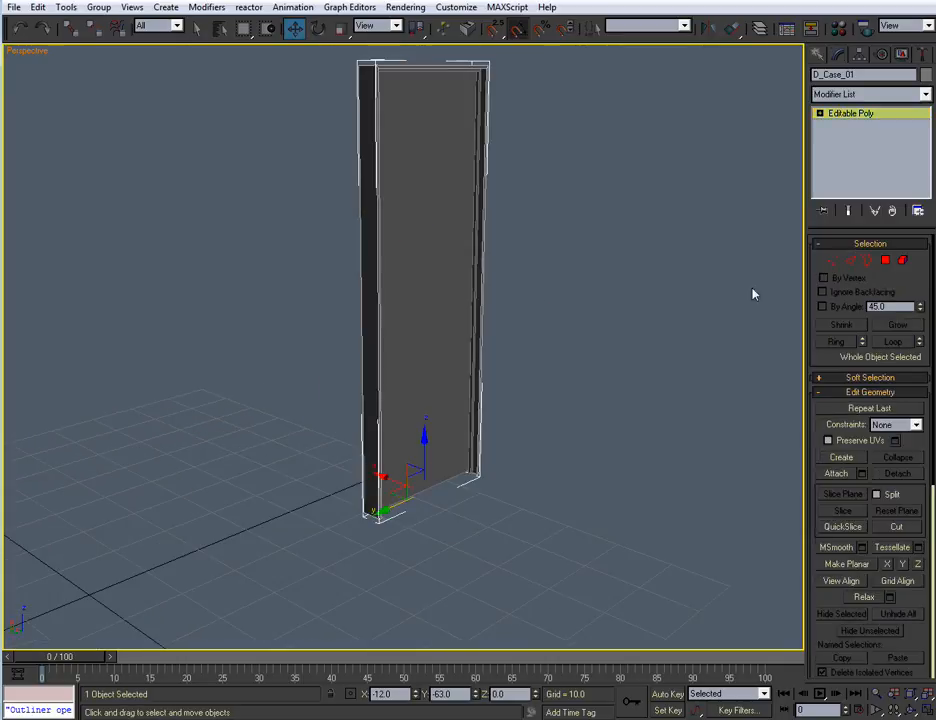
{"action": "left_click", "coordinate": [623, 297]}
{"action": "middle_click_drag", "start_coordinate": [621, 298], "coordinate": [550, 337], "text": "alt"}
{"action": "left_click", "coordinate": [472, 258]}
{"action": "middle_click_drag", "start_coordinate": [472, 258], "coordinate": [500, 260], "text": "alt"}
{"action": "scroll", "coordinate": [547, 273], "scroll_direction": "up", "scroll_amount": 3}
Create a Loft along the extracted case-edge path using D_Trim_01 as an instanced cross-section, and view the trim around the door
{"action": "left_click", "coordinate": [819, 57]}
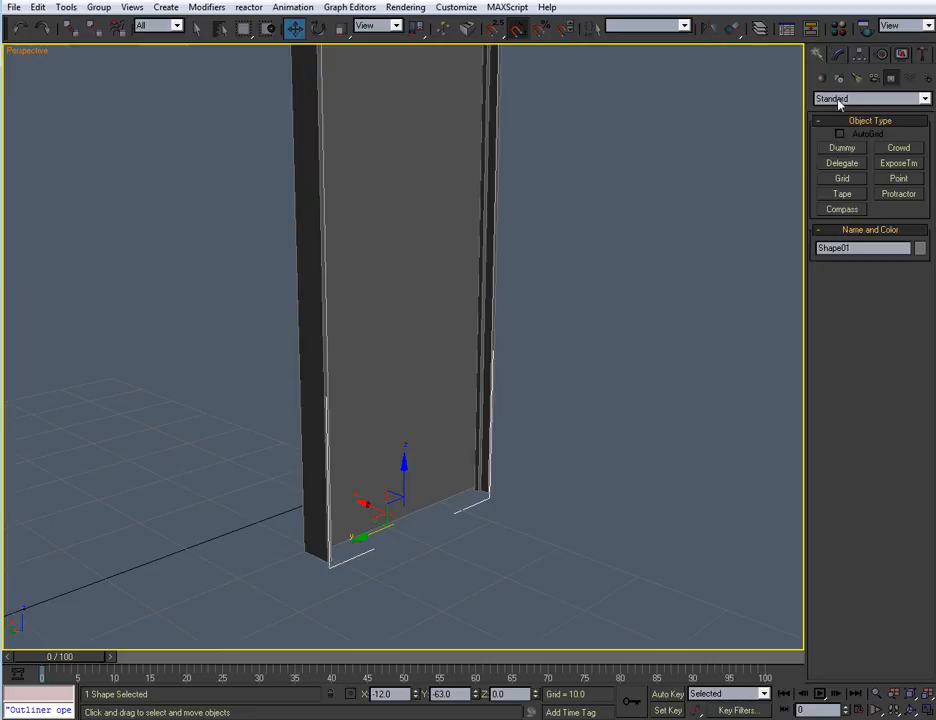
{"action": "left_click", "coordinate": [821, 78]}
{"action": "left_click", "coordinate": [850, 99]}
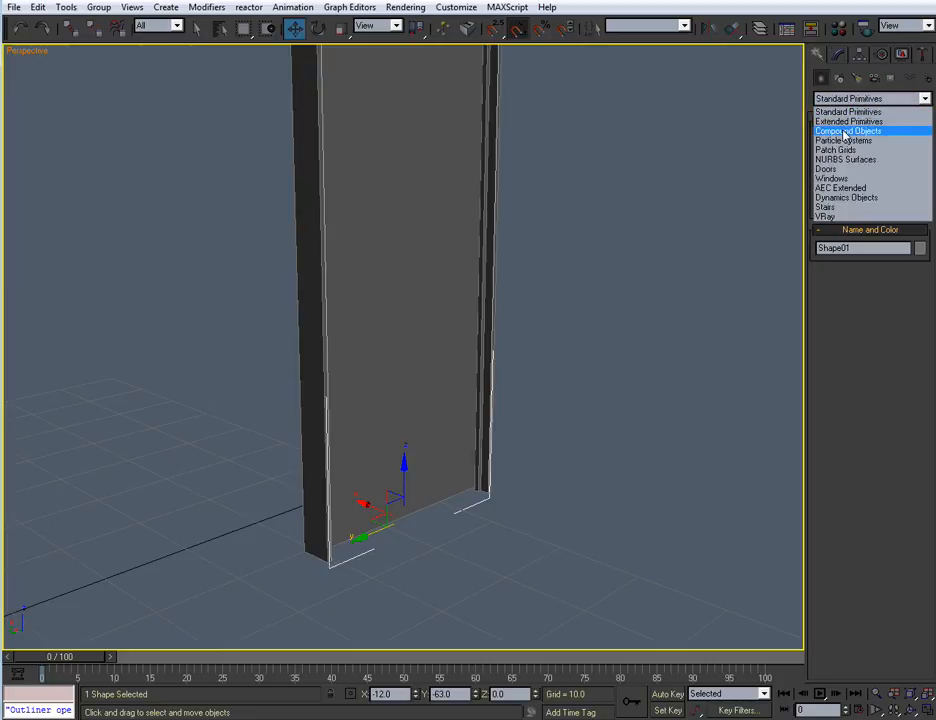
{"action": "left_click", "coordinate": [840, 131]}
{"action": "left_click", "coordinate": [842, 209]}
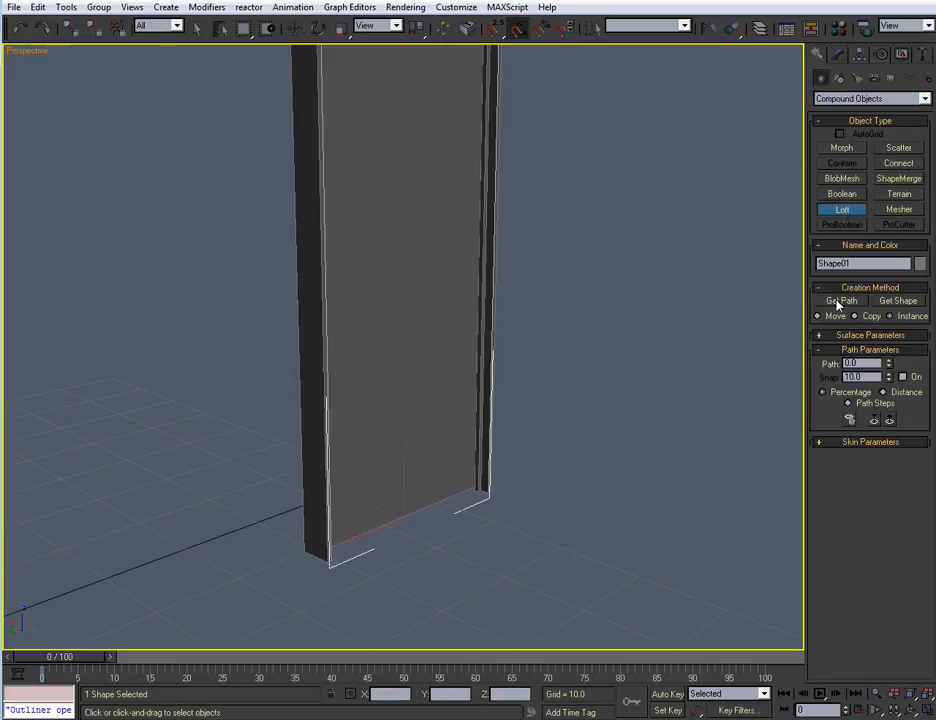
{"action": "left_click", "coordinate": [895, 302]}
{"action": "scroll", "coordinate": [534, 360], "scroll_direction": "up", "scroll_amount": 5}
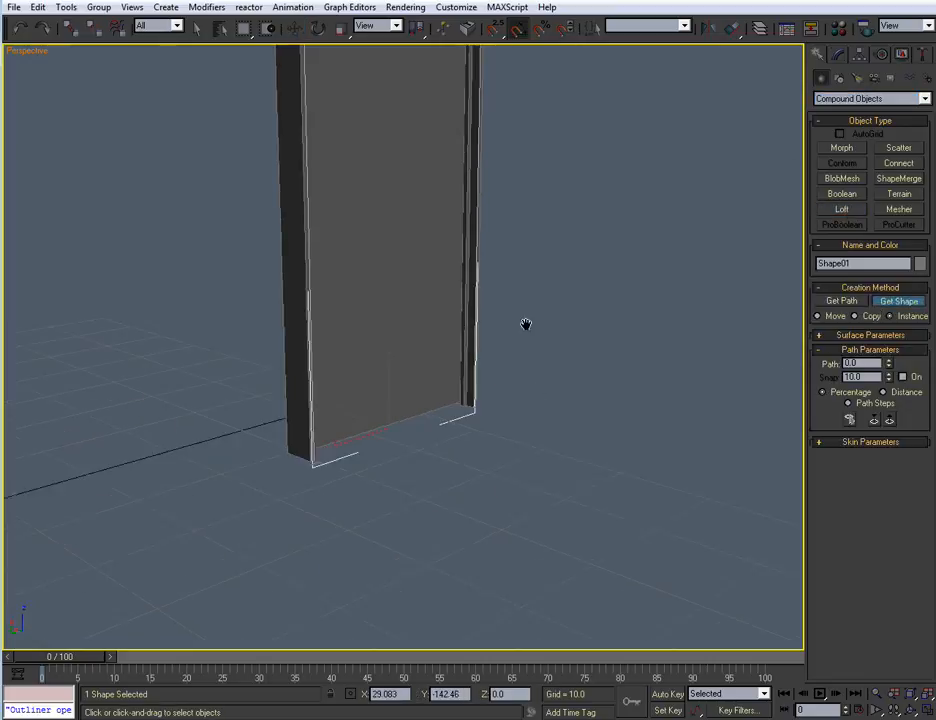
{"action": "scroll", "coordinate": [545, 200], "scroll_direction": "down", "scroll_amount": 5}
{"action": "scroll", "coordinate": [437, 341], "scroll_direction": "up", "scroll_amount": 6}
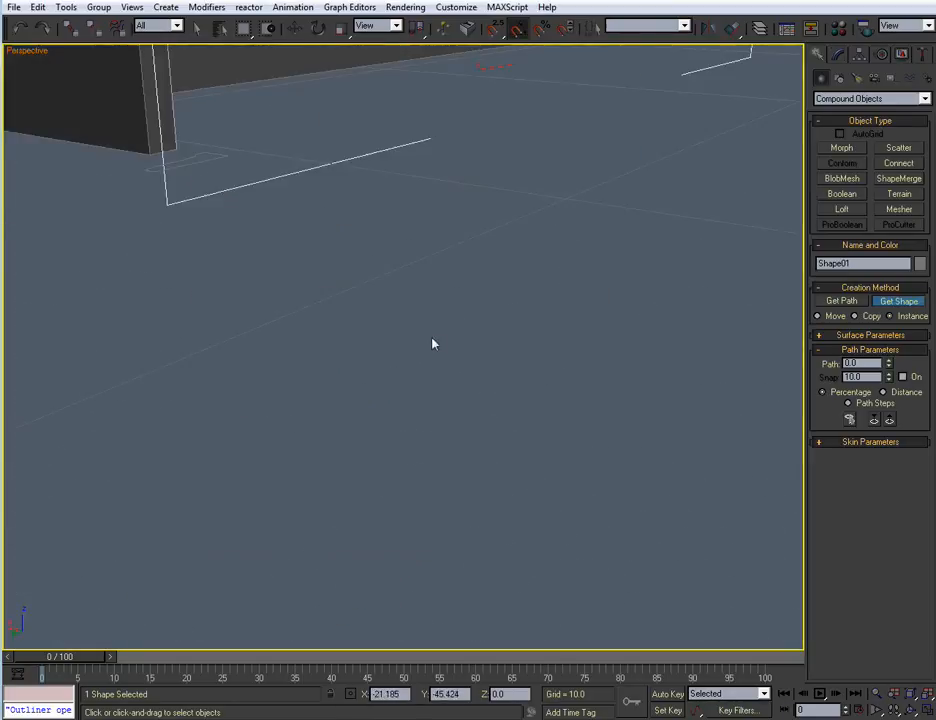
{"action": "left_click", "coordinate": [357, 421]}
{"action": "middle_click_drag", "start_coordinate": [440, 325], "coordinate": [432, 433]}
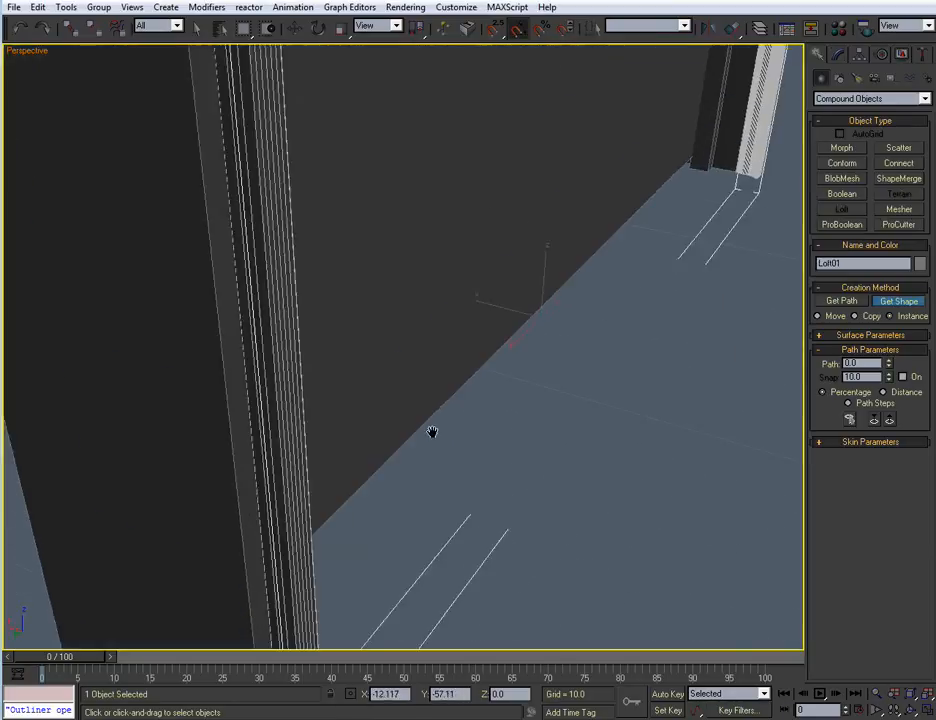
{"action": "scroll", "coordinate": [493, 326], "scroll_direction": "down", "scroll_amount": 5}
{"action": "middle_click_drag", "start_coordinate": [493, 326], "coordinate": [507, 582], "text": "alt"}
{"action": "scroll", "coordinate": [535, 426], "scroll_direction": "down", "scroll_amount": 5}
{"action": "scroll", "coordinate": [508, 389], "scroll_direction": "up", "scroll_amount": 6}
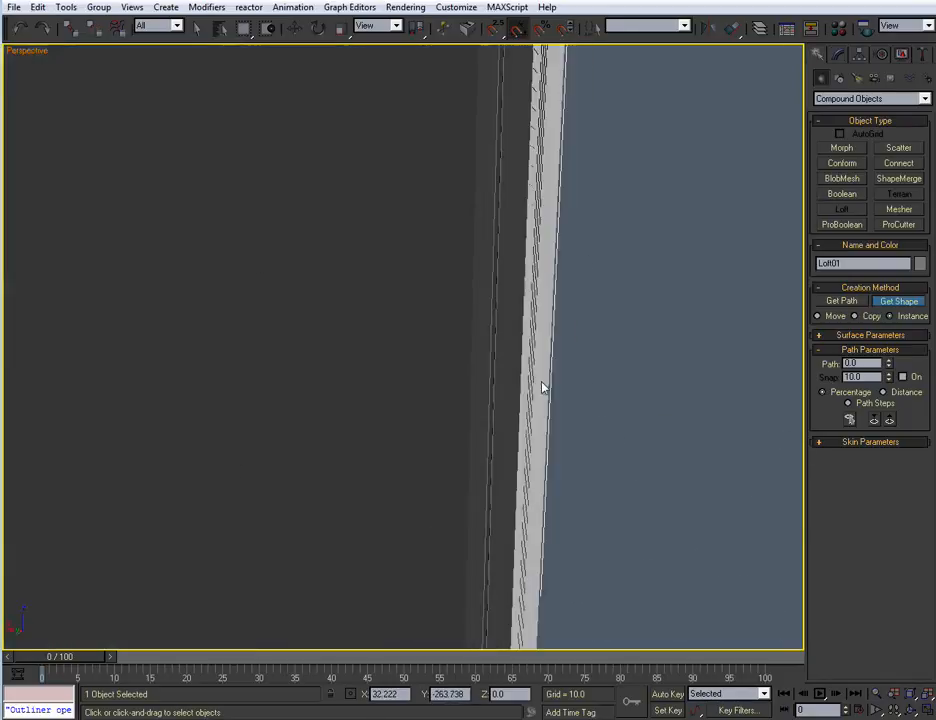
Examine the lofted trim around the door case, from the upper corner down to the foot of the jamb
{"action": "scroll", "coordinate": [542, 387], "scroll_direction": "down", "scroll_amount": 5}
{"action": "middle_click_drag", "start_coordinate": [439, 378], "coordinate": [472, 386]}
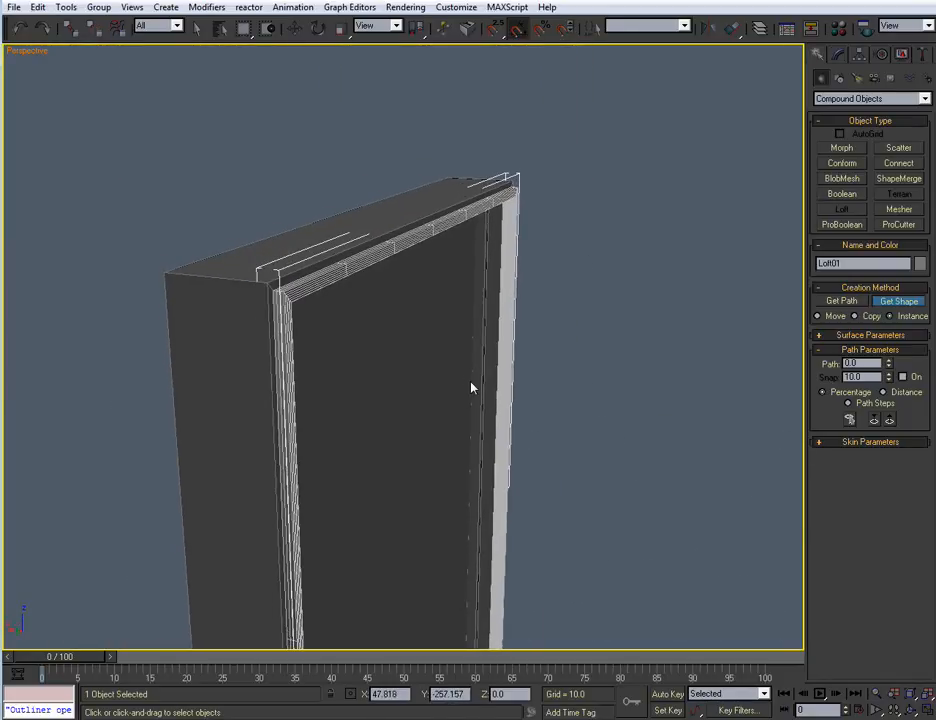
{"action": "scroll", "coordinate": [472, 386], "scroll_direction": "up", "scroll_amount": 6}
{"action": "scroll", "coordinate": [535, 393], "scroll_direction": "down", "scroll_amount": 8}
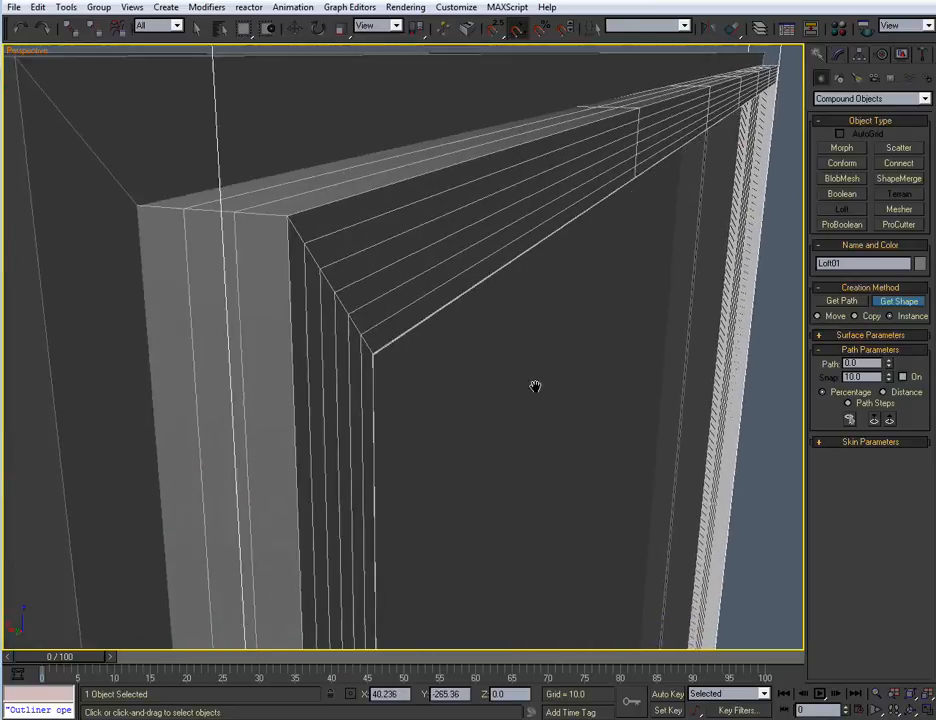
{"action": "middle_click_drag", "start_coordinate": [537, 391], "coordinate": [493, 280]}
{"action": "middle_click_drag", "start_coordinate": [491, 443], "coordinate": [475, 298]}
{"action": "scroll", "coordinate": [475, 297], "scroll_direction": "up", "scroll_amount": 5}
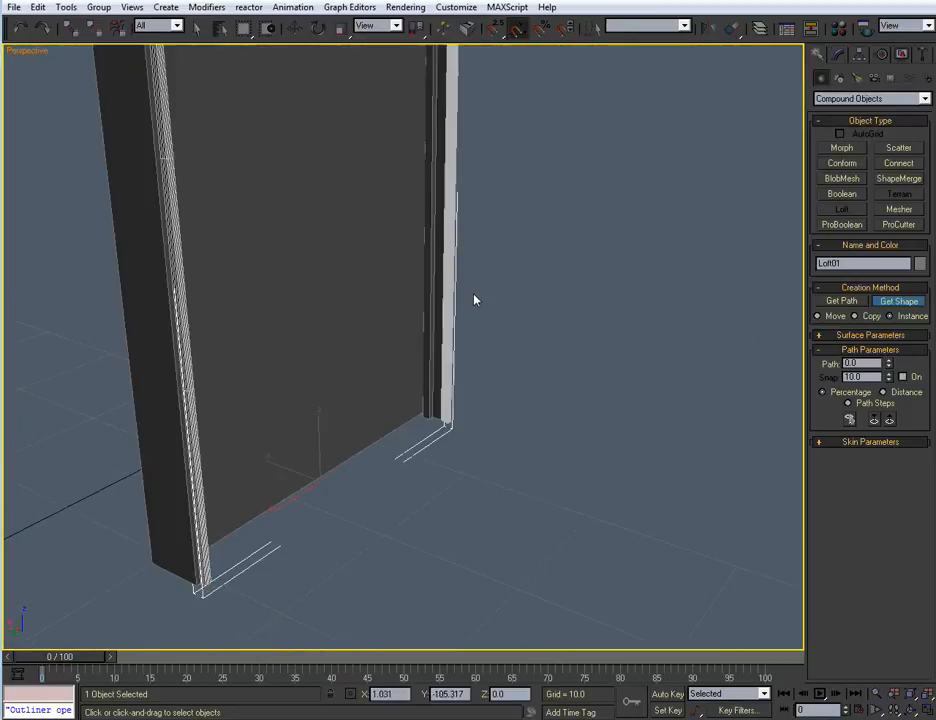
{"action": "middle_click_drag", "start_coordinate": [445, 400], "coordinate": [505, 280]}
{"action": "scroll", "coordinate": [423, 361], "scroll_direction": "up", "scroll_amount": 4}
{"action": "scroll", "coordinate": [475, 352], "scroll_direction": "up", "scroll_amount": 4}
{"action": "middle_click_drag", "start_coordinate": [423, 359], "coordinate": [499, 324]}
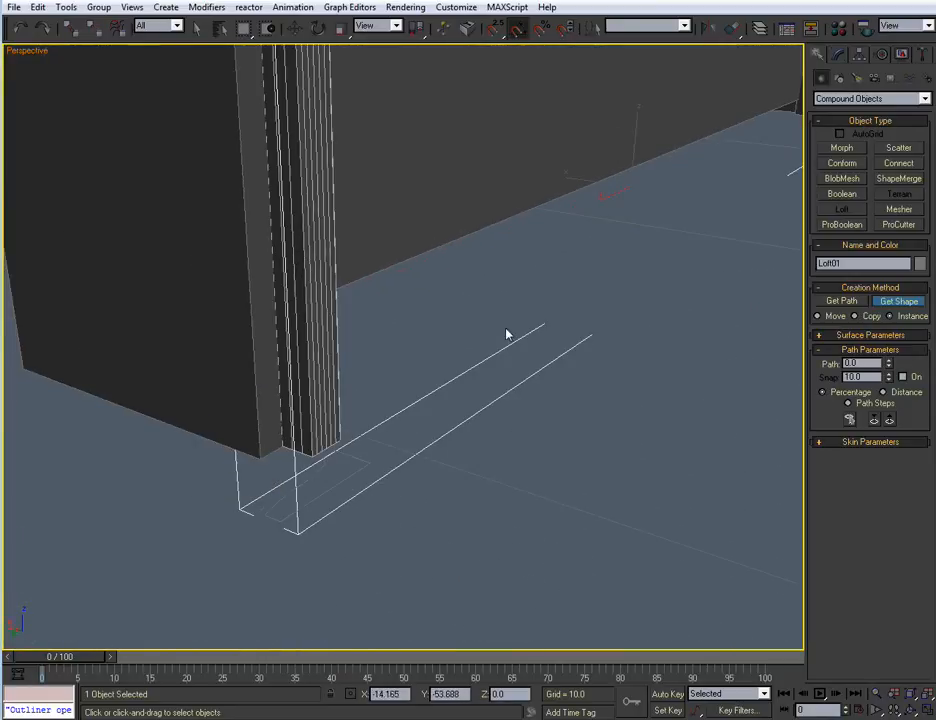
Select the loft's cross-section at Shape level and rotate it about its vertical axis so its molded side faces away from the case
{"action": "left_click", "coordinate": [843, 54]}
{"action": "middle_click_drag", "start_coordinate": [466, 248], "coordinate": [430, 305]}
{"action": "left_click", "coordinate": [819, 114]}
{"action": "left_click", "coordinate": [847, 125]}
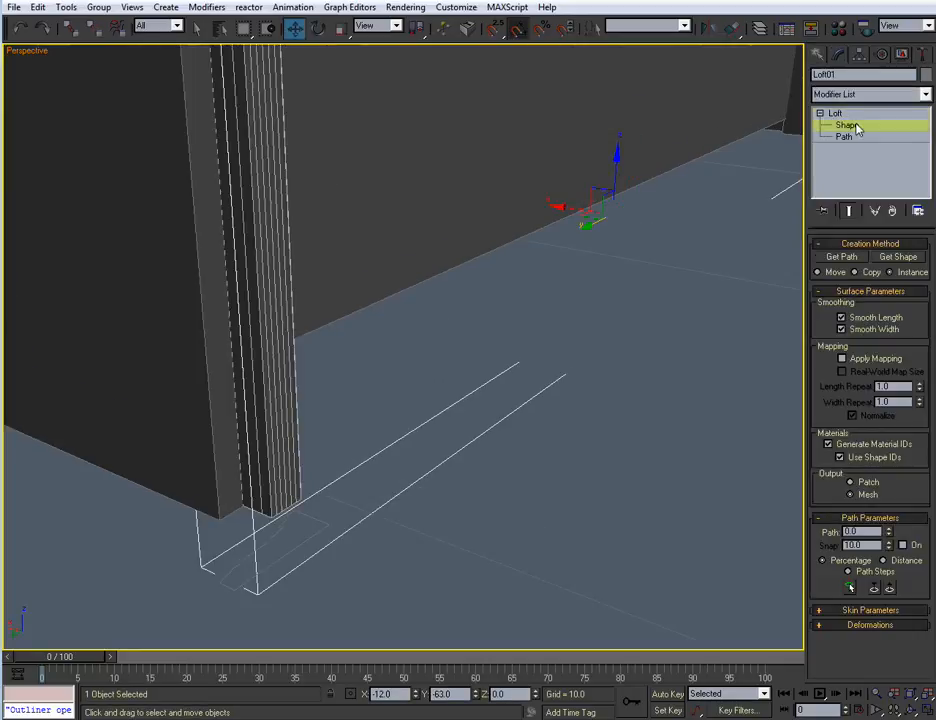
{"action": "scroll", "coordinate": [398, 400], "scroll_direction": "down", "scroll_amount": 2}
{"action": "mouse_move", "coordinate": [397, 442]}
{"action": "middle_mouse_down"}
{"action": "mouse_move", "coordinate": [398, 400]}
{"action": "mouse_move", "coordinate": [403, 436]}
{"action": "middle_mouse_up"}
{"action": "left_click_drag", "start_coordinate": [491, 265], "coordinate": [279, 459]}
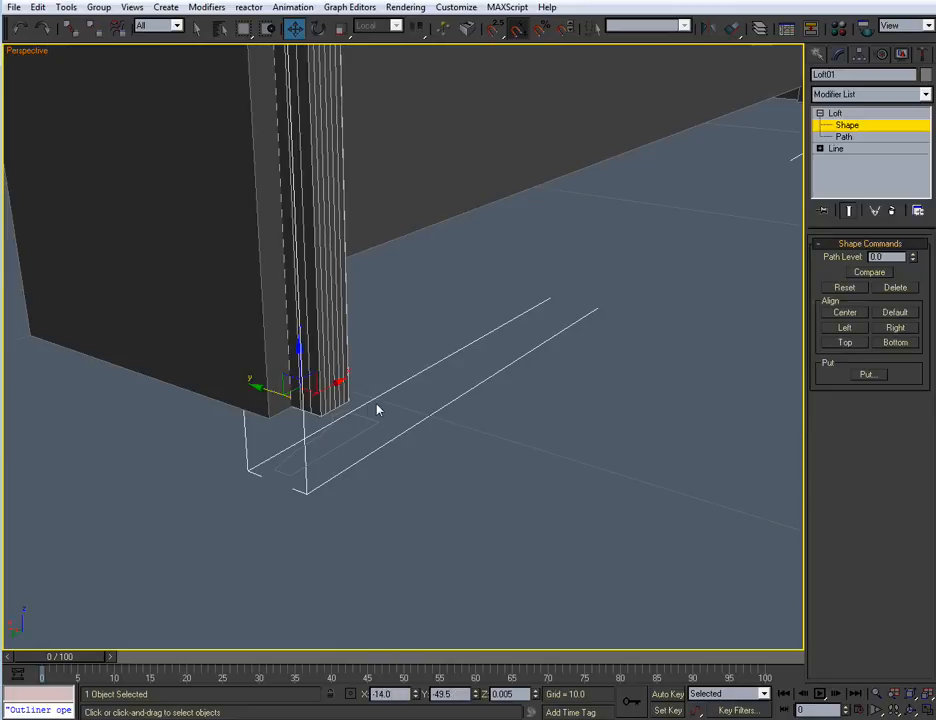
{"action": "key", "text": "e"}
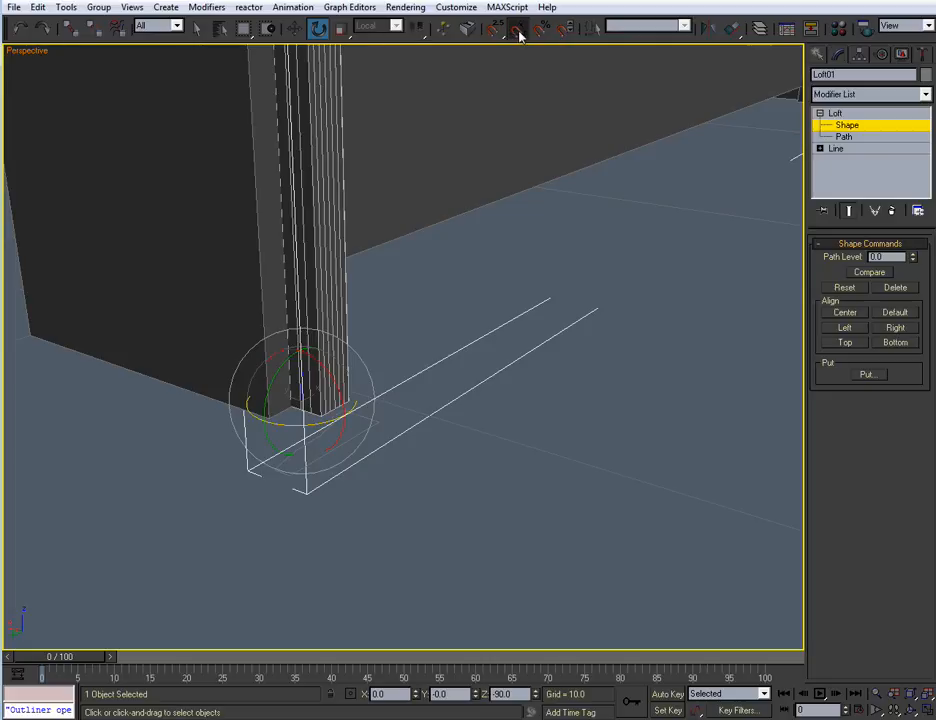
{"action": "left_click_drag", "start_coordinate": [324, 420], "coordinate": [255, 439]}
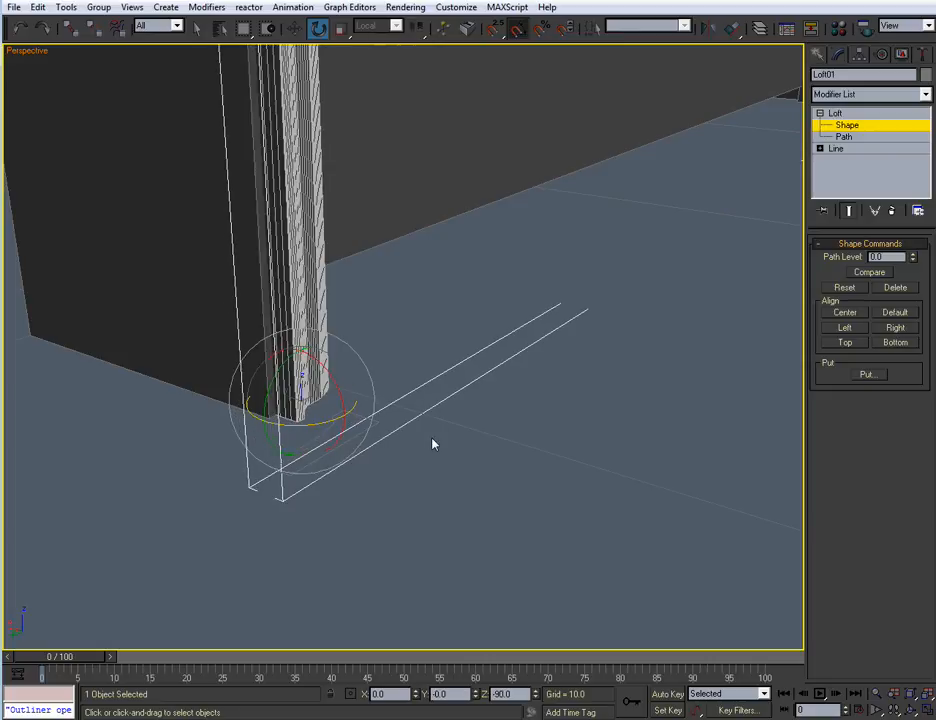
Examine the rotated trim profile along the jambs and head of the door
{"action": "mouse_move", "coordinate": [440, 442]}
{"action": "middle_mouse_down", "text": "alt"}
{"action": "mouse_move", "coordinate": [421, 443]}
{"action": "mouse_move", "coordinate": [434, 448]}
{"action": "middle_mouse_up", "text": "alt"}
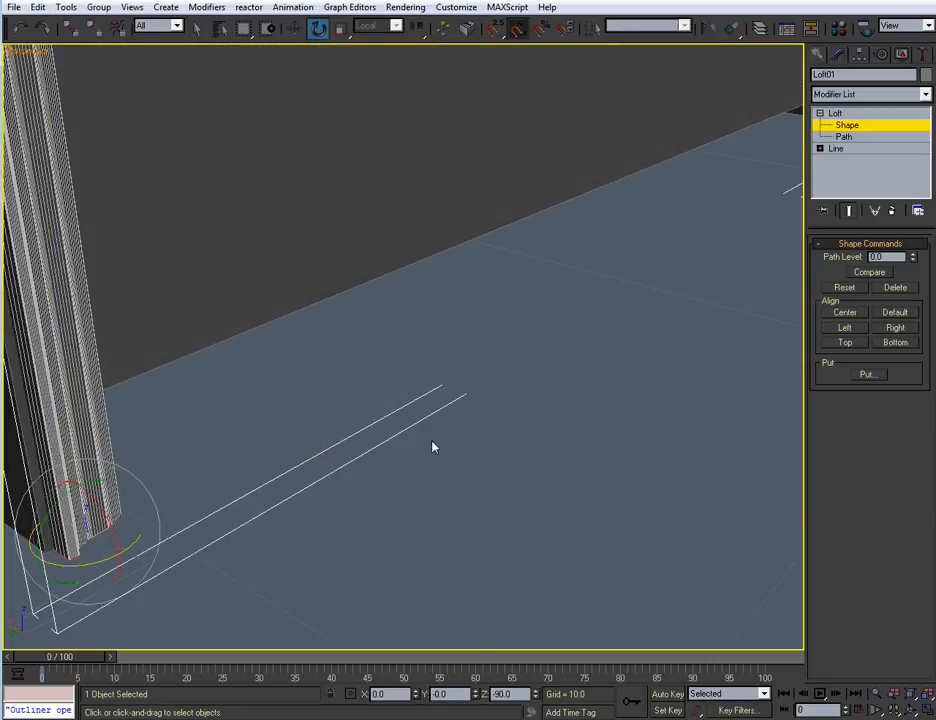
{"action": "key", "text": "z"}
{"action": "mouse_move", "coordinate": [443, 381]}
{"action": "middle_mouse_down", "text": "alt"}
{"action": "mouse_move", "coordinate": [395, 409]}
{"action": "mouse_move", "coordinate": [349, 407]}
{"action": "middle_mouse_up", "text": "alt"}
{"action": "scroll", "coordinate": [349, 407], "scroll_direction": "up", "scroll_amount": 5}
{"action": "mouse_move", "coordinate": [349, 310]}
{"action": "middle_mouse_down"}
{"action": "mouse_move", "coordinate": [355, 464]}
{"action": "mouse_move", "coordinate": [391, 478]}
{"action": "mouse_move", "coordinate": [361, 466]}
{"action": "mouse_move", "coordinate": [384, 440]}
{"action": "middle_mouse_up"}
{"action": "scroll", "coordinate": [391, 478], "scroll_direction": "up", "scroll_amount": 3}
{"action": "scroll", "coordinate": [391, 478], "scroll_direction": "up", "scroll_amount": 3}
{"action": "middle_click_drag", "start_coordinate": [230, 270], "coordinate": [411, 215]}
{"action": "scroll", "coordinate": [411, 215], "scroll_direction": "down", "scroll_amount": 6}
{"action": "middle_click_drag", "start_coordinate": [432, 348], "coordinate": [366, 175]}
In the Left view, move the loft's cross-section along its local X axis so the trim sits outward of the case-edge path
{"action": "key", "text": "alt+w"}
{"action": "middle_click_drag", "start_coordinate": [245, 496], "coordinate": [520, 278]}
{"action": "key", "text": "alt+w"}
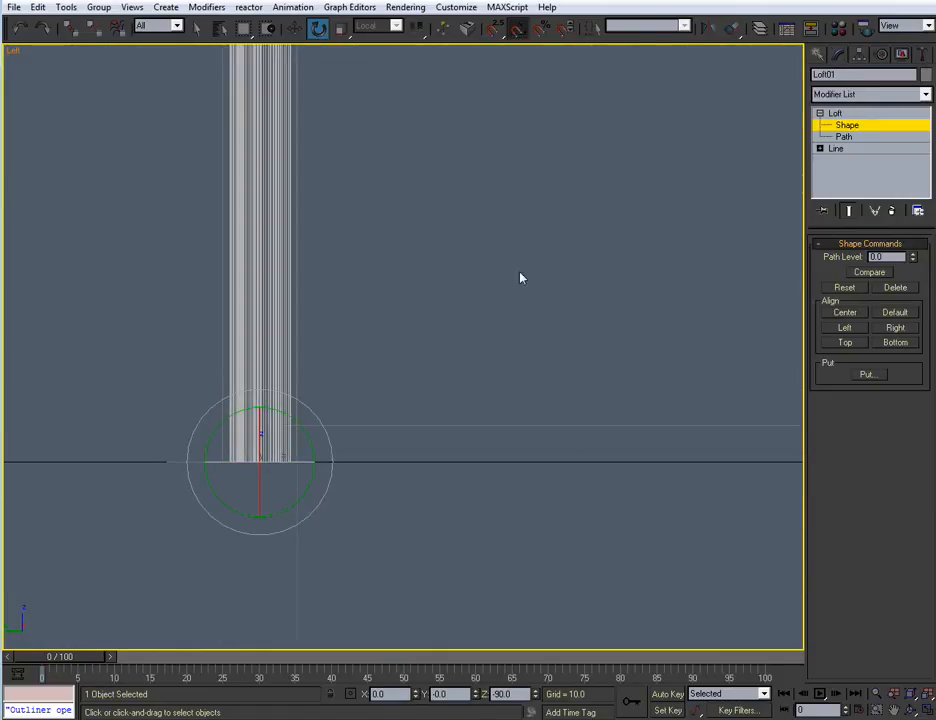
{"action": "key", "text": "w"}
{"action": "middle_click_drag", "start_coordinate": [401, 364], "coordinate": [452, 256]}
{"action": "scroll", "coordinate": [395, 363], "scroll_direction": "down", "scroll_amount": 3}
{"action": "scroll", "coordinate": [453, 257], "scroll_direction": "up", "scroll_amount": 4}
{"action": "middle_click_drag", "start_coordinate": [411, 306], "coordinate": [424, 353]}
{"action": "scroll", "coordinate": [315, 361], "scroll_direction": "up", "scroll_amount": 4}
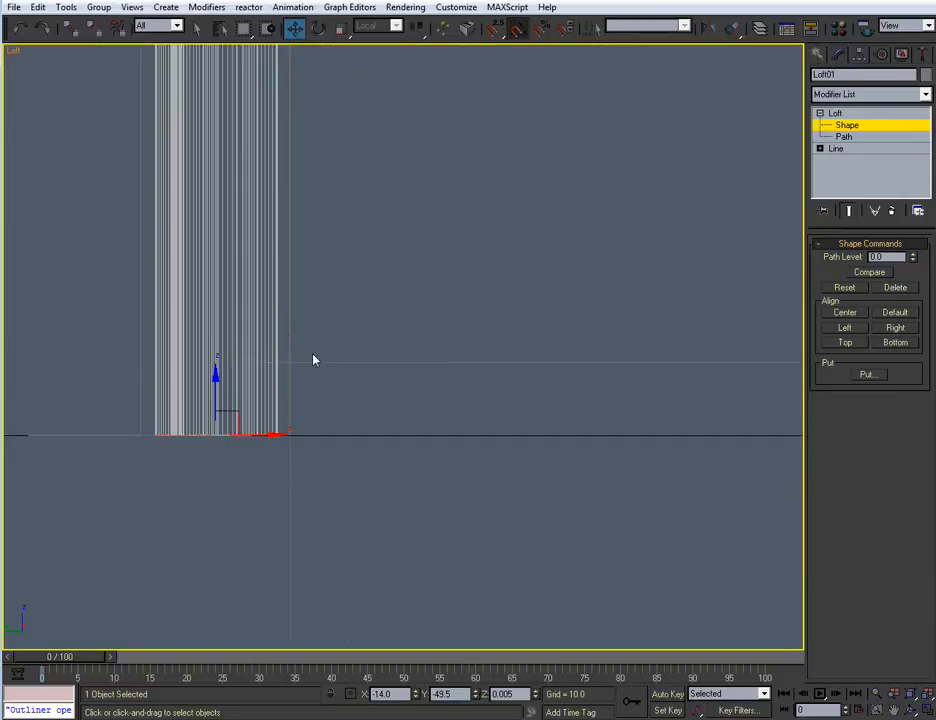
{"action": "left_click_drag", "start_coordinate": [274, 447], "coordinate": [205, 446]}
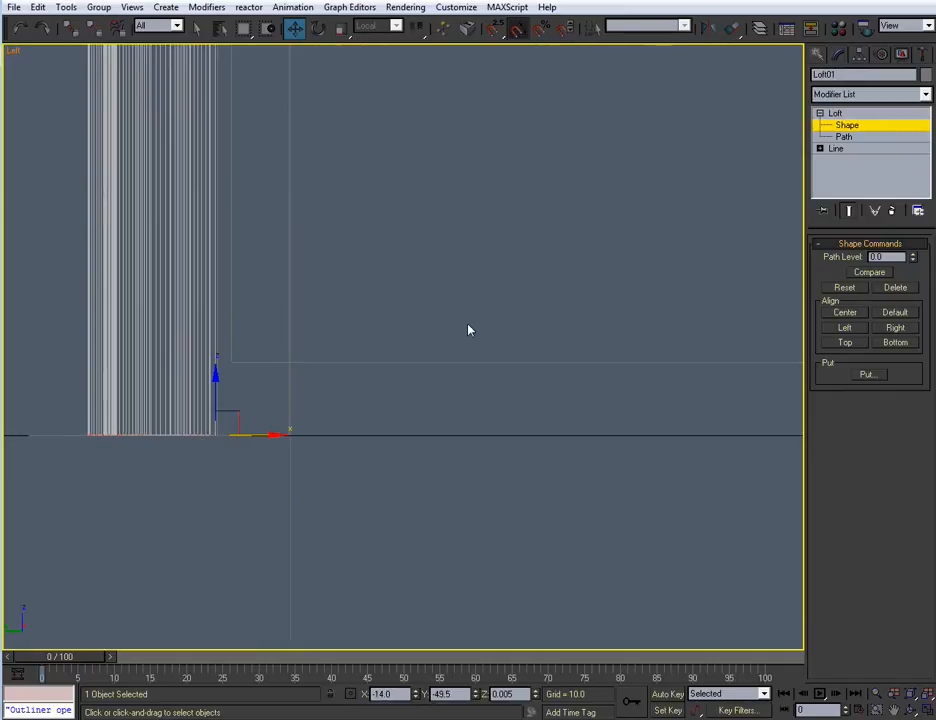
Inspect the shifted trim against the case at the jamb's foot in the Perspective view and deselect the cross-section
{"action": "scroll", "coordinate": [378, 453], "scroll_direction": "down", "scroll_amount": 5}
{"action": "key", "text": "alt+w"}
{"action": "middle_click_drag", "start_coordinate": [489, 422], "coordinate": [472, 402]}
{"action": "key", "text": "alt+w"}
{"action": "scroll", "coordinate": [453, 457], "scroll_direction": "up", "scroll_amount": 3}
{"action": "middle_click_drag", "start_coordinate": [454, 457], "coordinate": [476, 253]}
{"action": "scroll", "coordinate": [474, 300], "scroll_direction": "up", "scroll_amount": 2}
{"action": "middle_click_drag", "start_coordinate": [460, 384], "coordinate": [502, 316]}
{"action": "scroll", "coordinate": [474, 509], "scroll_direction": "up", "scroll_amount": 3}
{"action": "middle_click_drag", "start_coordinate": [474, 511], "coordinate": [426, 355], "text": "alt"}
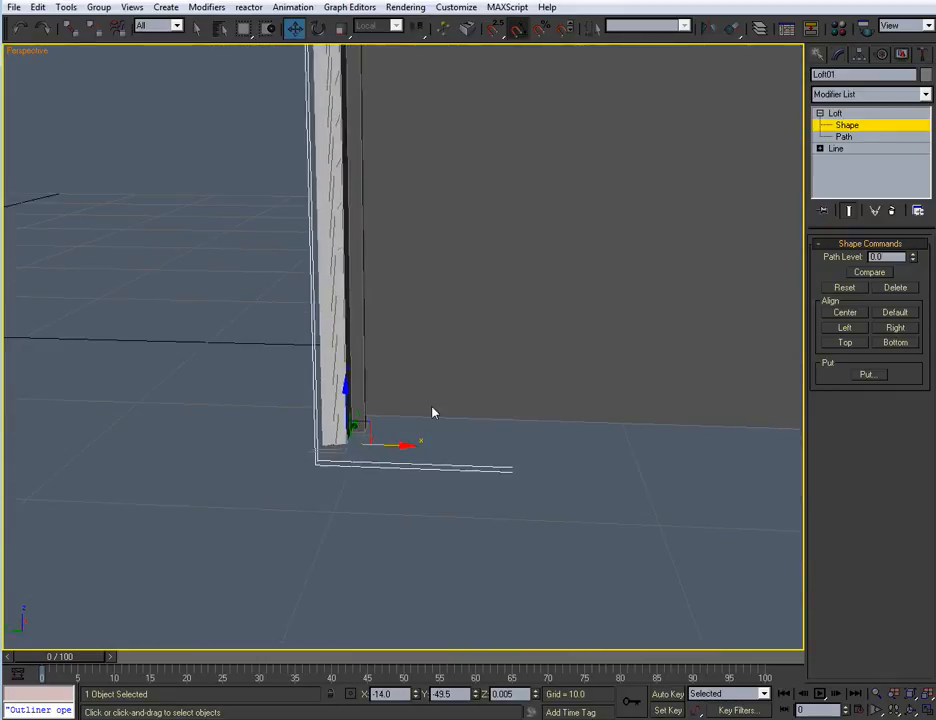
{"action": "scroll", "coordinate": [433, 412], "scroll_direction": "down", "scroll_amount": 5}
{"action": "middle_click_drag", "start_coordinate": [416, 522], "coordinate": [514, 318]}
{"action": "scroll", "coordinate": [507, 392], "scroll_direction": "up", "scroll_amount": 4}
{"action": "scroll", "coordinate": [507, 392], "scroll_direction": "down", "scroll_amount": 2}
{"action": "middle_click_drag", "start_coordinate": [456, 308], "coordinate": [299, 413]}
{"action": "scroll", "coordinate": [299, 413], "scroll_direction": "up", "scroll_amount": 1}
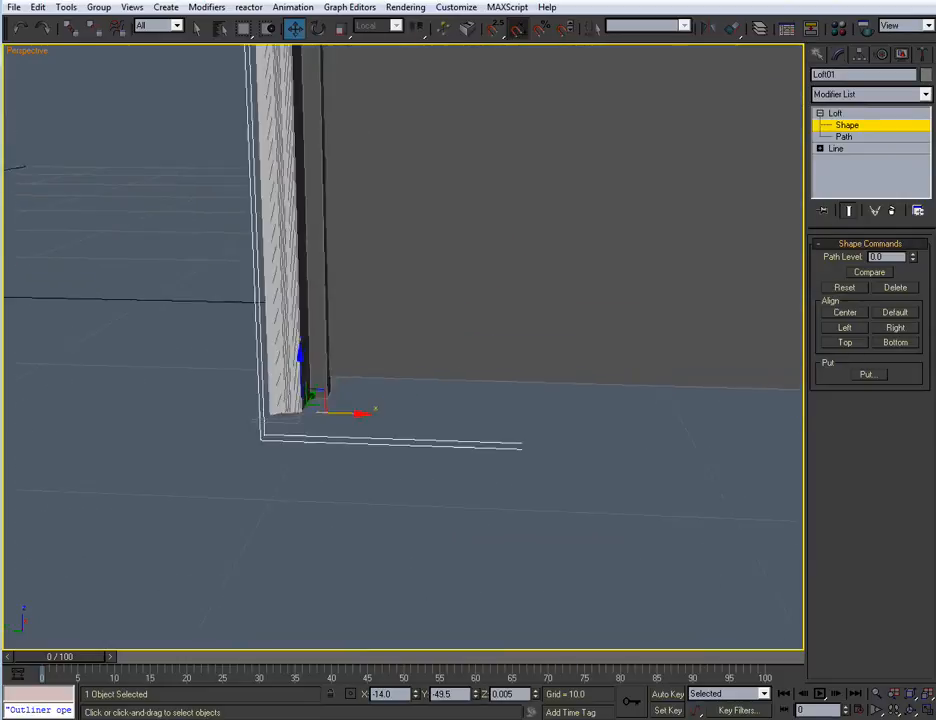
{"action": "scroll", "coordinate": [322, 371], "scroll_direction": "up", "scroll_amount": 3}
{"action": "middle_click_drag", "start_coordinate": [322, 371], "coordinate": [424, 347]}
{"action": "left_click", "coordinate": [193, 533]}
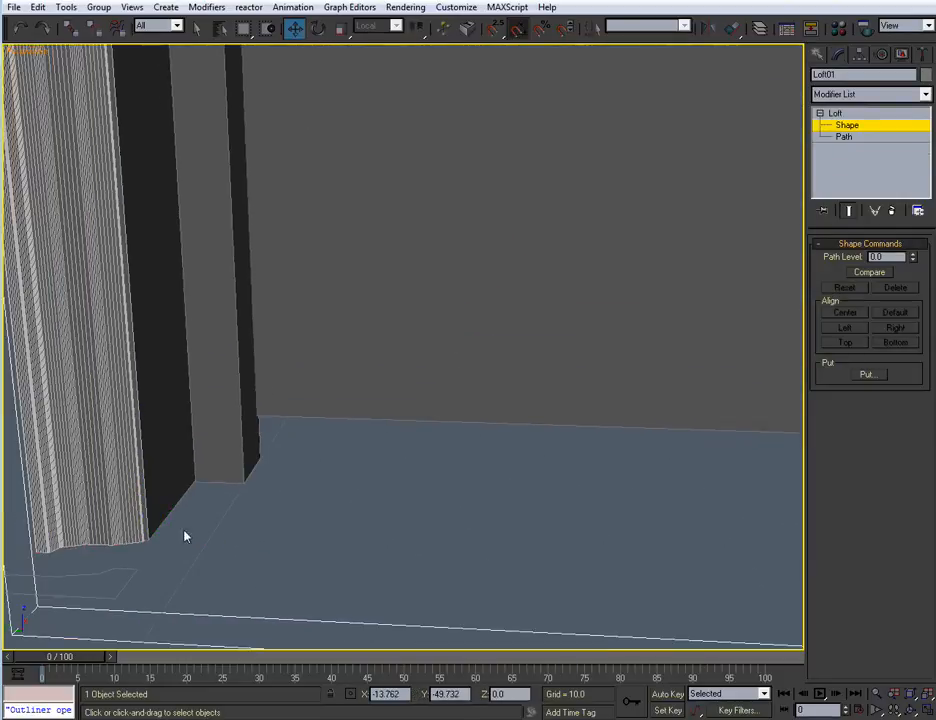
{"action": "middle_click_drag", "start_coordinate": [151, 515], "coordinate": [311, 521]}
{"action": "scroll", "coordinate": [466, 474], "scroll_direction": "up", "scroll_amount": 4}
{"action": "scroll", "coordinate": [470, 487], "scroll_direction": "down", "scroll_amount": 3}
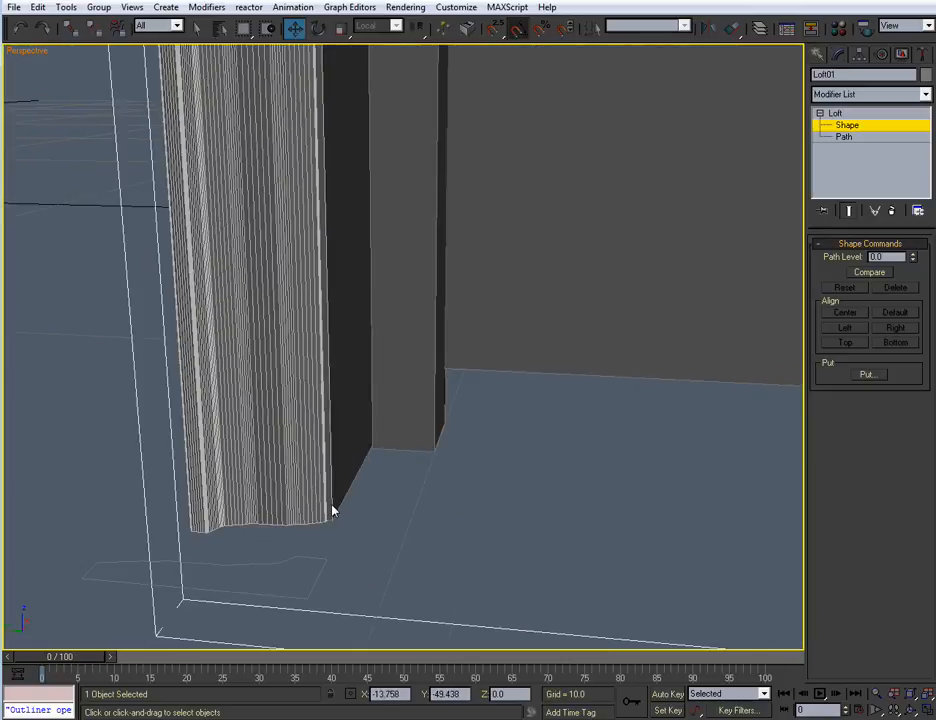
Turn off the edged-faces display and examine the shaded trim at the jamb's foot and the door's upper corner
{"action": "key", "text": "F4"}
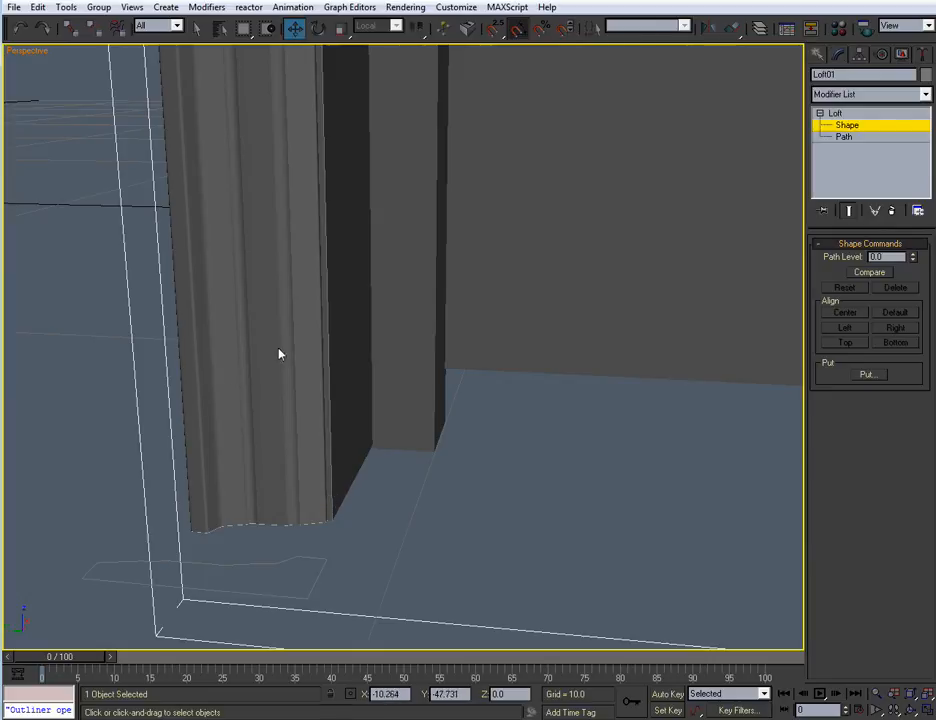
{"action": "middle_click_drag", "start_coordinate": [274, 386], "coordinate": [446, 417], "text": "alt"}
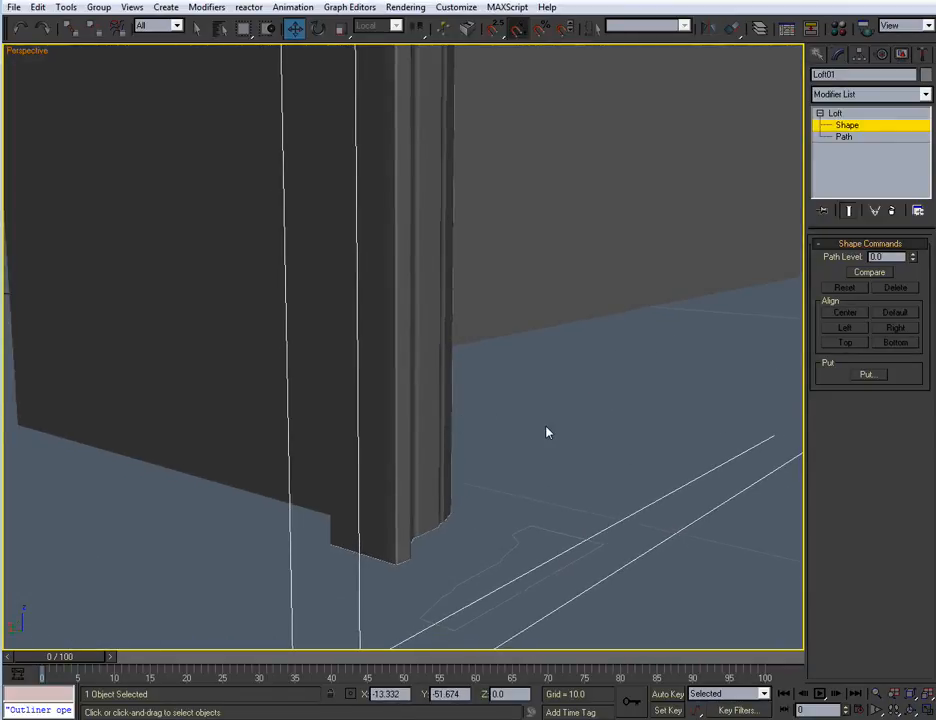
{"action": "key", "text": "z"}
{"action": "middle_click_drag", "start_coordinate": [541, 432], "coordinate": [525, 268], "text": "alt"}
{"action": "scroll", "coordinate": [490, 377], "scroll_direction": "up", "scroll_amount": 3}
{"action": "middle_click_drag", "start_coordinate": [489, 384], "coordinate": [473, 437], "text": "alt"}
{"action": "scroll", "coordinate": [275, 467], "scroll_direction": "up", "scroll_amount": 4}
{"action": "middle_click_drag", "start_coordinate": [395, 309], "coordinate": [401, 359], "text": "alt"}
{"action": "scroll", "coordinate": [401, 362], "scroll_direction": "up", "scroll_amount": 4}
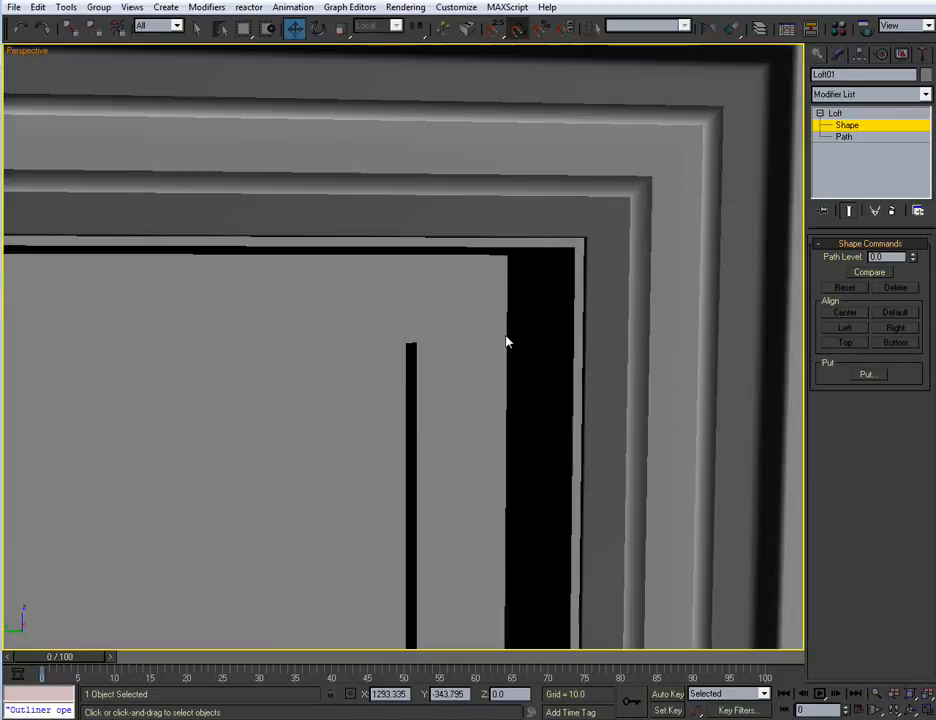
Return to the Loft level and turn off Smooth Length, keeping Smooth Width on, to sharpen the trim's mitred corners
{"action": "scroll", "coordinate": [506, 342], "scroll_direction": "down", "scroll_amount": 3}
{"action": "left_click", "coordinate": [847, 125]}
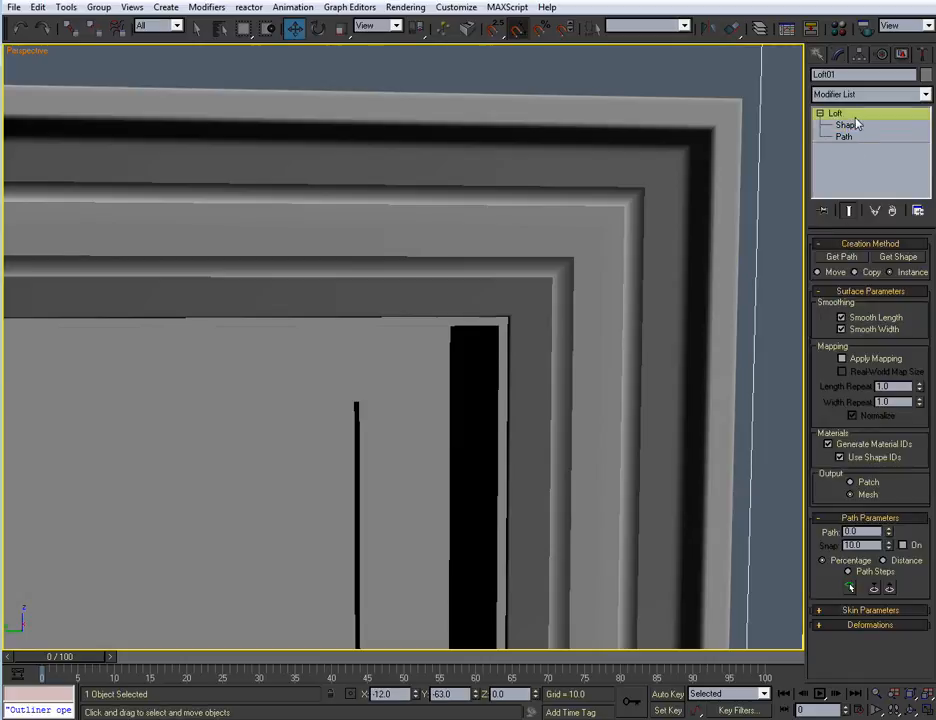
{"action": "middle_click_drag", "start_coordinate": [593, 402], "coordinate": [550, 380], "text": "alt"}
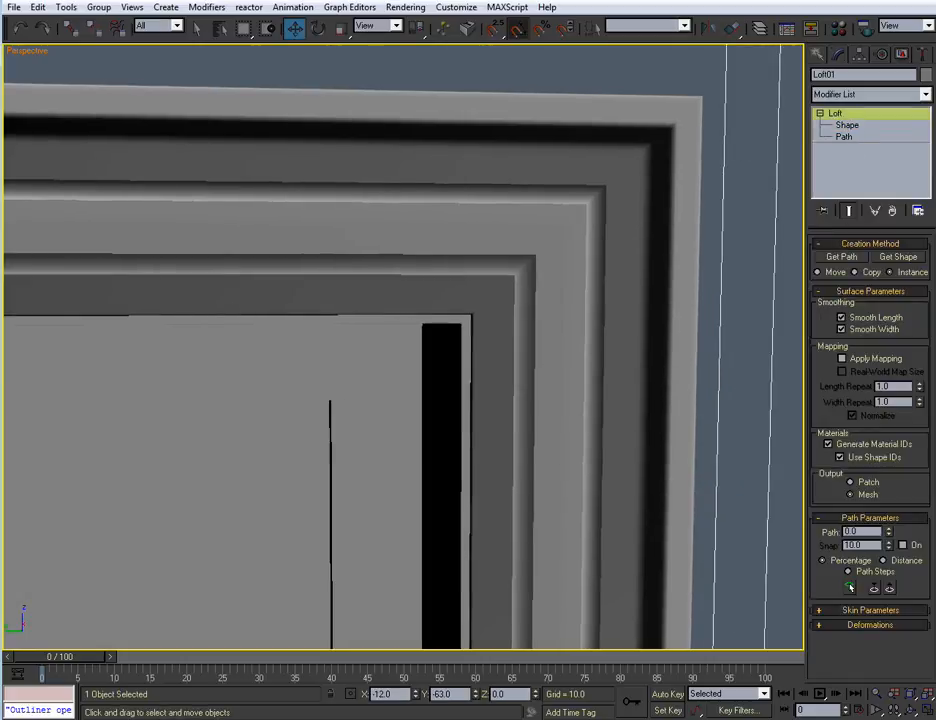
{"action": "middle_click_drag", "start_coordinate": [488, 234], "coordinate": [466, 220]}
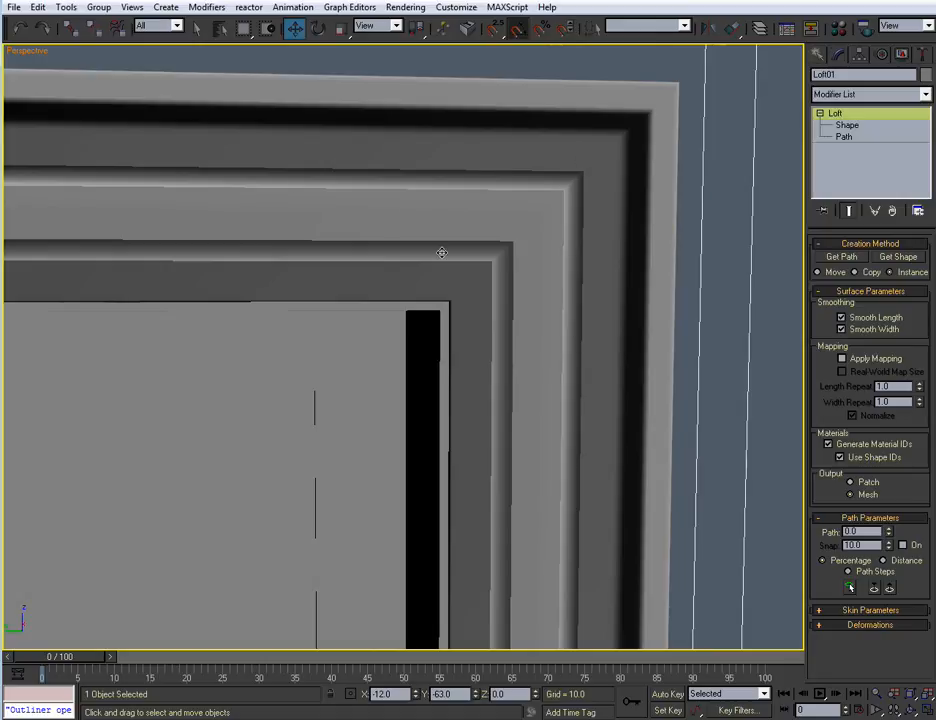
{"action": "left_click", "coordinate": [841, 330]}
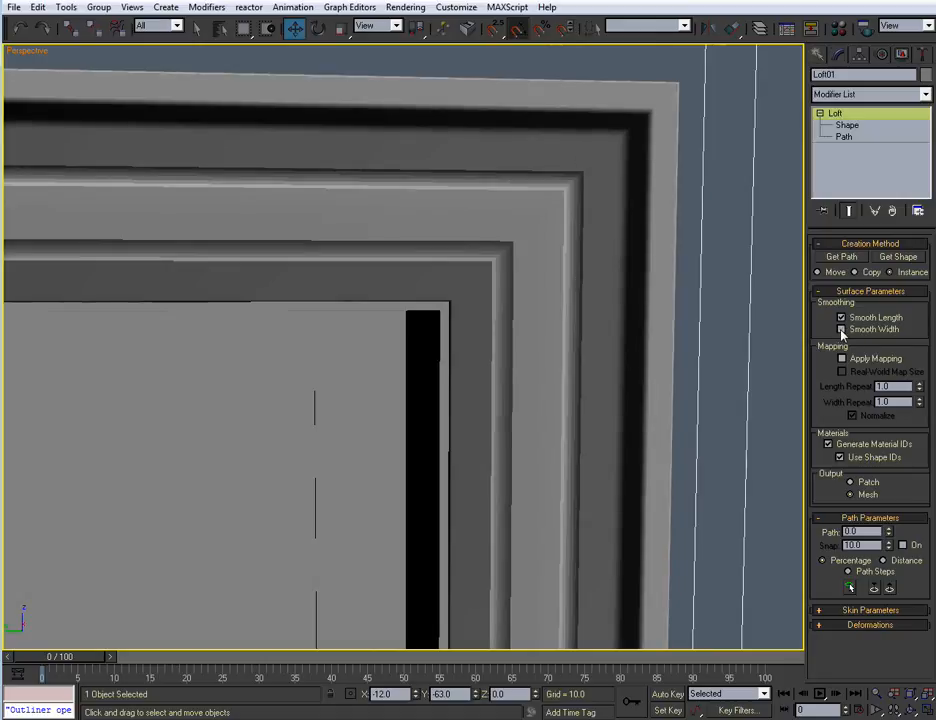
{"action": "left_click", "coordinate": [841, 318]}
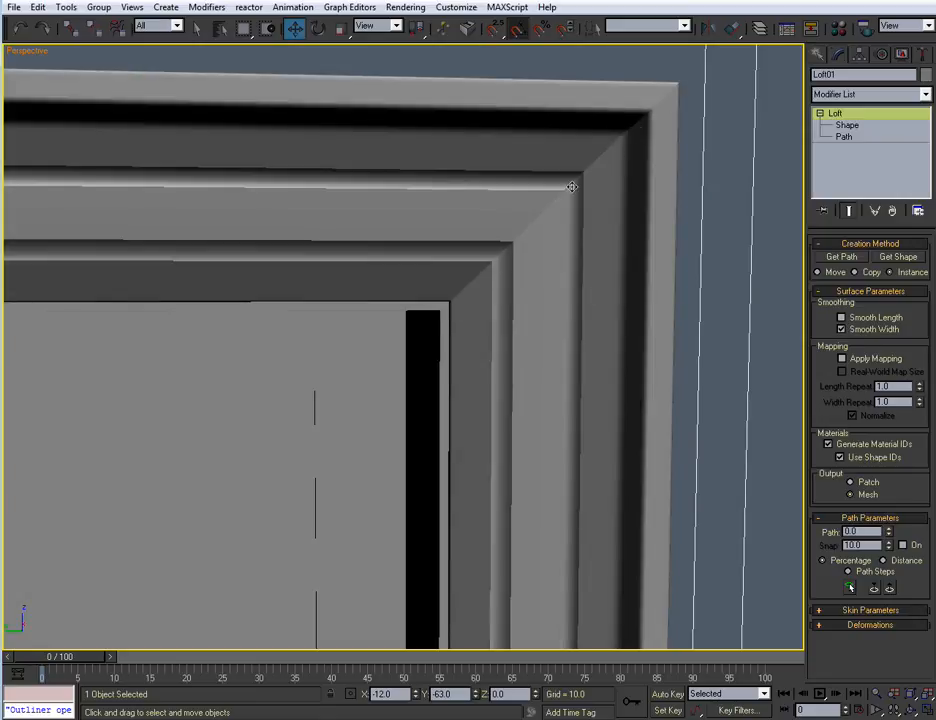
{"action": "middle_click_drag", "start_coordinate": [431, 393], "coordinate": [461, 291]}
{"action": "scroll", "coordinate": [438, 310], "scroll_direction": "down", "scroll_amount": 4}
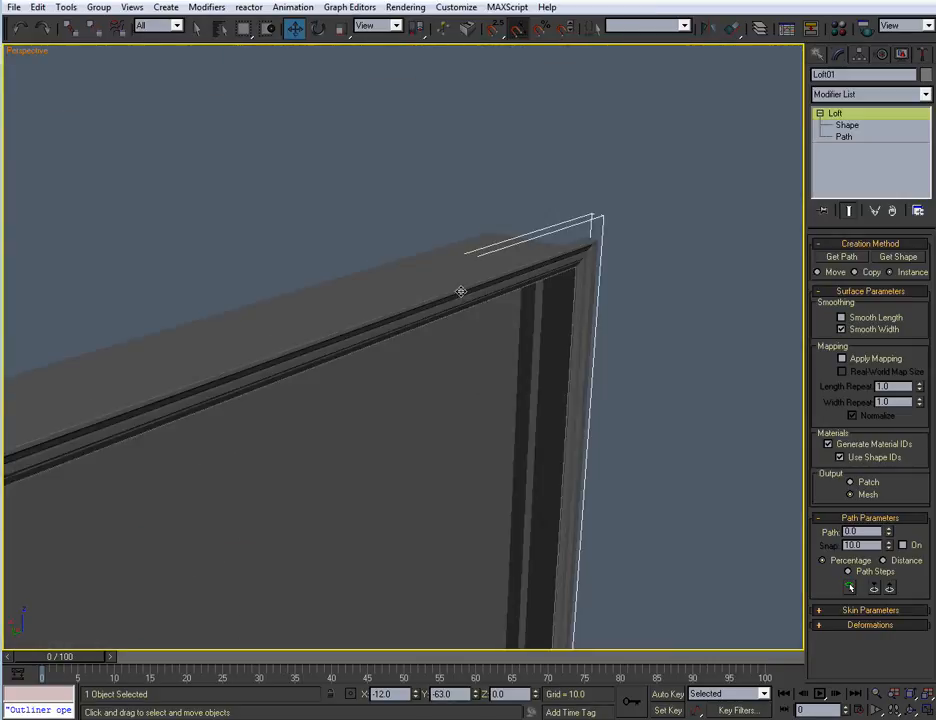
In the Top view, move the loft's cross-section along its local Y axis until the trim's back is flush with the case front
{"action": "key", "text": "alt+w"}
{"action": "scroll", "coordinate": [313, 269], "scroll_direction": "up", "scroll_amount": 4}
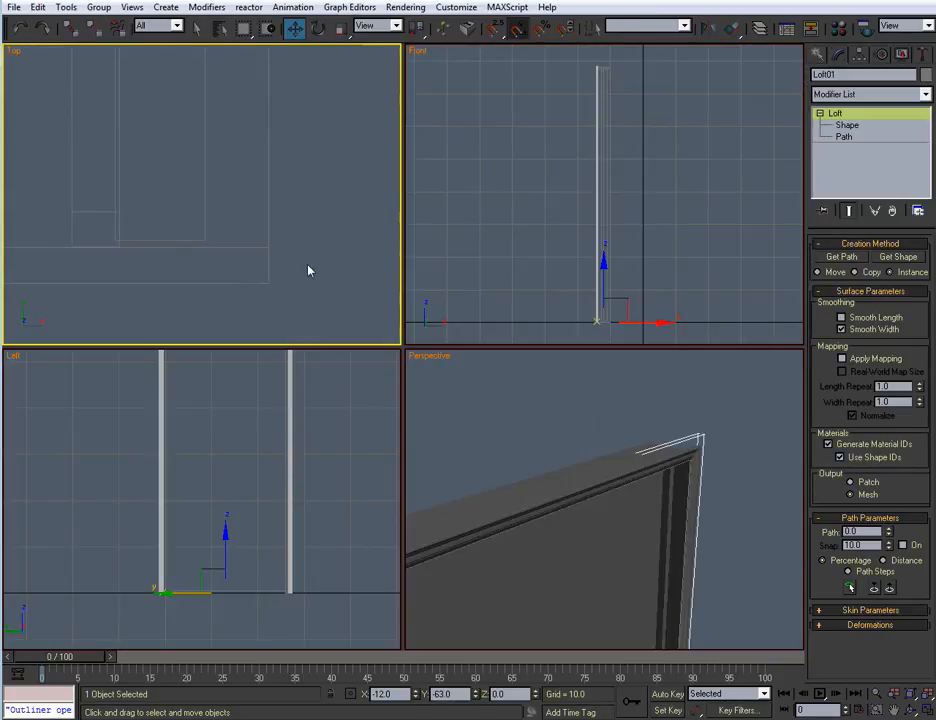
{"action": "key", "text": "alt+w"}
{"action": "scroll", "coordinate": [300, 258], "scroll_direction": "up", "scroll_amount": 3}
{"action": "scroll", "coordinate": [301, 258], "scroll_direction": "down", "scroll_amount": 2}
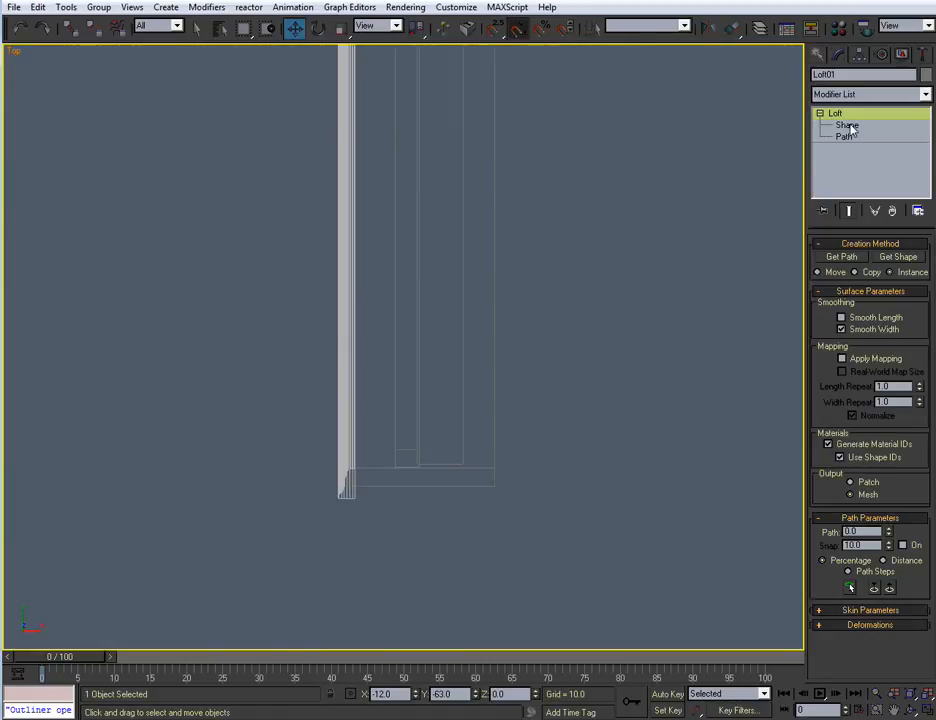
{"action": "left_click", "coordinate": [857, 124]}
{"action": "middle_click_drag", "start_coordinate": [371, 175], "coordinate": [382, 371]}
{"action": "middle_click_drag", "start_coordinate": [386, 304], "coordinate": [383, 372]}
{"action": "middle_click_drag", "start_coordinate": [445, 62], "coordinate": [426, 258]}
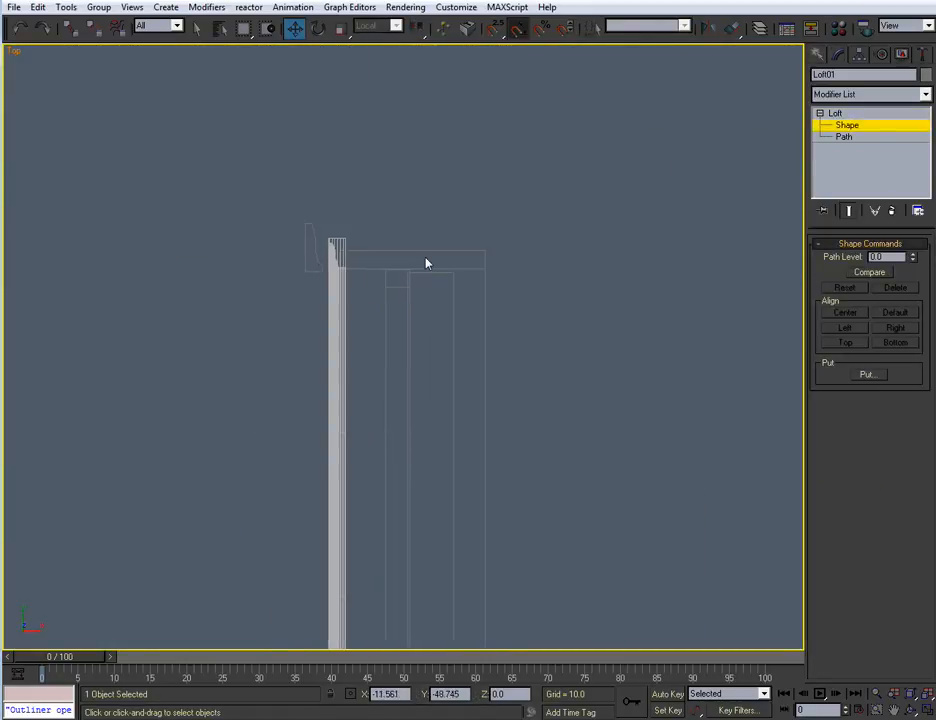
{"action": "left_click_drag", "start_coordinate": [285, 340], "coordinate": [287, 338]}
{"action": "scroll", "coordinate": [339, 397], "scroll_direction": "up", "scroll_amount": 6}
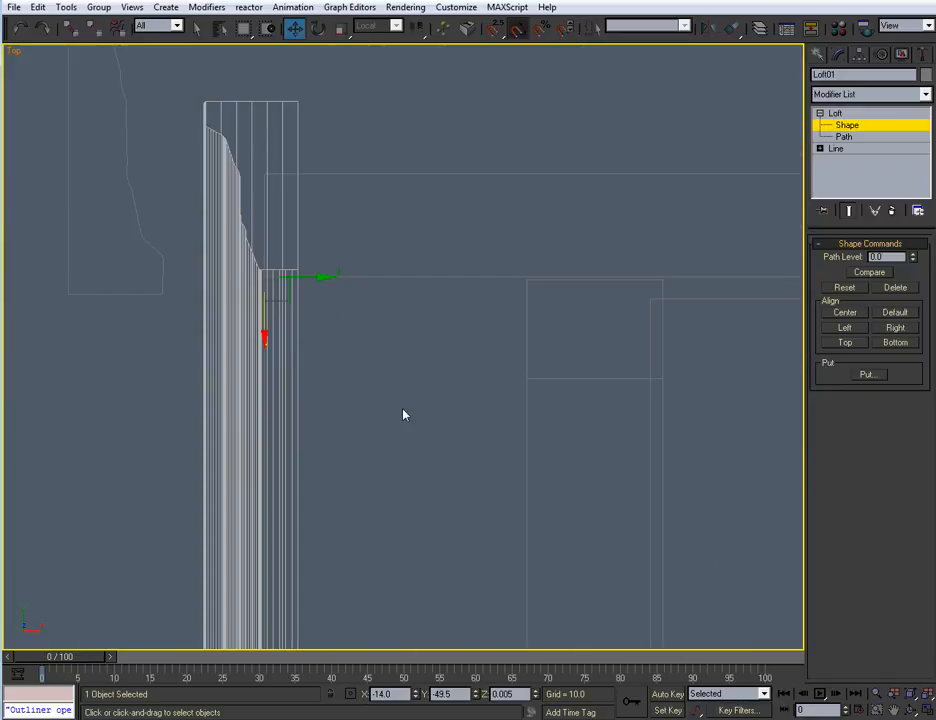
{"action": "middle_click_drag", "start_coordinate": [278, 188], "coordinate": [339, 218]}
{"action": "left_click_drag", "start_coordinate": [348, 272], "coordinate": [315, 286]}
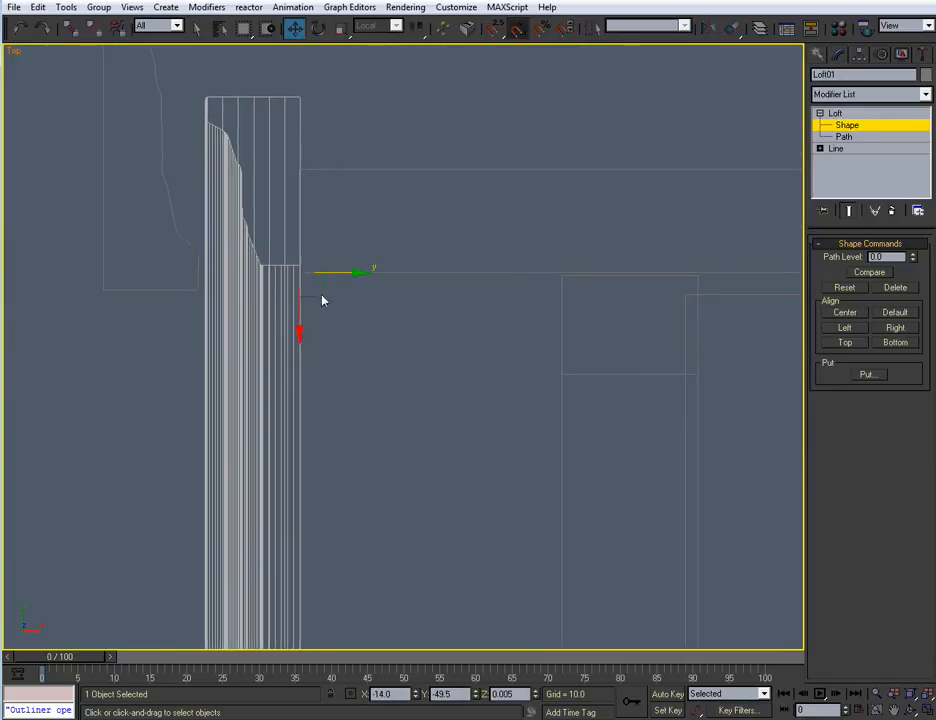
View the trim's fit in Perspective, leave the loft's Shape level and deselect the loft
{"action": "scroll", "coordinate": [384, 282], "scroll_direction": "down", "scroll_amount": 4}
{"action": "key", "text": "alt+w"}
{"action": "left_click", "coordinate": [501, 451]}
{"action": "key", "text": "alt+w"}
{"action": "middle_click_drag", "start_coordinate": [501, 451], "coordinate": [690, 335]}
{"action": "scroll", "coordinate": [558, 405], "scroll_direction": "down", "scroll_amount": 3}
{"action": "scroll", "coordinate": [558, 405], "scroll_direction": "up", "scroll_amount": 2}
{"action": "middle_click_drag", "start_coordinate": [558, 405], "coordinate": [466, 420], "text": "alt"}
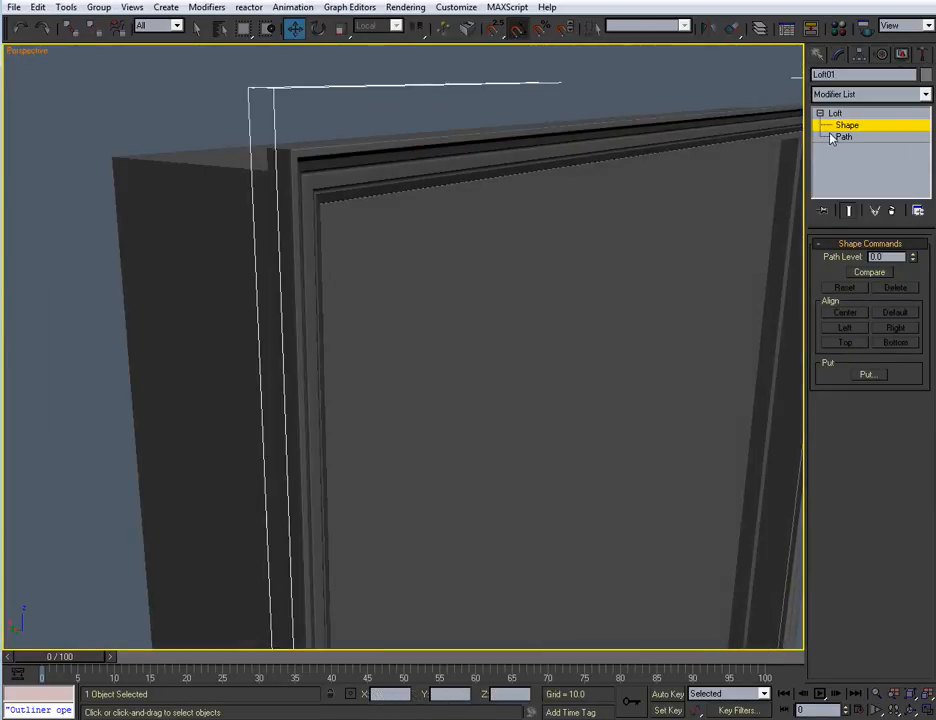
{"action": "left_click", "coordinate": [848, 129]}
{"action": "left_click", "coordinate": [668, 101]}
{"action": "scroll", "coordinate": [436, 223], "scroll_direction": "down", "scroll_amount": 4}
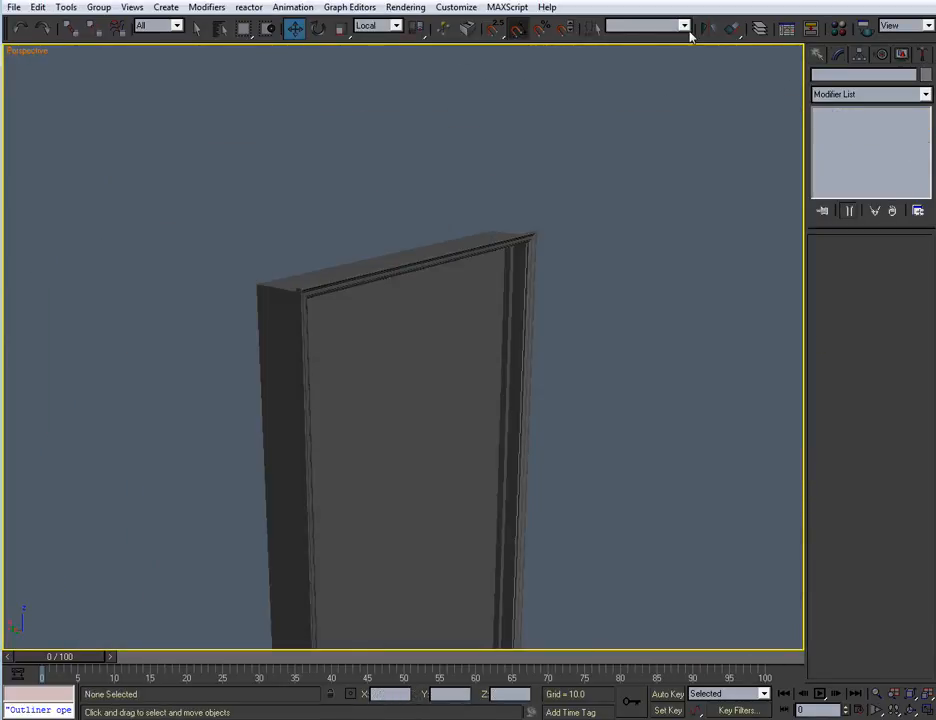
Unhide the Walls layer and view the trimmed door in its wall opening
{"action": "left_click", "coordinate": [759, 29]}
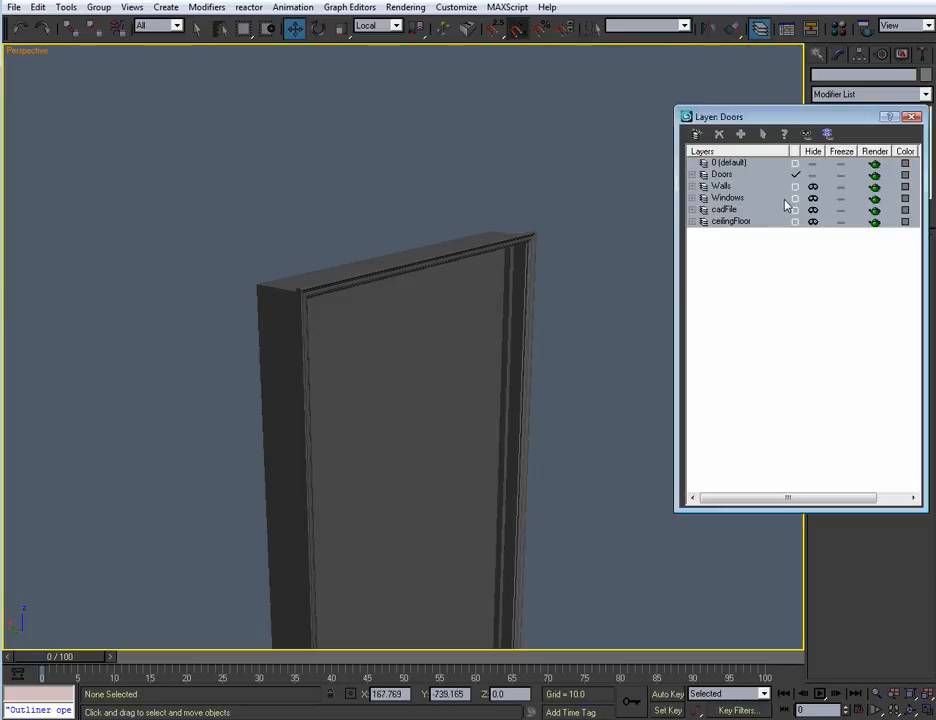
{"action": "left_click", "coordinate": [813, 187]}
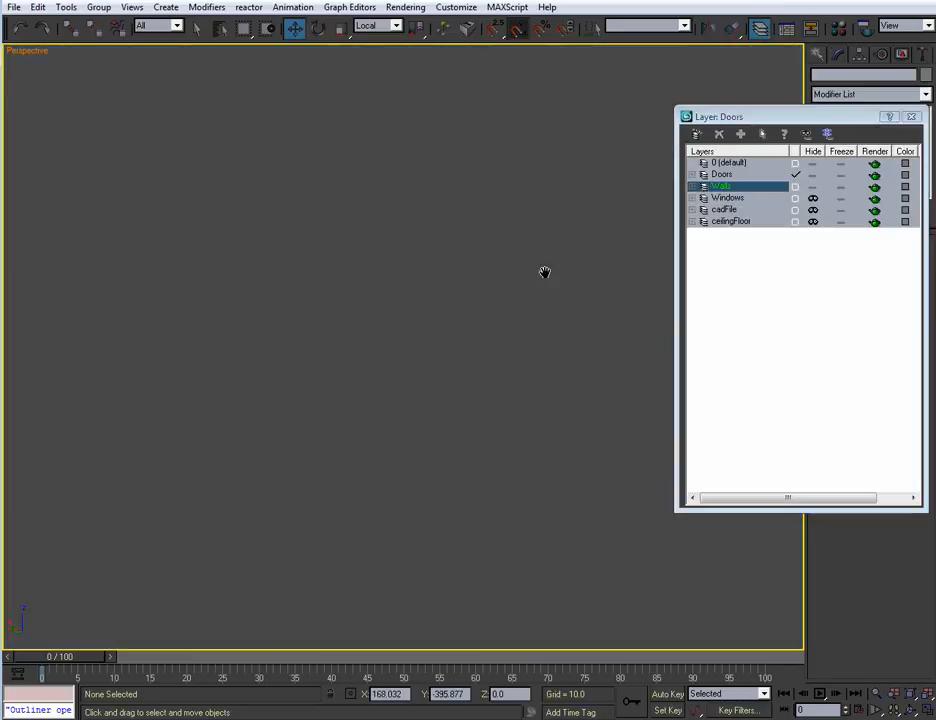
{"action": "scroll", "coordinate": [547, 271], "scroll_direction": "down", "scroll_amount": 5}
{"action": "scroll", "coordinate": [498, 306], "scroll_direction": "up", "scroll_amount": 8}
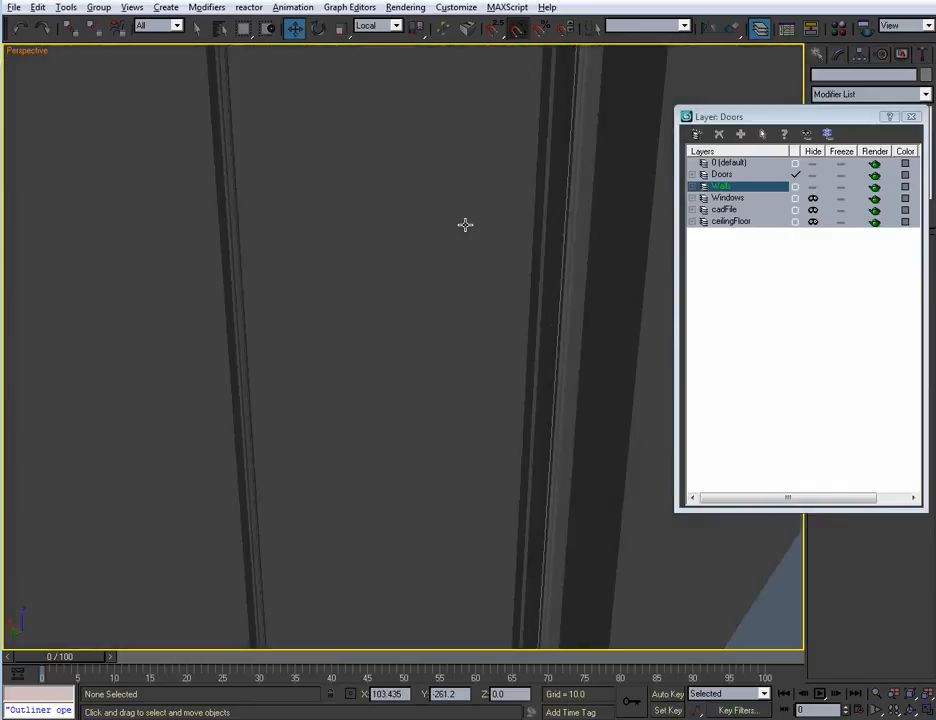
Examine how the door's casing trim meets the wall around its opening, close up and from above the rooms
{"action": "middle_click_drag", "start_coordinate": [464, 224], "coordinate": [457, 273]}
{"action": "scroll", "coordinate": [440, 290], "scroll_direction": "up", "scroll_amount": 10}
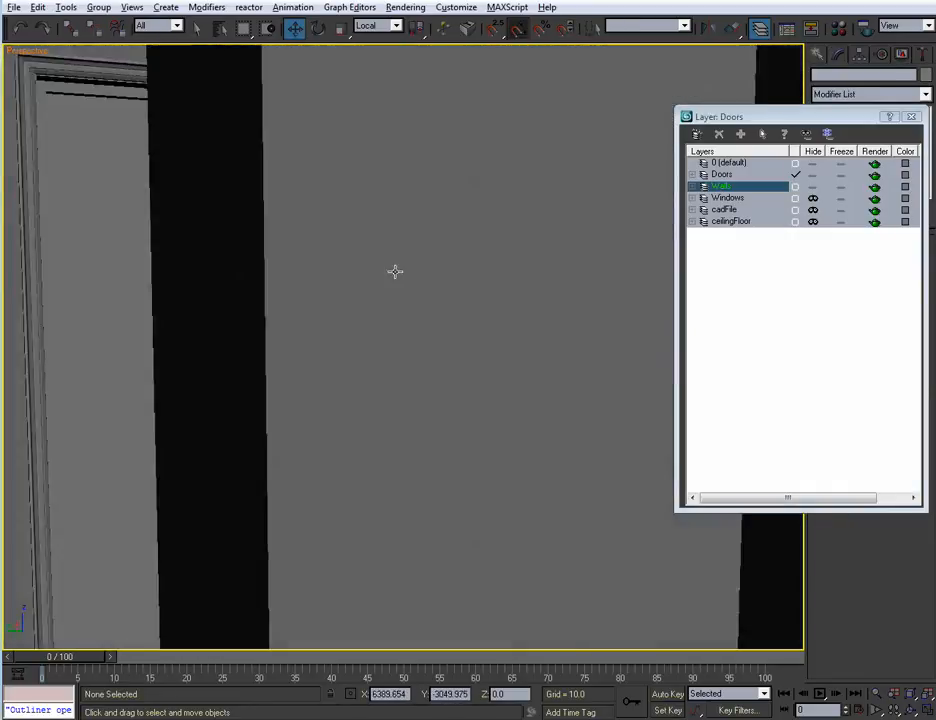
{"action": "mouse_move", "coordinate": [395, 271]}
{"action": "middle_mouse_down", "text": "alt"}
{"action": "mouse_move", "coordinate": [416, 280]}
{"action": "mouse_move", "coordinate": [435, 268]}
{"action": "mouse_move", "coordinate": [411, 319]}
{"action": "mouse_move", "coordinate": [436, 339]}
{"action": "mouse_move", "coordinate": [420, 318]}
{"action": "middle_mouse_up", "text": "alt"}
{"action": "middle_click_drag", "start_coordinate": [410, 305], "coordinate": [395, 155]}
{"action": "middle_click_drag", "start_coordinate": [433, 325], "coordinate": [435, 172]}
{"action": "mouse_move", "coordinate": [447, 290]}
{"action": "middle_mouse_down"}
{"action": "mouse_move", "coordinate": [460, 199]}
{"action": "mouse_move", "coordinate": [449, 238]}
{"action": "mouse_move", "coordinate": [420, 259]}
{"action": "mouse_move", "coordinate": [376, 261]}
{"action": "mouse_move", "coordinate": [412, 163]}
{"action": "middle_mouse_up"}
{"action": "middle_click_drag", "start_coordinate": [425, 350], "coordinate": [385, 340]}
{"action": "scroll", "coordinate": [433, 253], "scroll_direction": "up", "scroll_amount": 4}
{"action": "scroll", "coordinate": [432, 282], "scroll_direction": "down", "scroll_amount": 8}
{"action": "scroll", "coordinate": [385, 340], "scroll_direction": "down", "scroll_amount": 5}
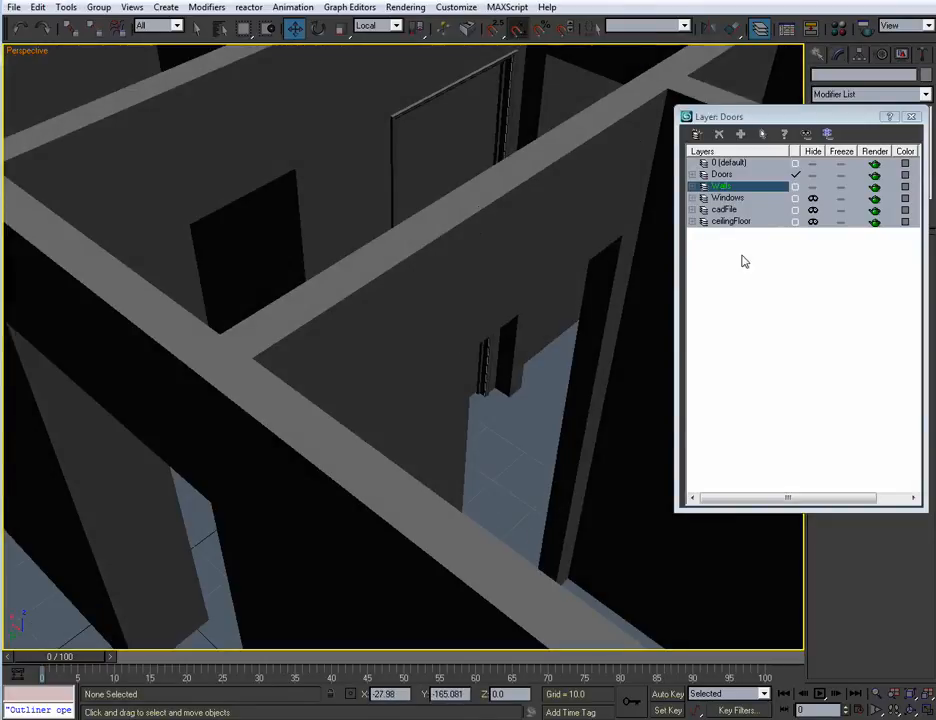
Hide the Walls layer and close the layer manager to view the door assembly on its own
{"action": "left_click", "coordinate": [811, 188]}
{"action": "left_click", "coordinate": [910, 118]}
{"action": "middle_click_drag", "start_coordinate": [436, 398], "coordinate": [381, 370], "text": "alt"}
{"action": "scroll", "coordinate": [389, 394], "scroll_direction": "up", "scroll_amount": 3}
{"action": "scroll", "coordinate": [389, 394], "scroll_direction": "down", "scroll_amount": 4}
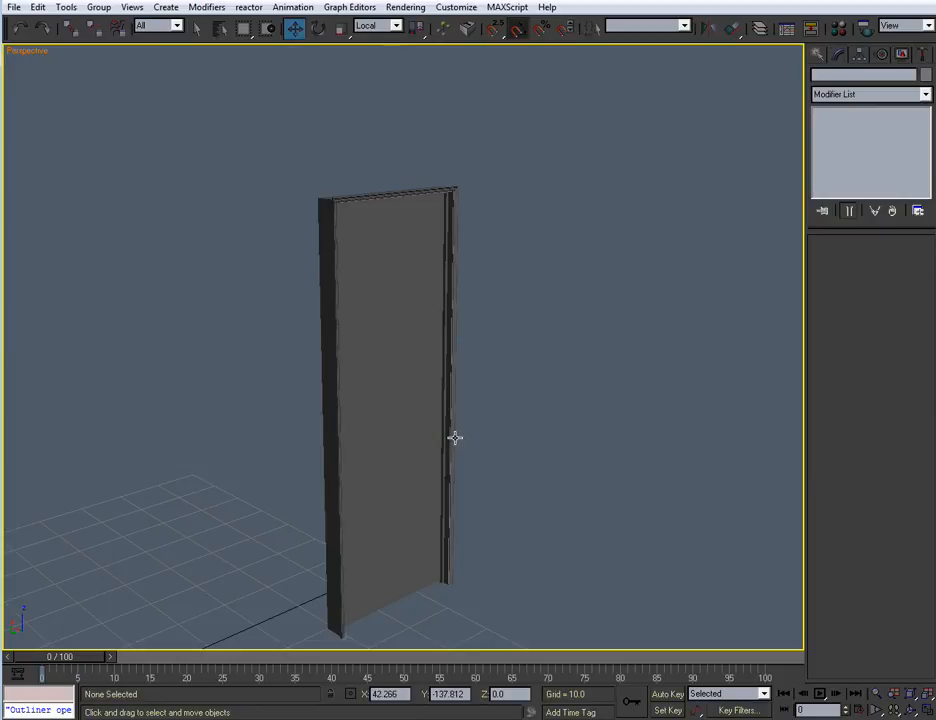
Inspect the finished door's panel, case and trim in Perspective from several angles, including the untrimmed back side
{"action": "middle_click_drag", "start_coordinate": [522, 449], "coordinate": [406, 325]}
{"action": "scroll", "coordinate": [397, 257], "scroll_direction": "up", "scroll_amount": 4}
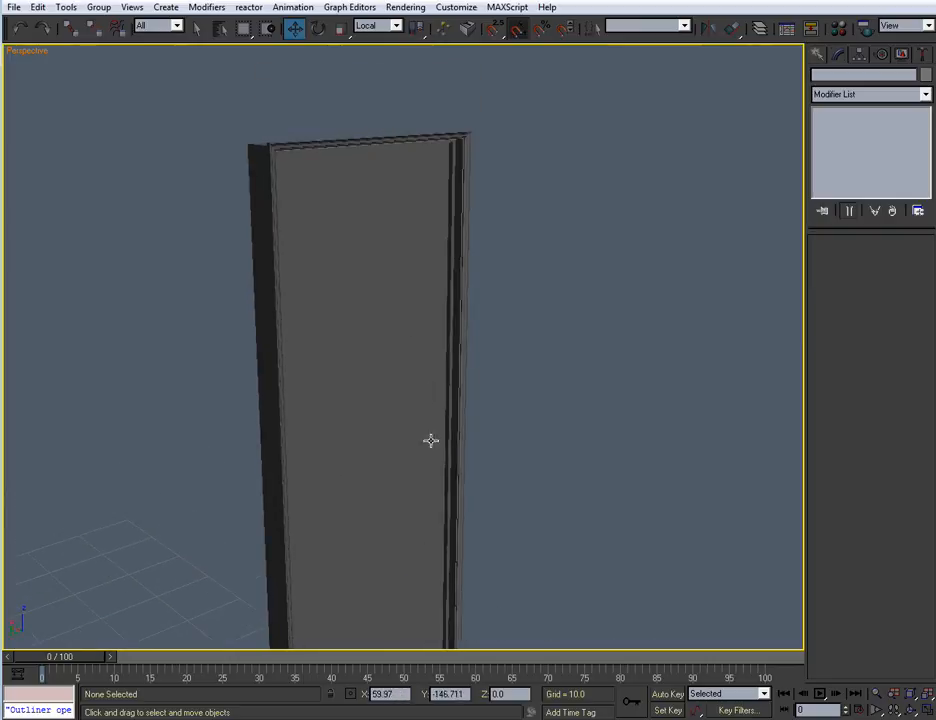
{"action": "scroll", "coordinate": [449, 433], "scroll_direction": "down", "scroll_amount": 4}
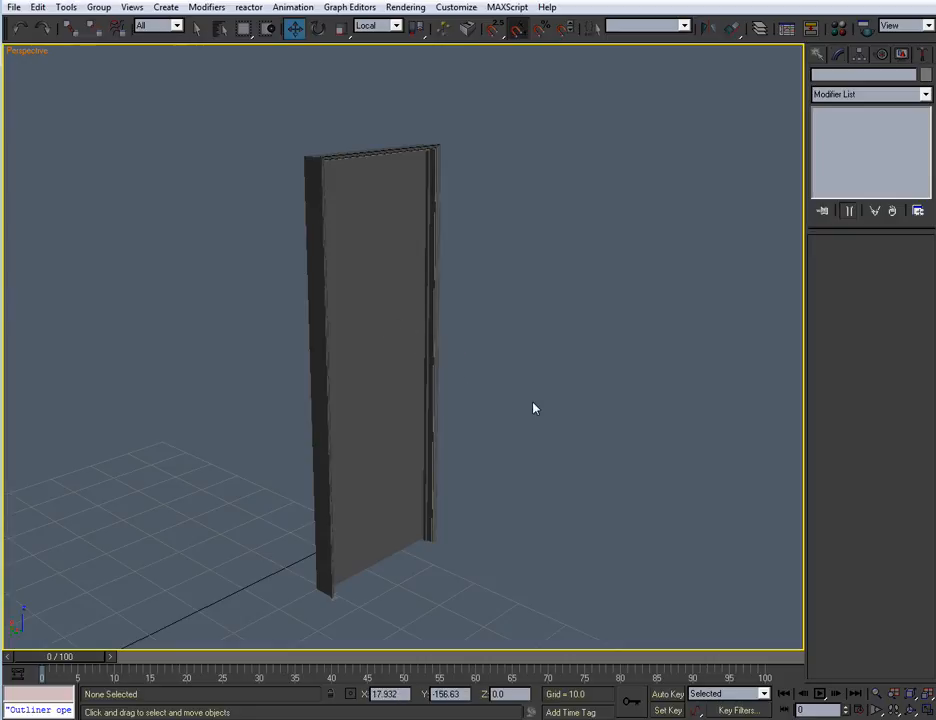
{"action": "left_click", "coordinate": [391, 374]}
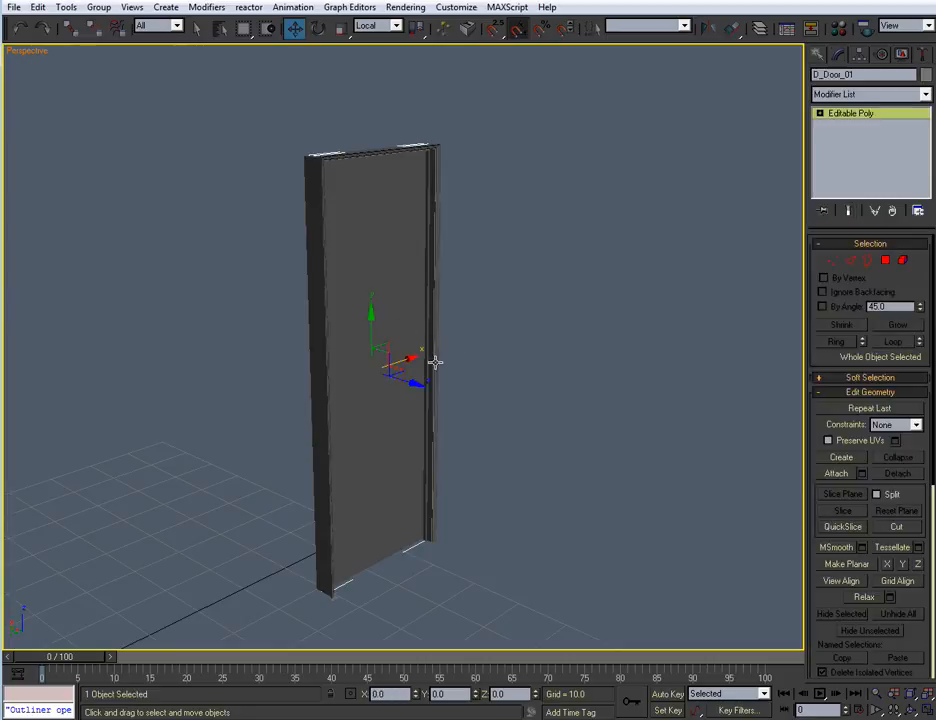
{"action": "left_click", "coordinate": [477, 365]}
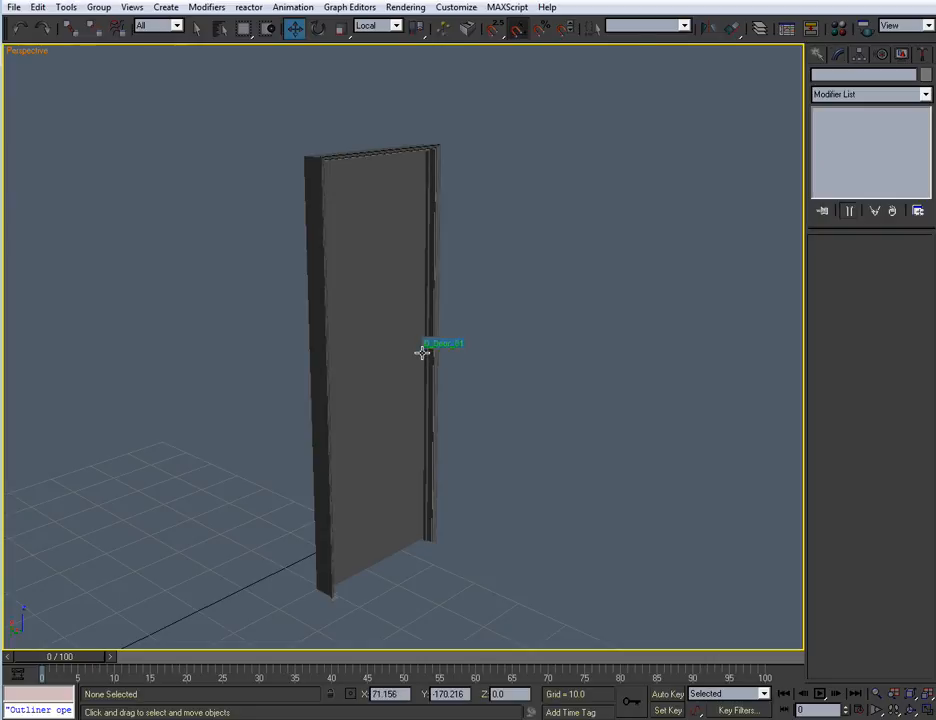
{"action": "scroll", "coordinate": [426, 359], "scroll_direction": "up", "scroll_amount": 4}
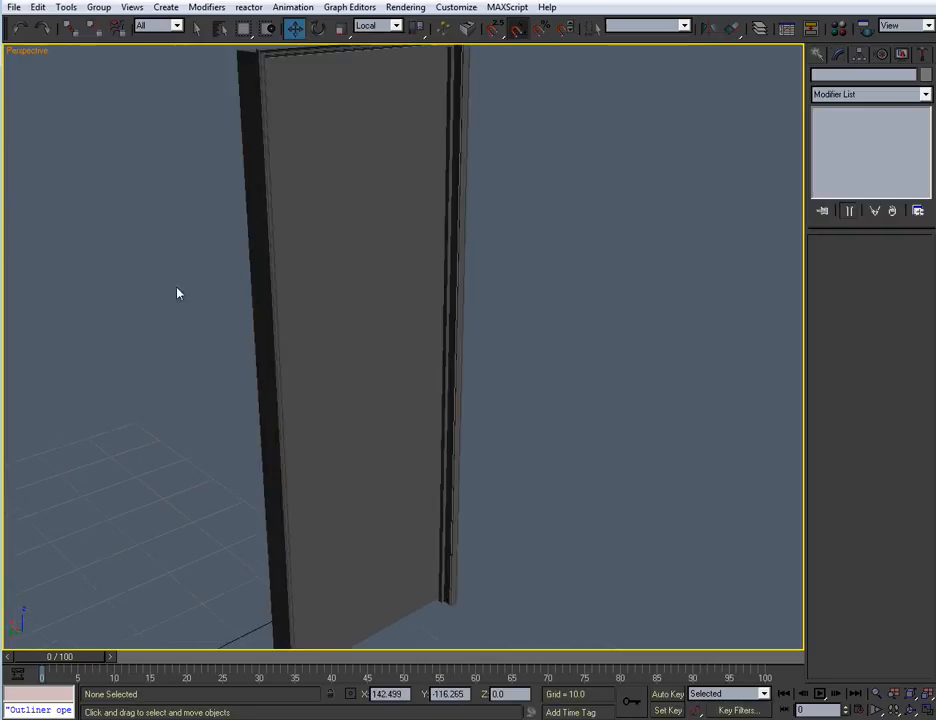
{"action": "scroll", "coordinate": [380, 390], "scroll_direction": "down", "scroll_amount": 3}
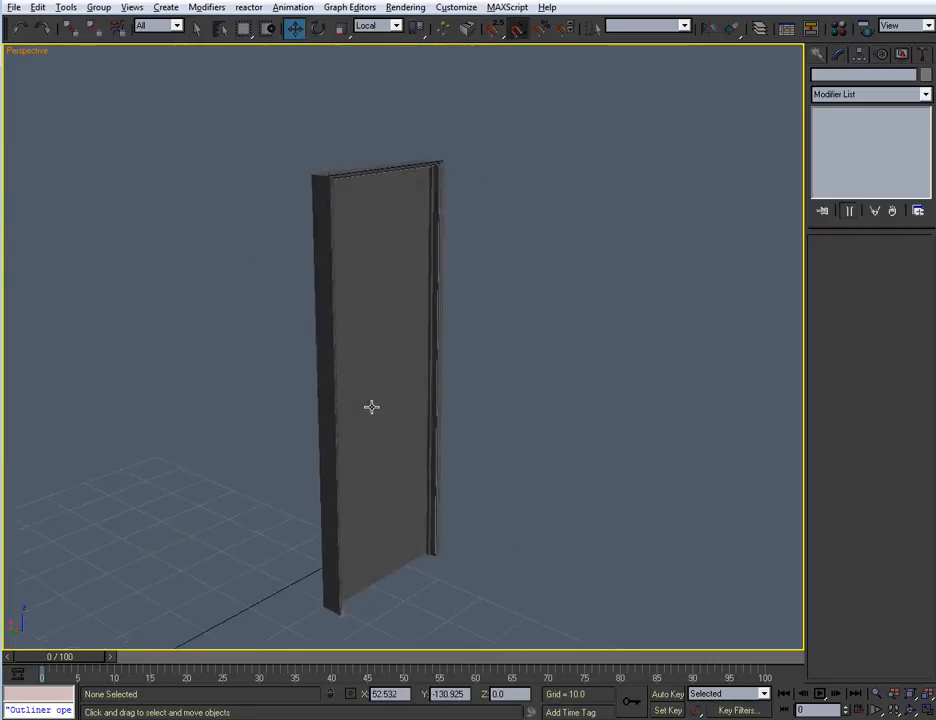
{"action": "scroll", "coordinate": [373, 406], "scroll_direction": "up", "scroll_amount": 3}
{"action": "scroll", "coordinate": [397, 419], "scroll_direction": "down", "scroll_amount": 3}
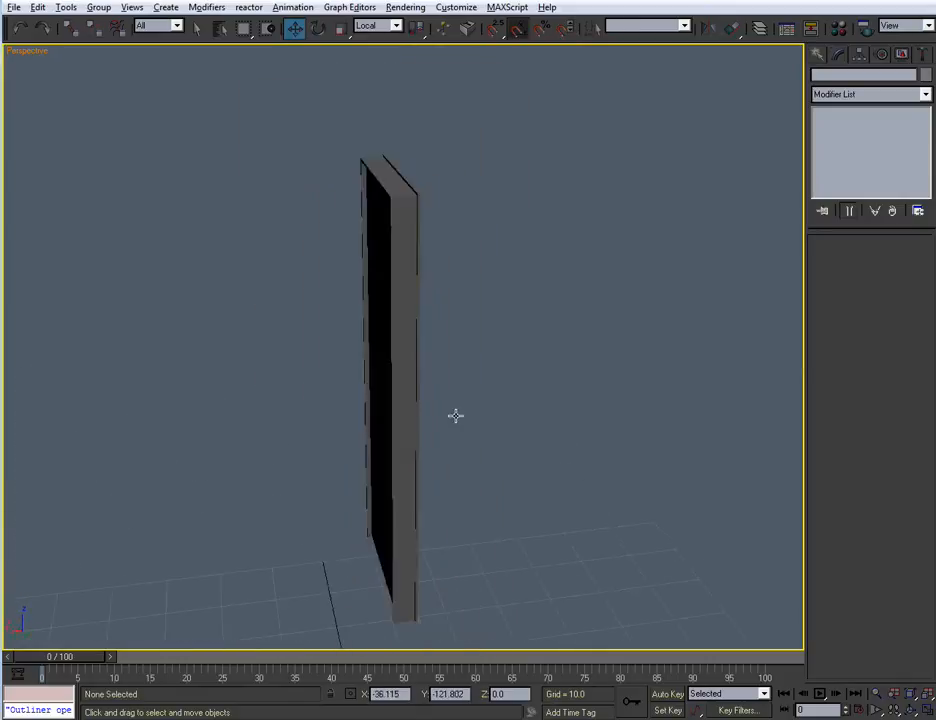
{"action": "scroll", "coordinate": [359, 403], "scroll_direction": "down", "scroll_amount": 2}
{"action": "scroll", "coordinate": [385, 413], "scroll_direction": "up", "scroll_amount": 3}
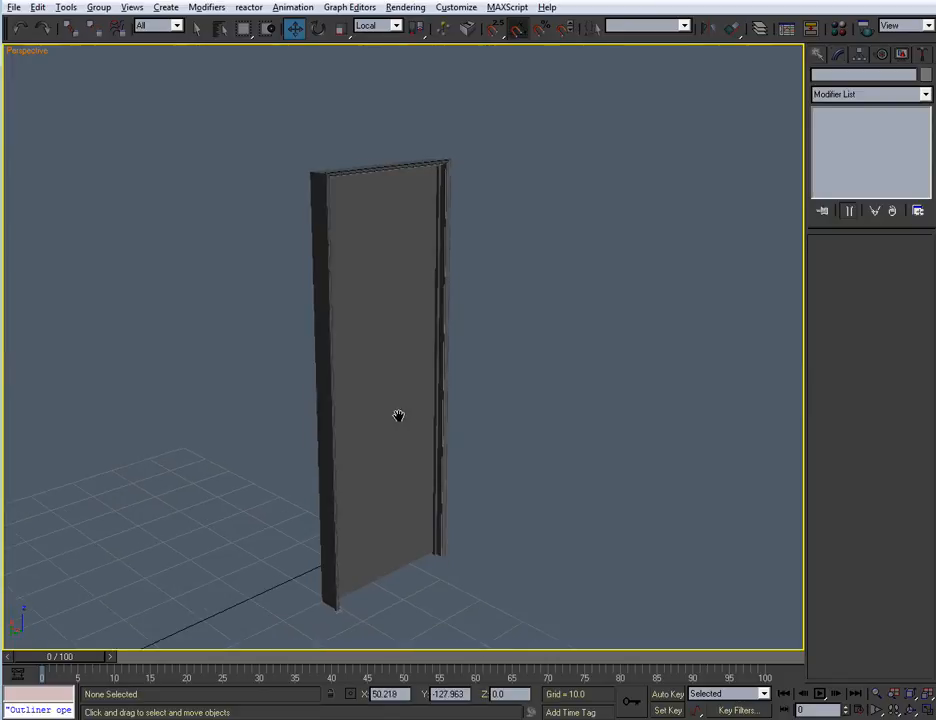